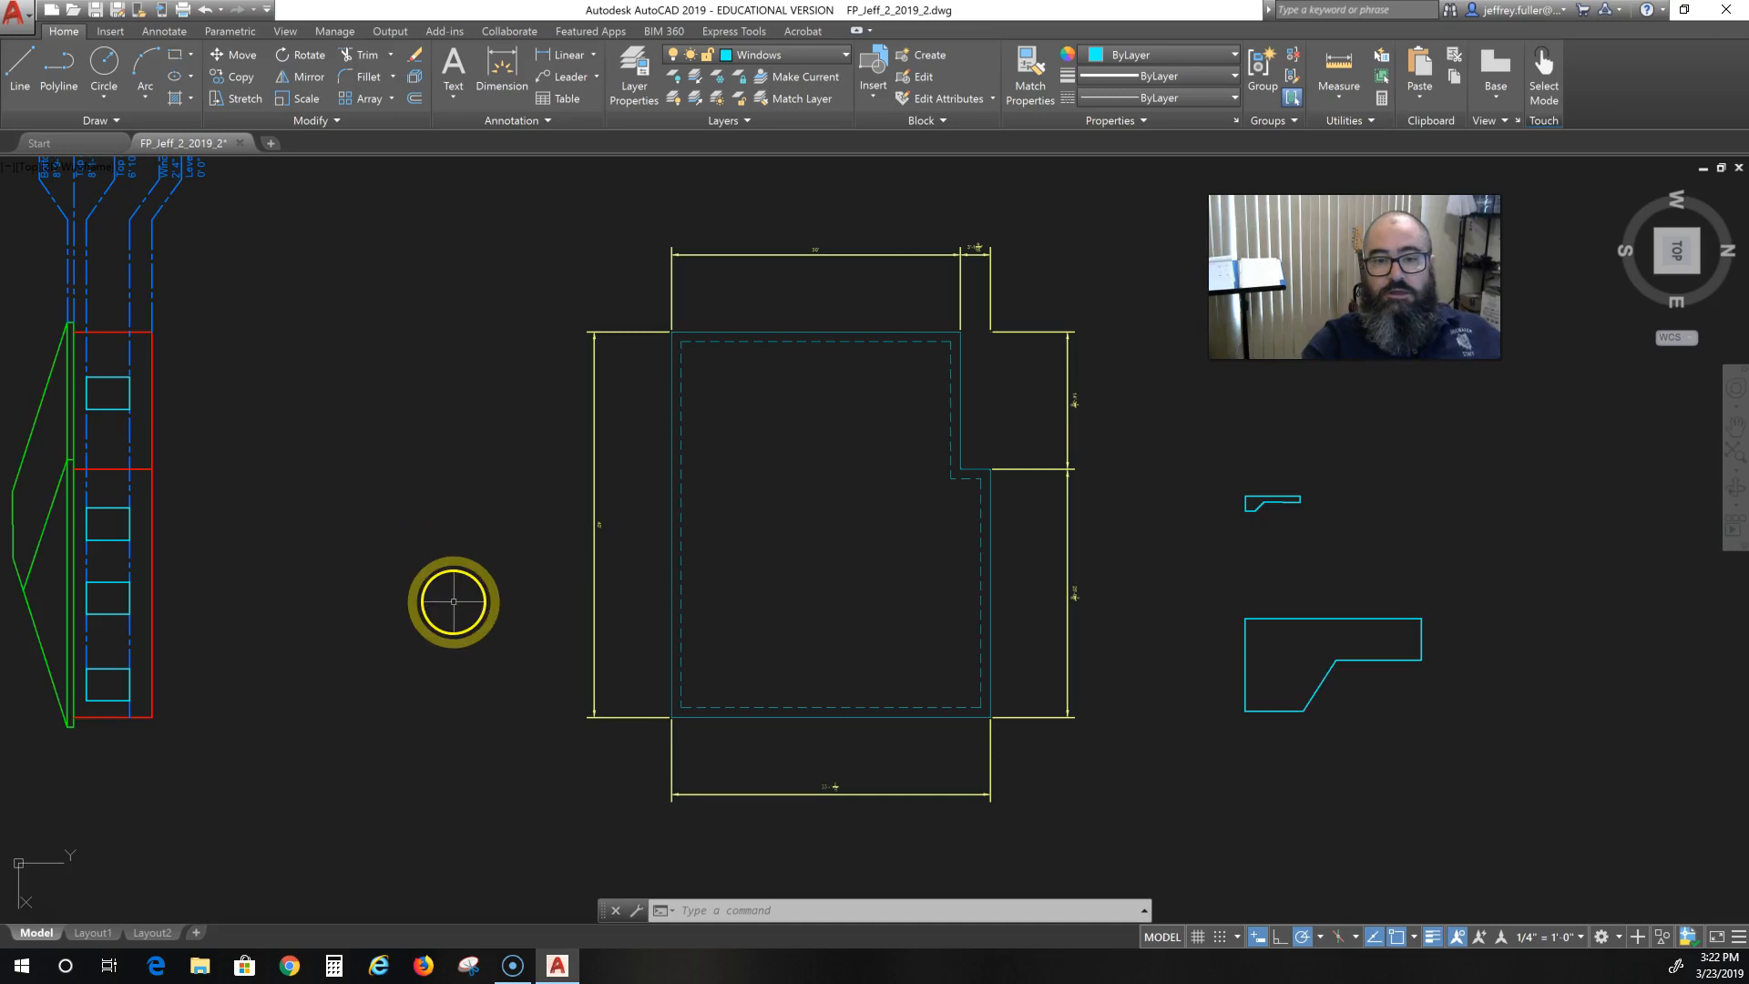
Examine the foundation plan's solid and dashed outlines and compare them with the two foundation section profiles beside it.
middle_drag(453, 601, 281, 605)
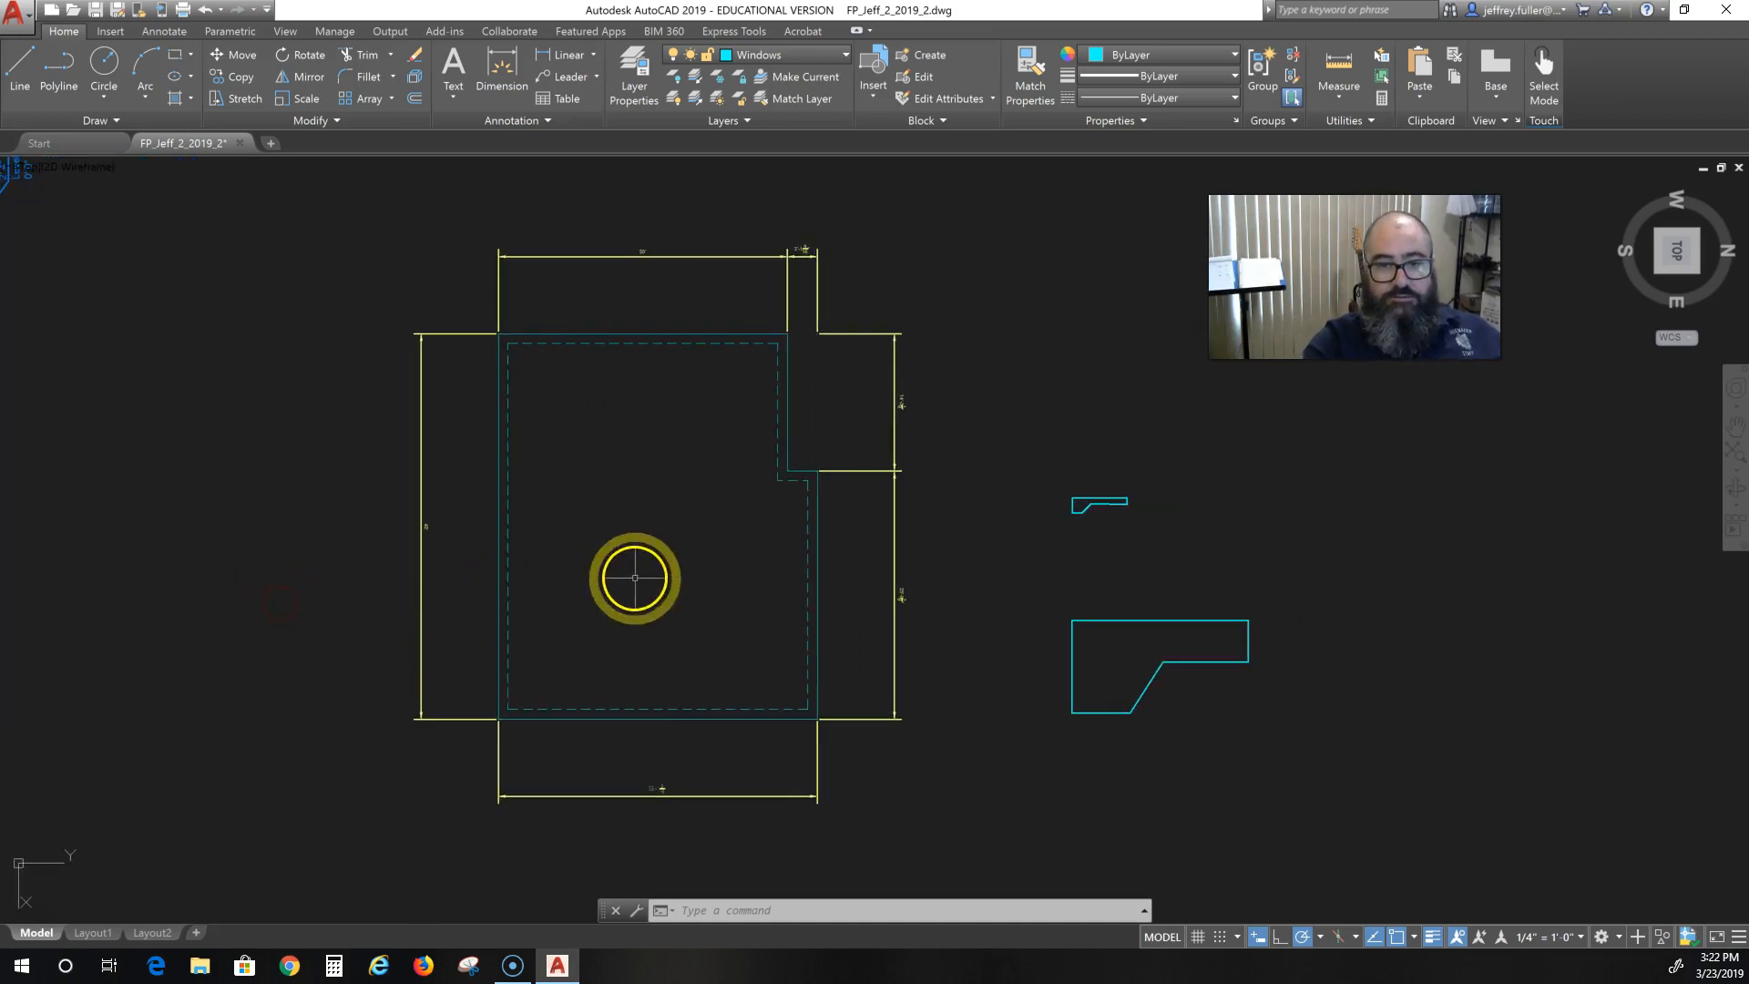
scroll(608, 611, up, 2)
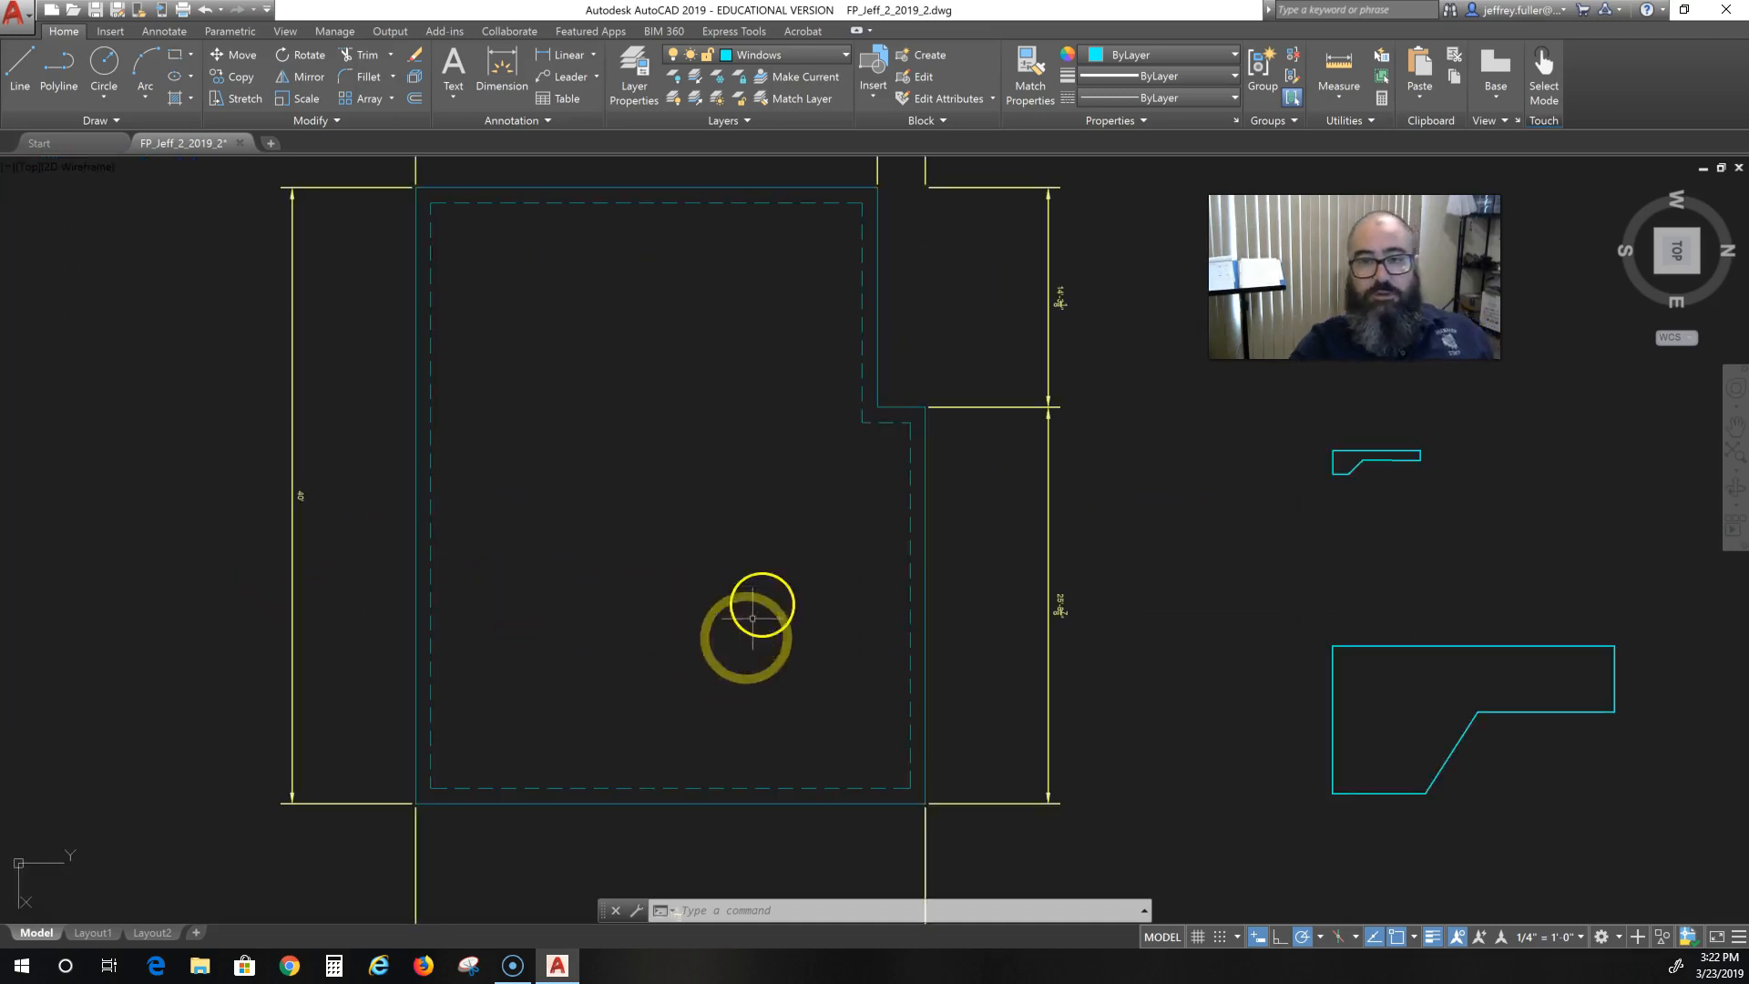
scroll(519, 336, down, 2)
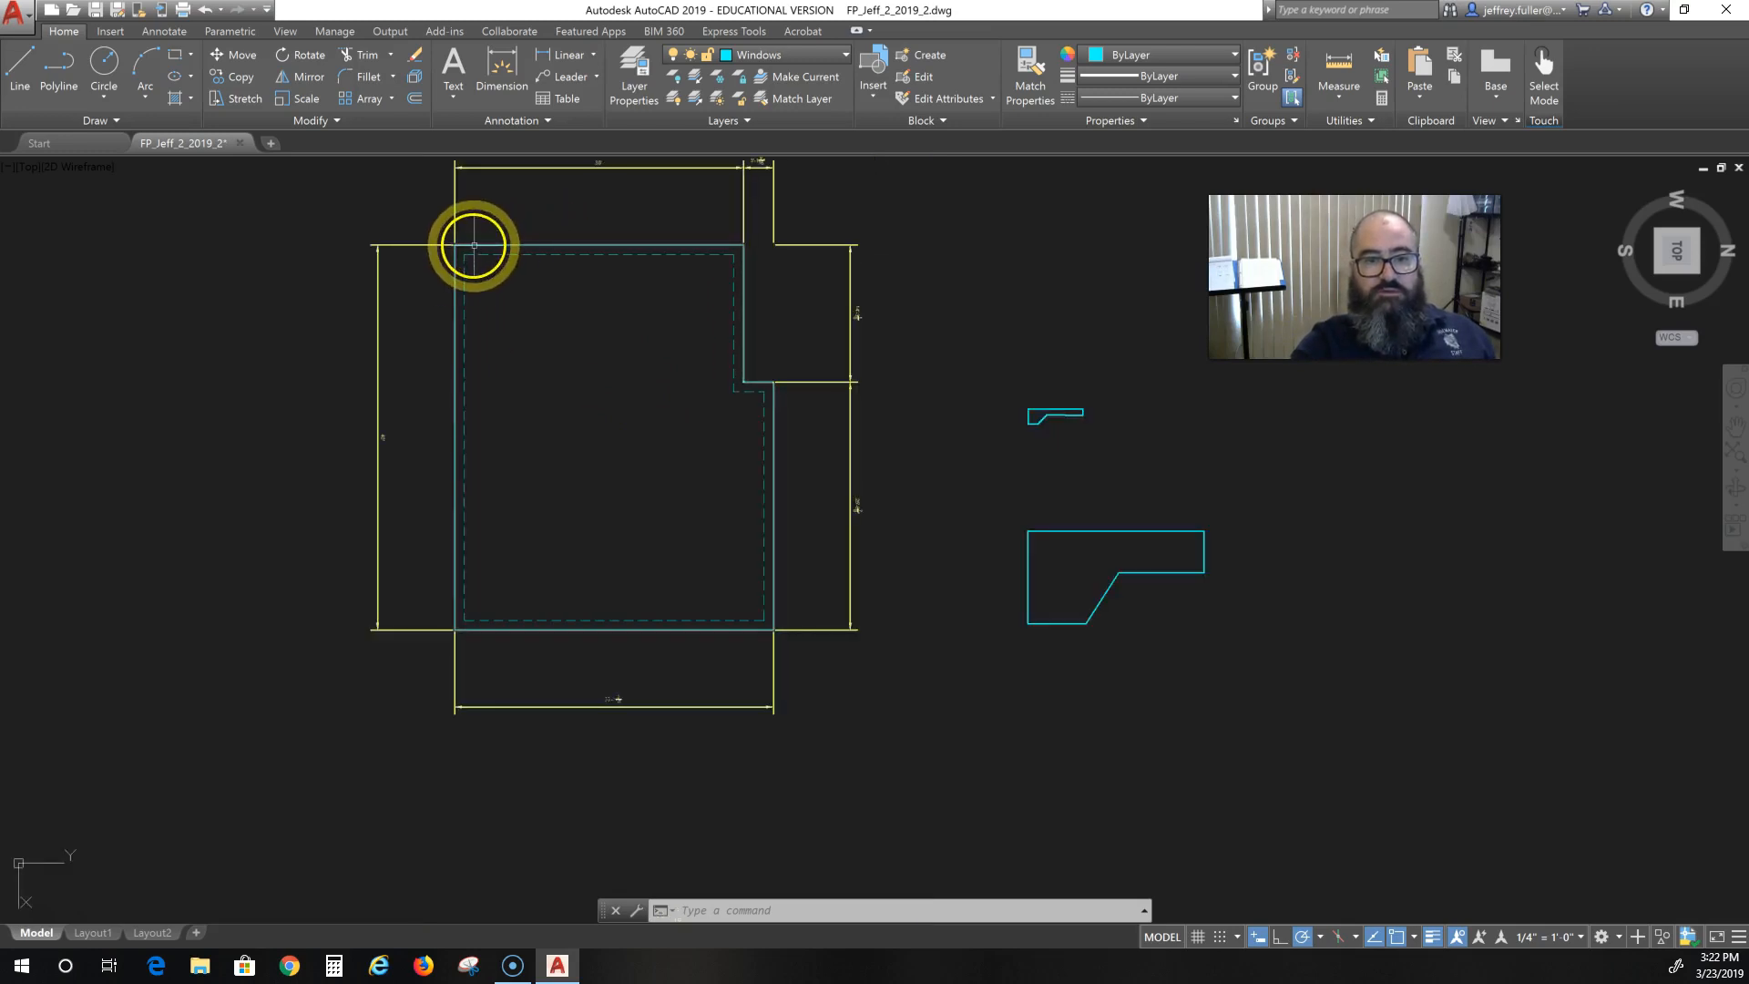
mouse_move(471, 245)
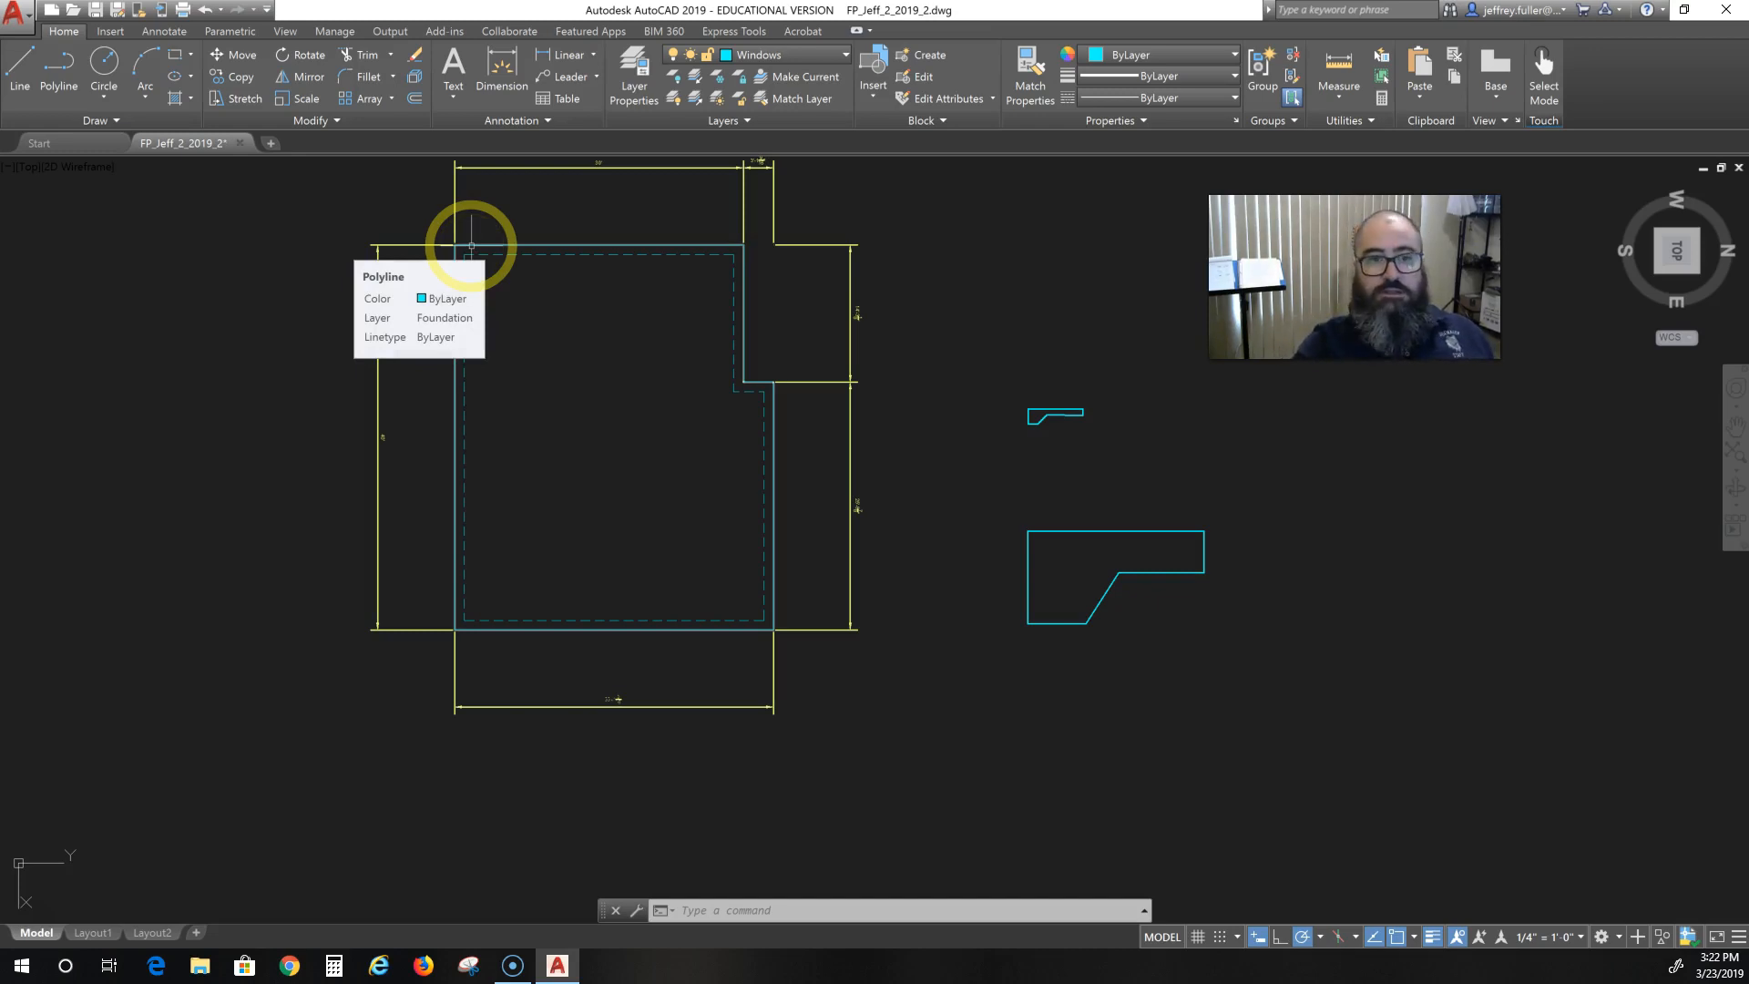
click(479, 256)
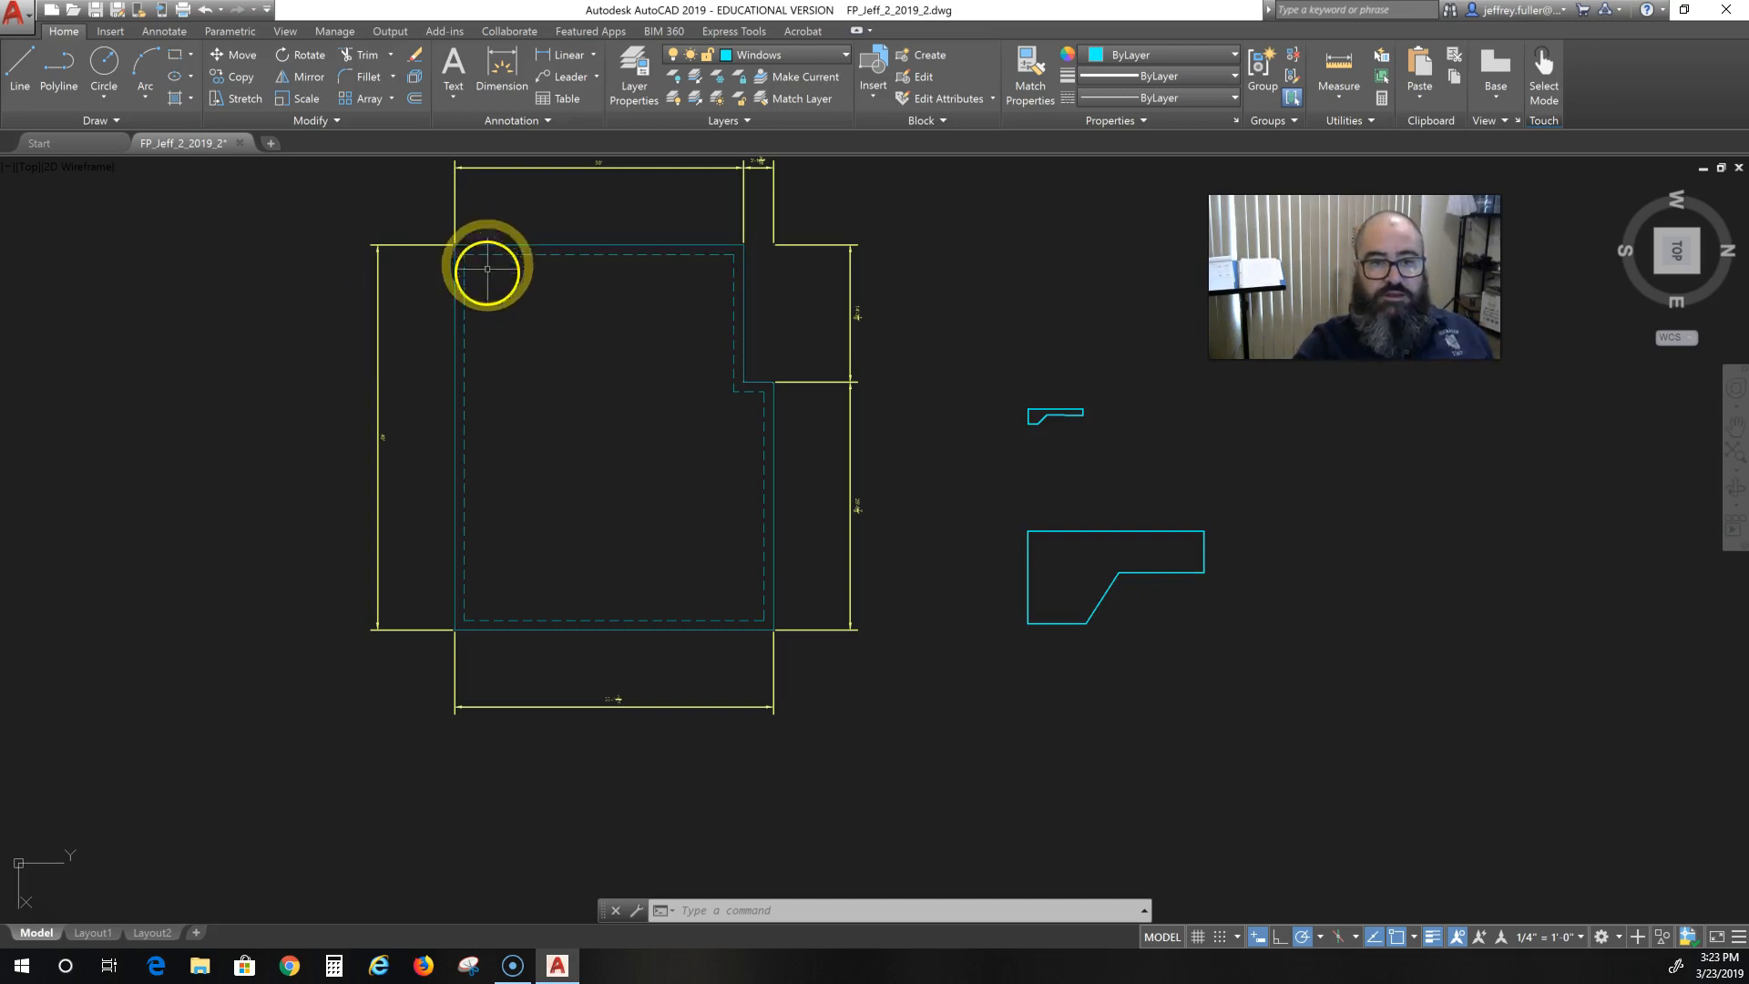
middle_drag(937, 474, 733, 445)
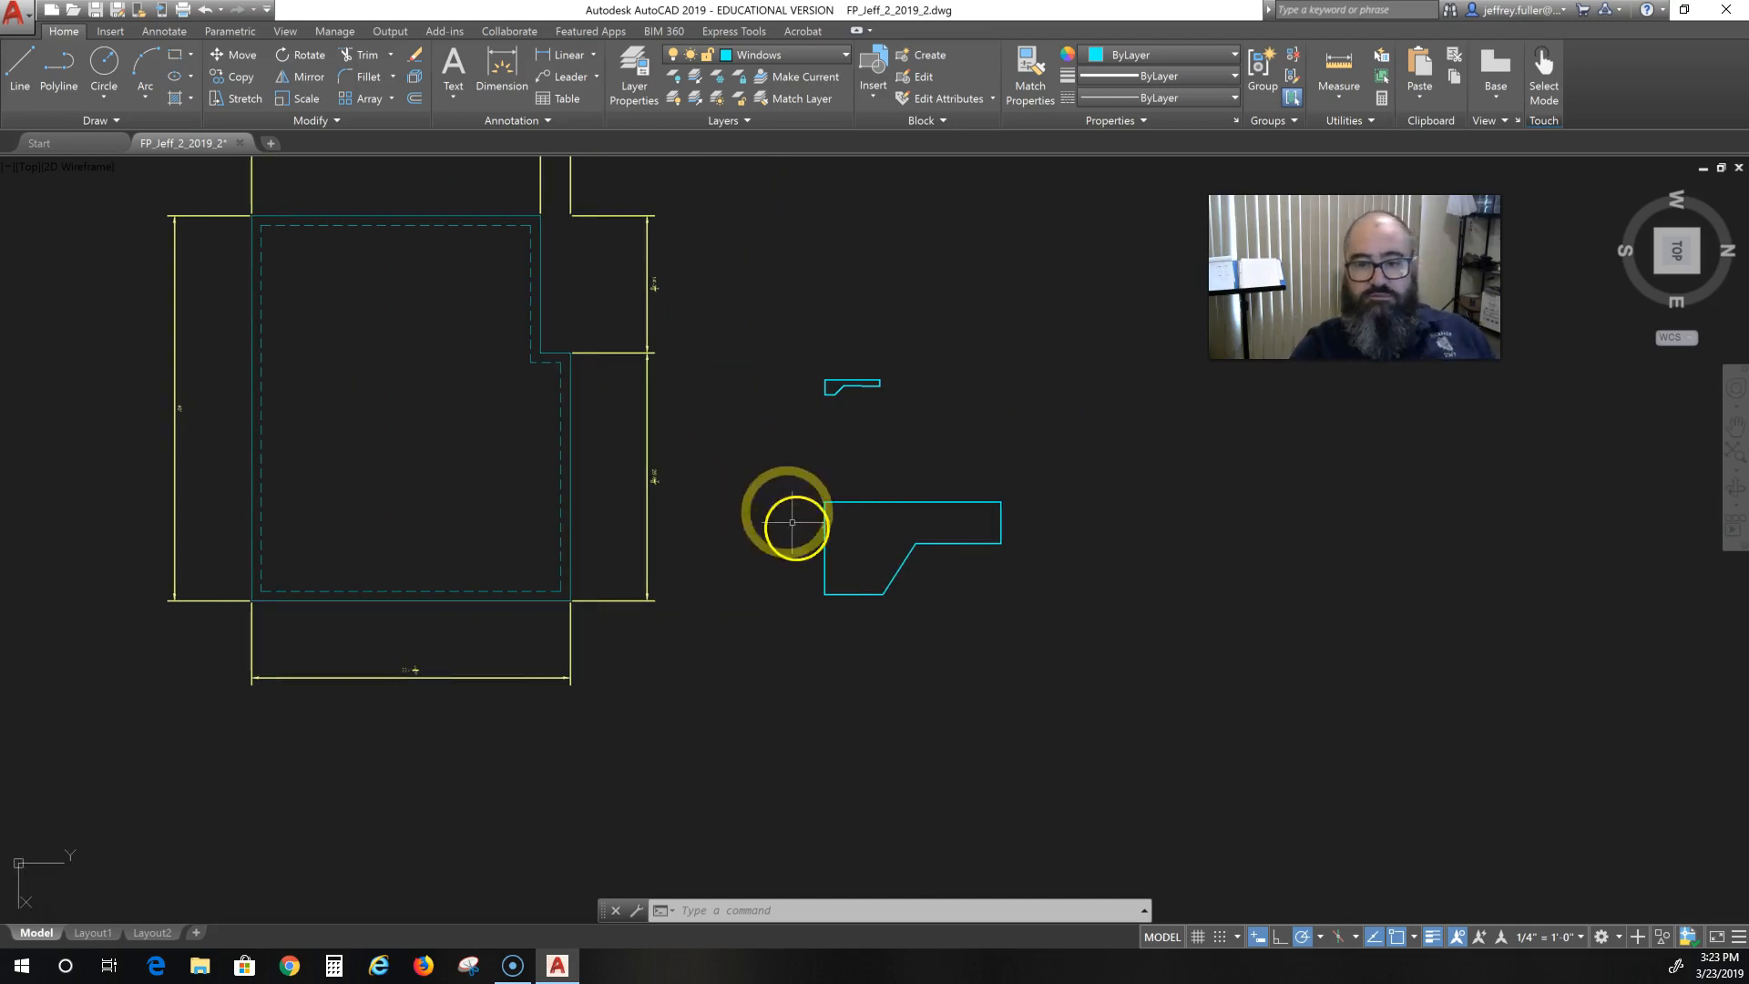
scroll(808, 552, up, 2)
middle_drag(793, 543, 648, 457)
scroll(647, 454, down, 2)
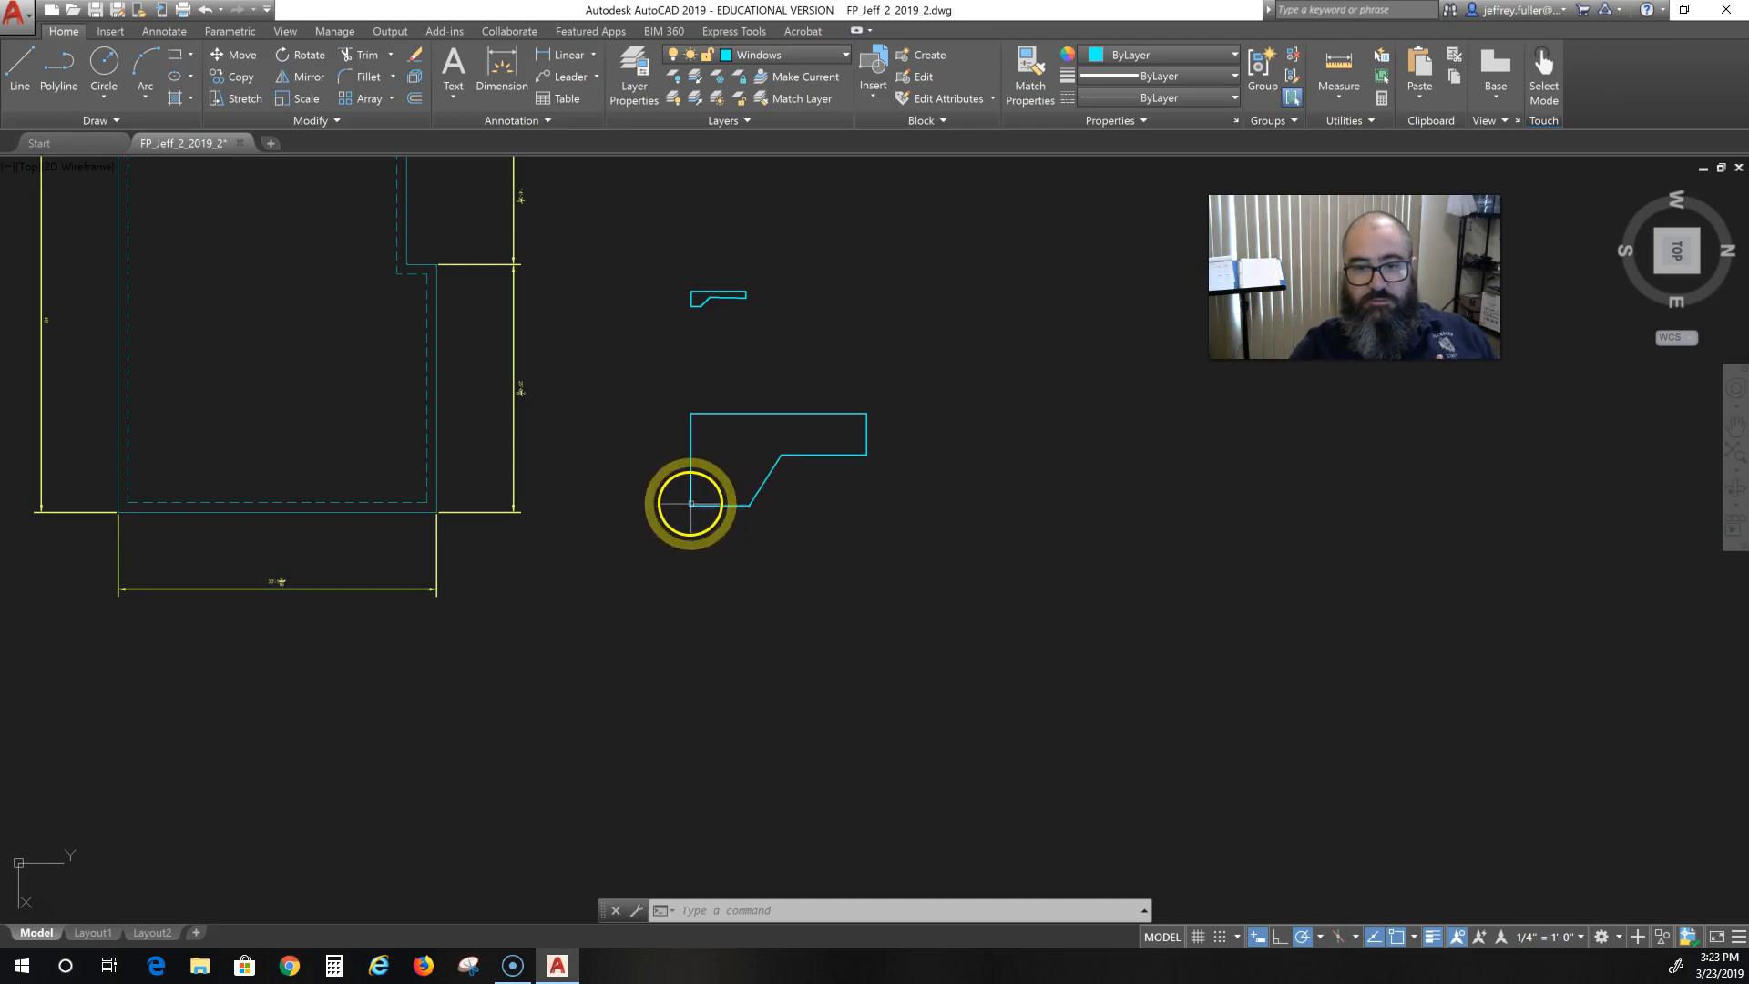
mouse_move(750, 505)
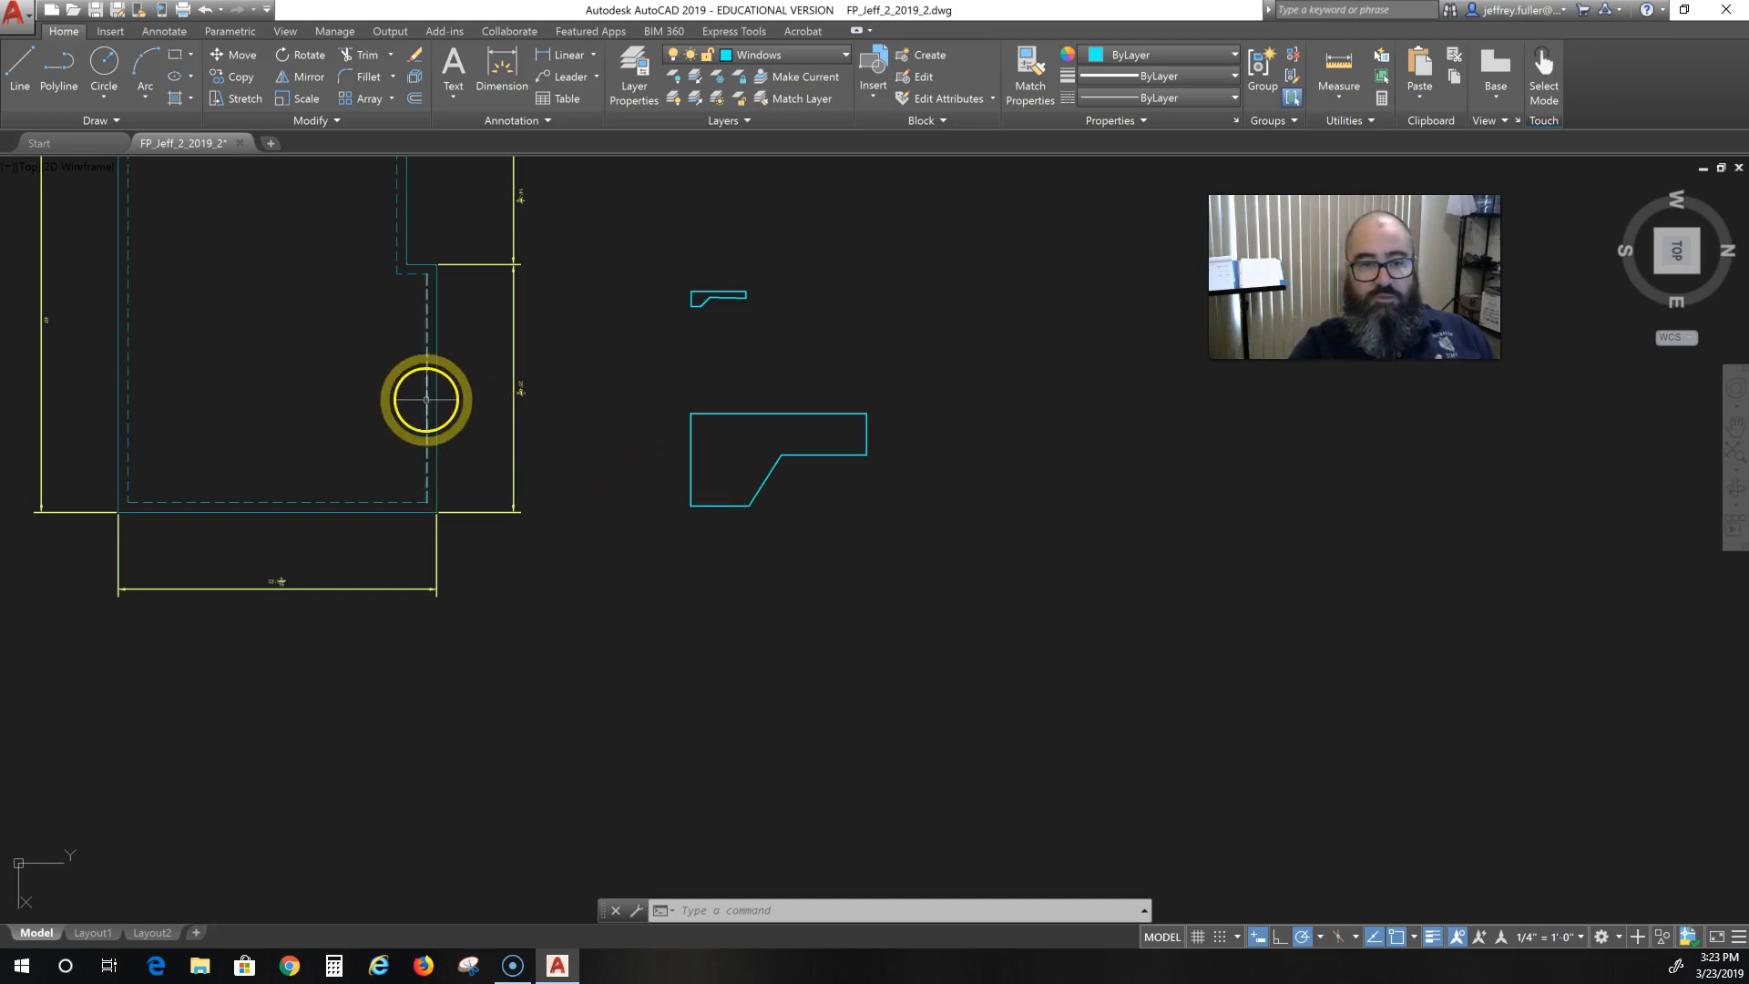
mouse_move(428, 398)
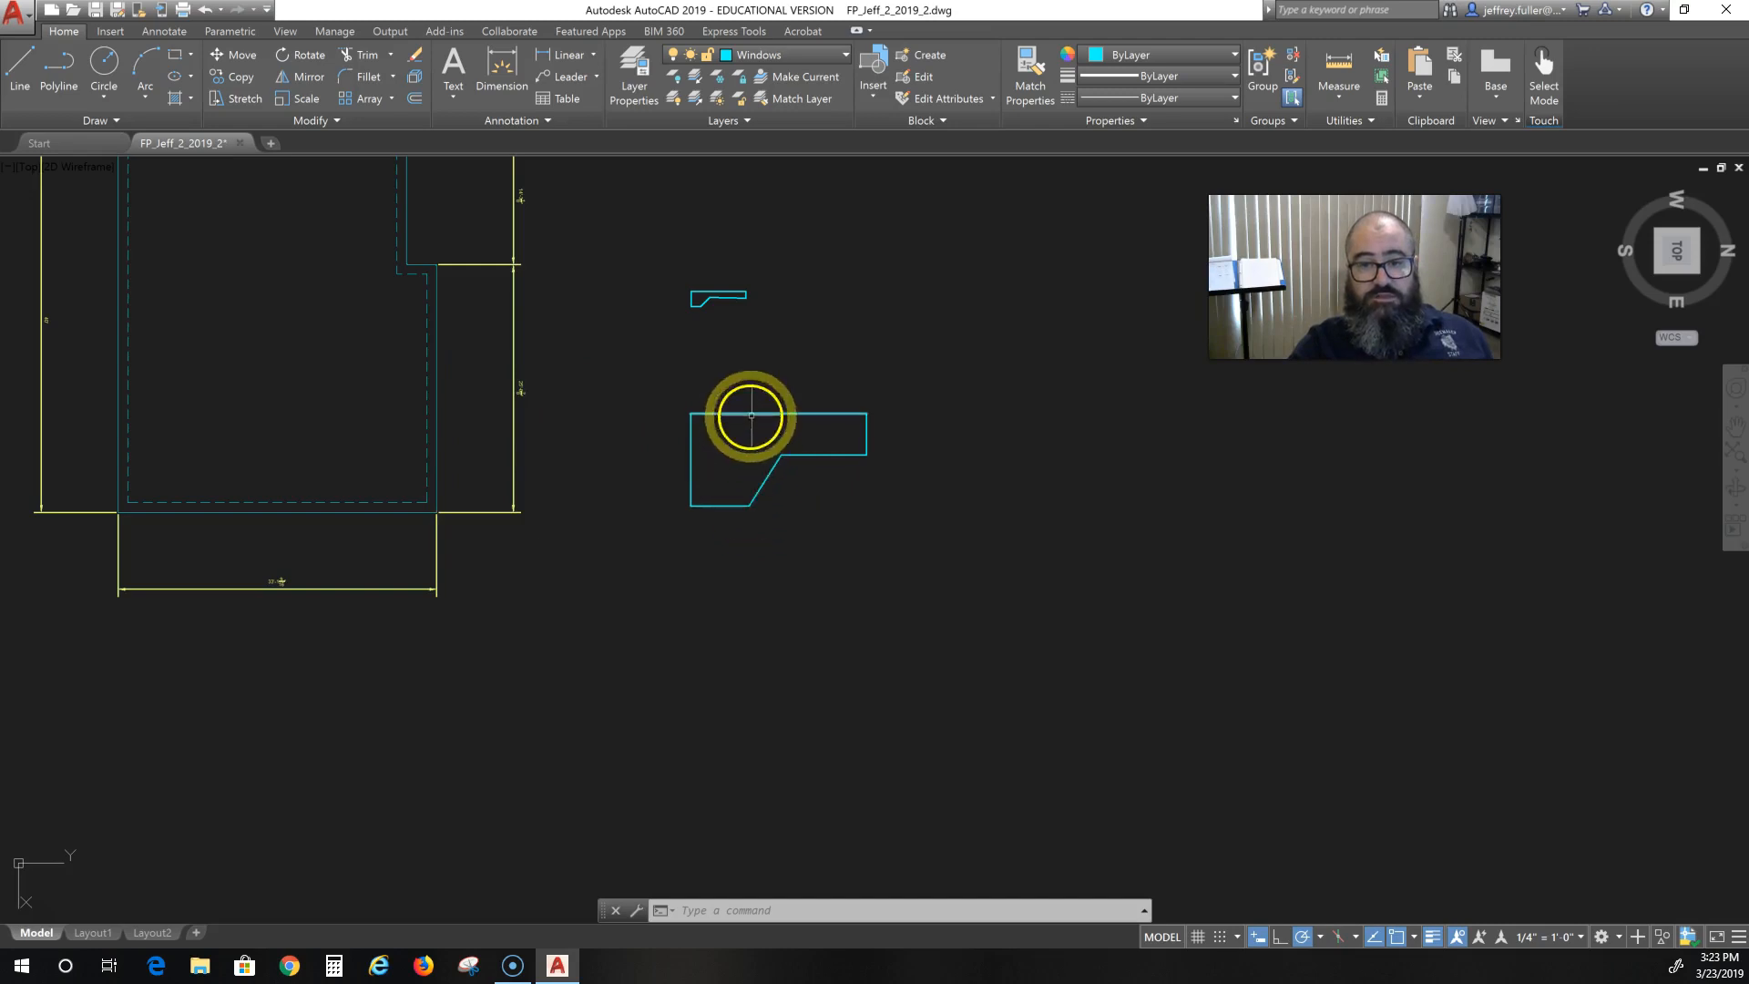
scroll(249, 401, down, 2)
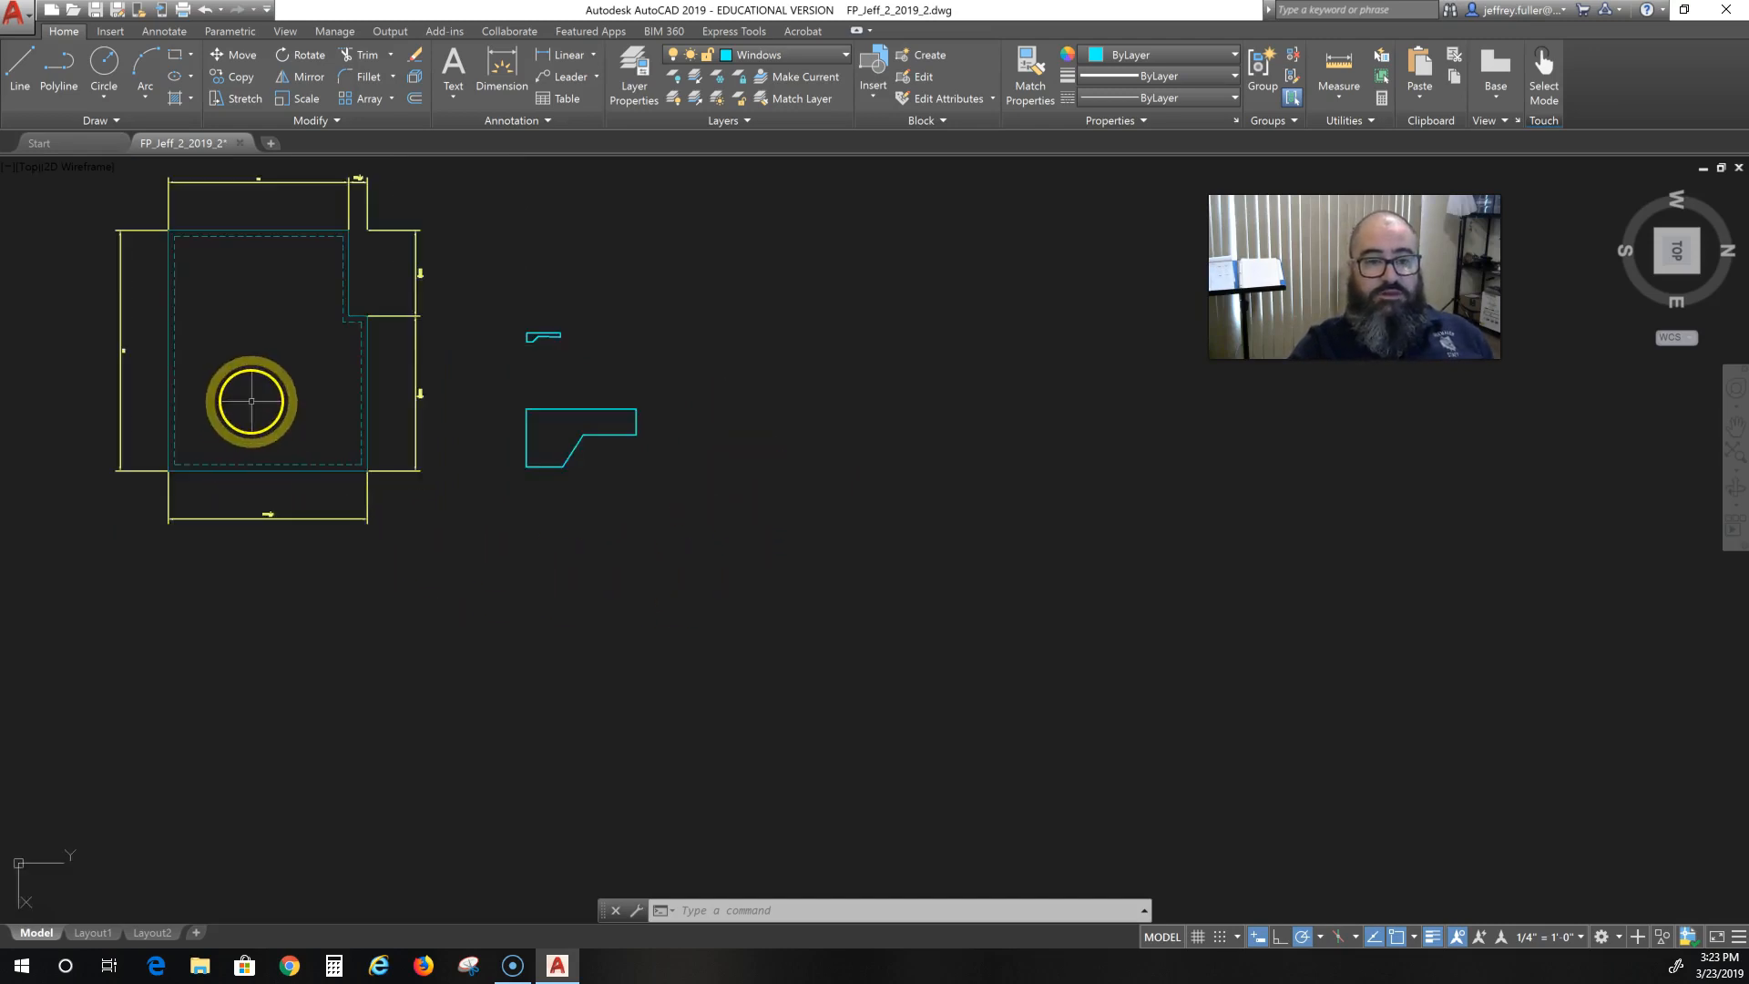
Erase both foundation section profiles beside the foundation plan.
middle_drag(249, 398, 429, 469)
click(906, 351)
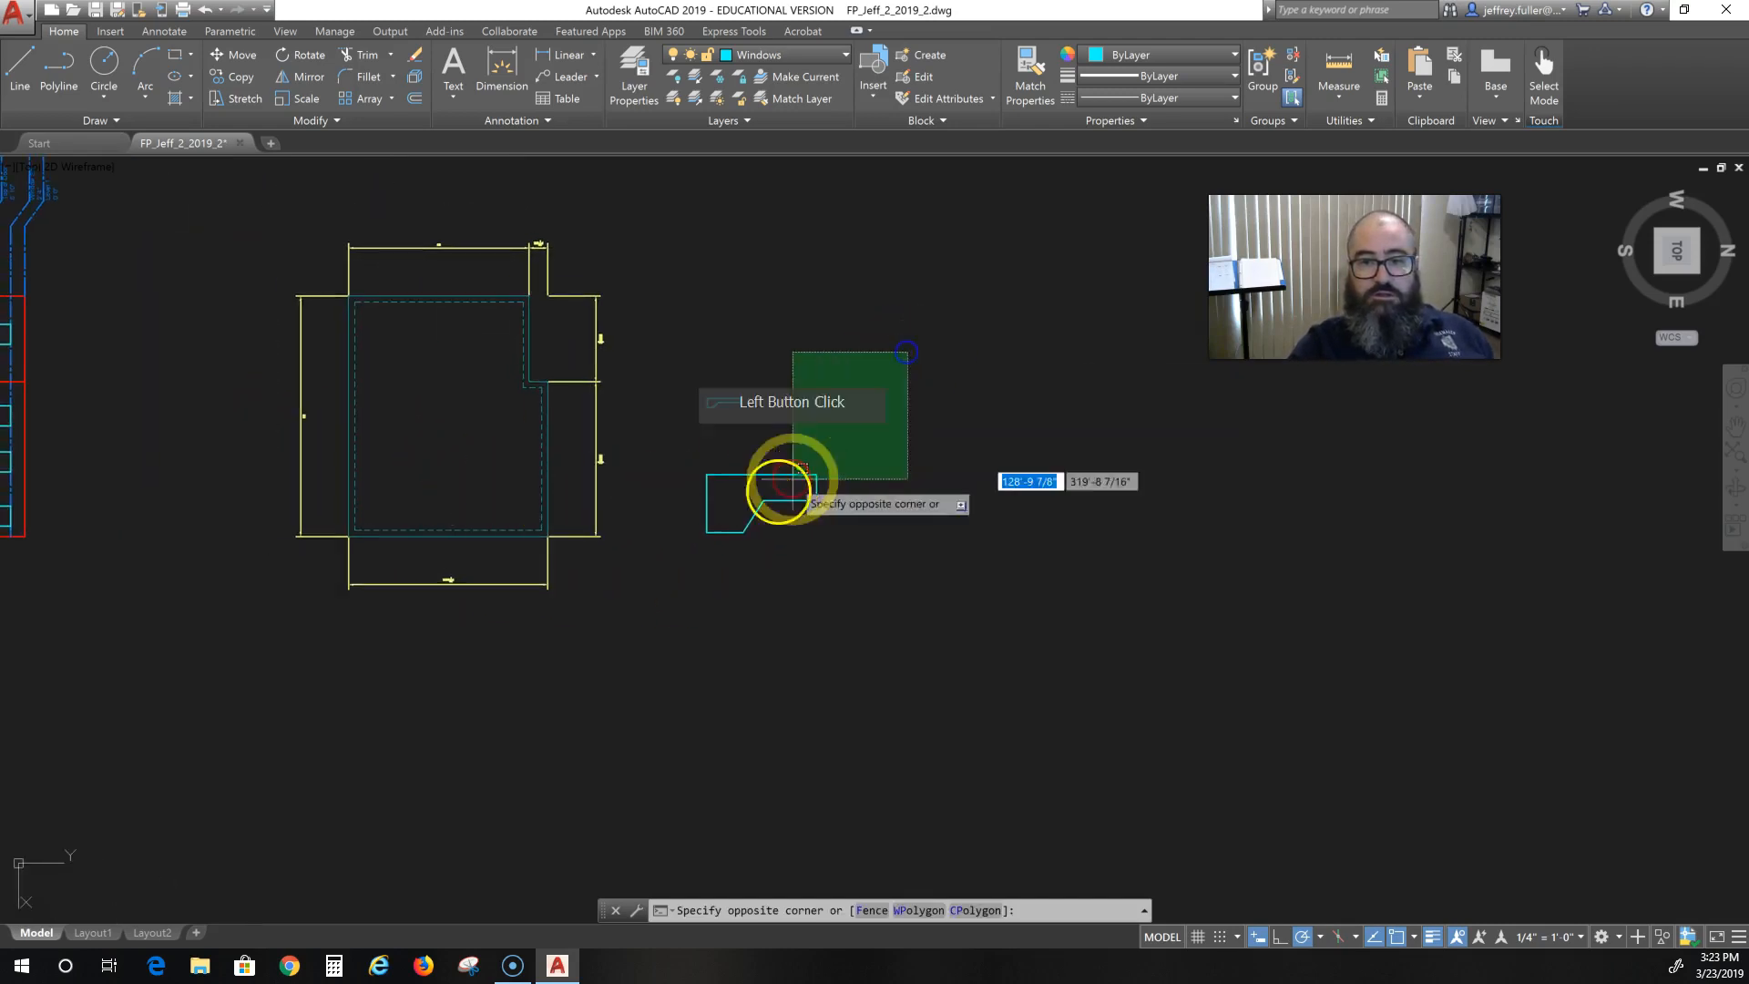
click(700, 593)
key(Delete)
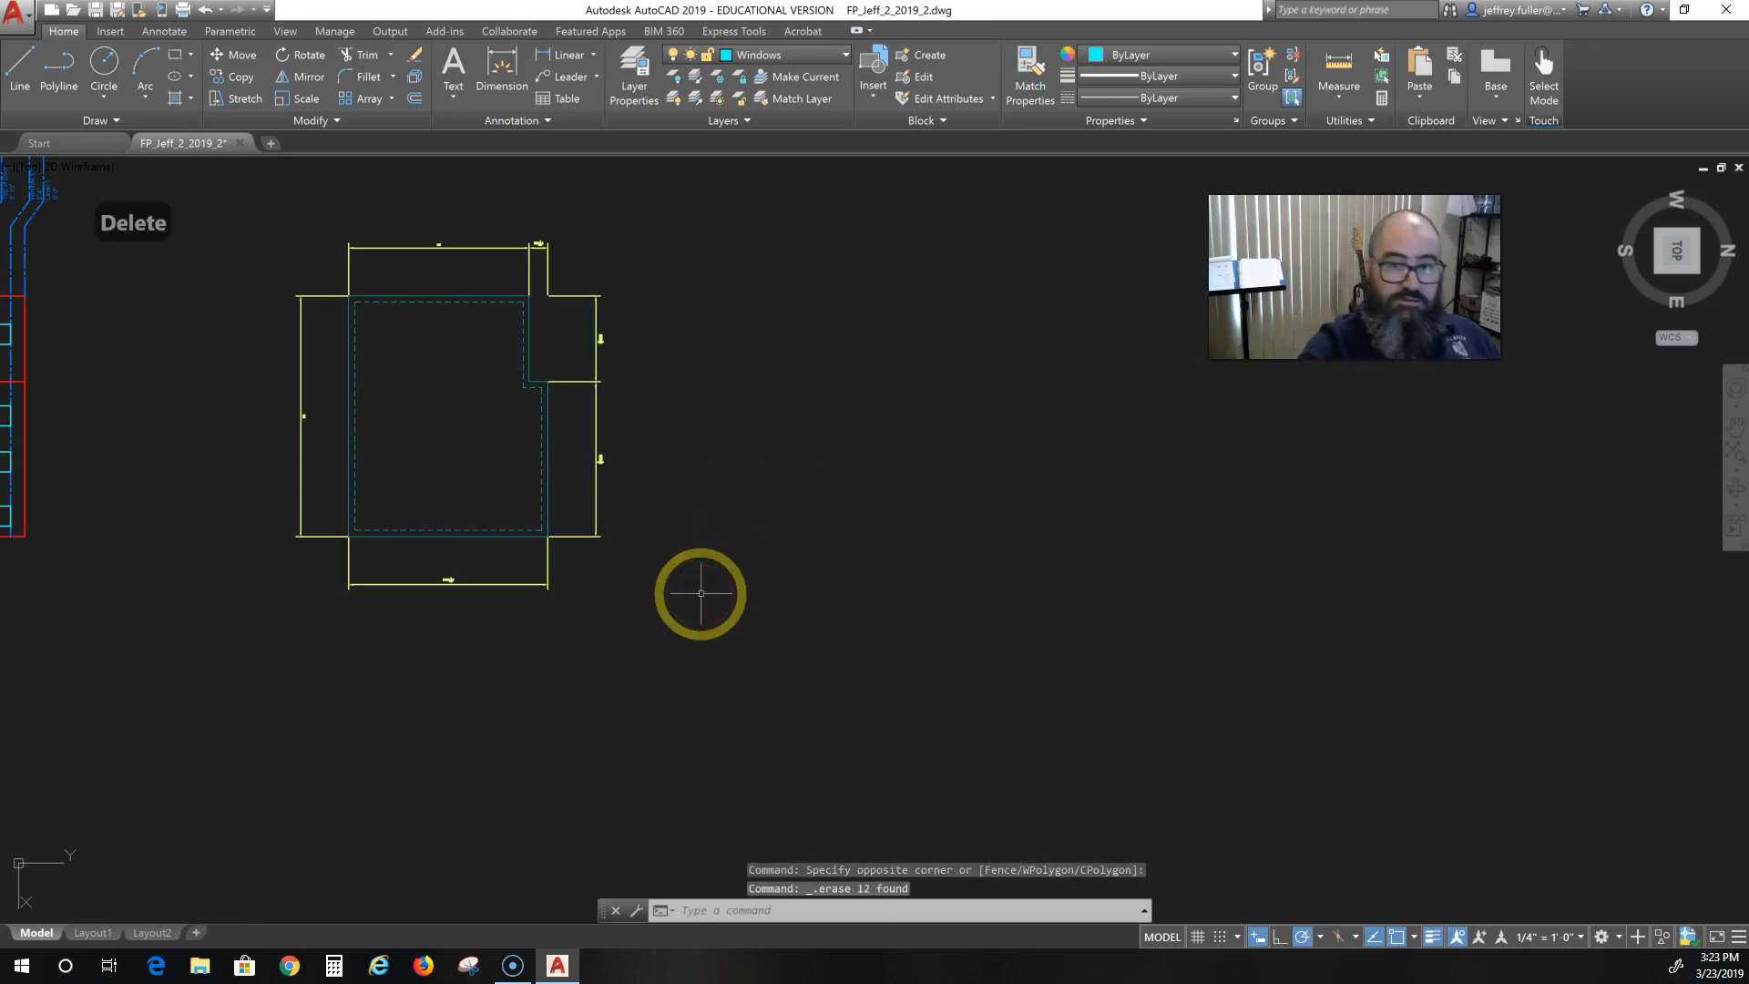
Inspect the dimensions along the foundation plan's upper edge and around the notched corner.
scroll(434, 376, up, 2)
middle_drag(429, 390, 500, 527)
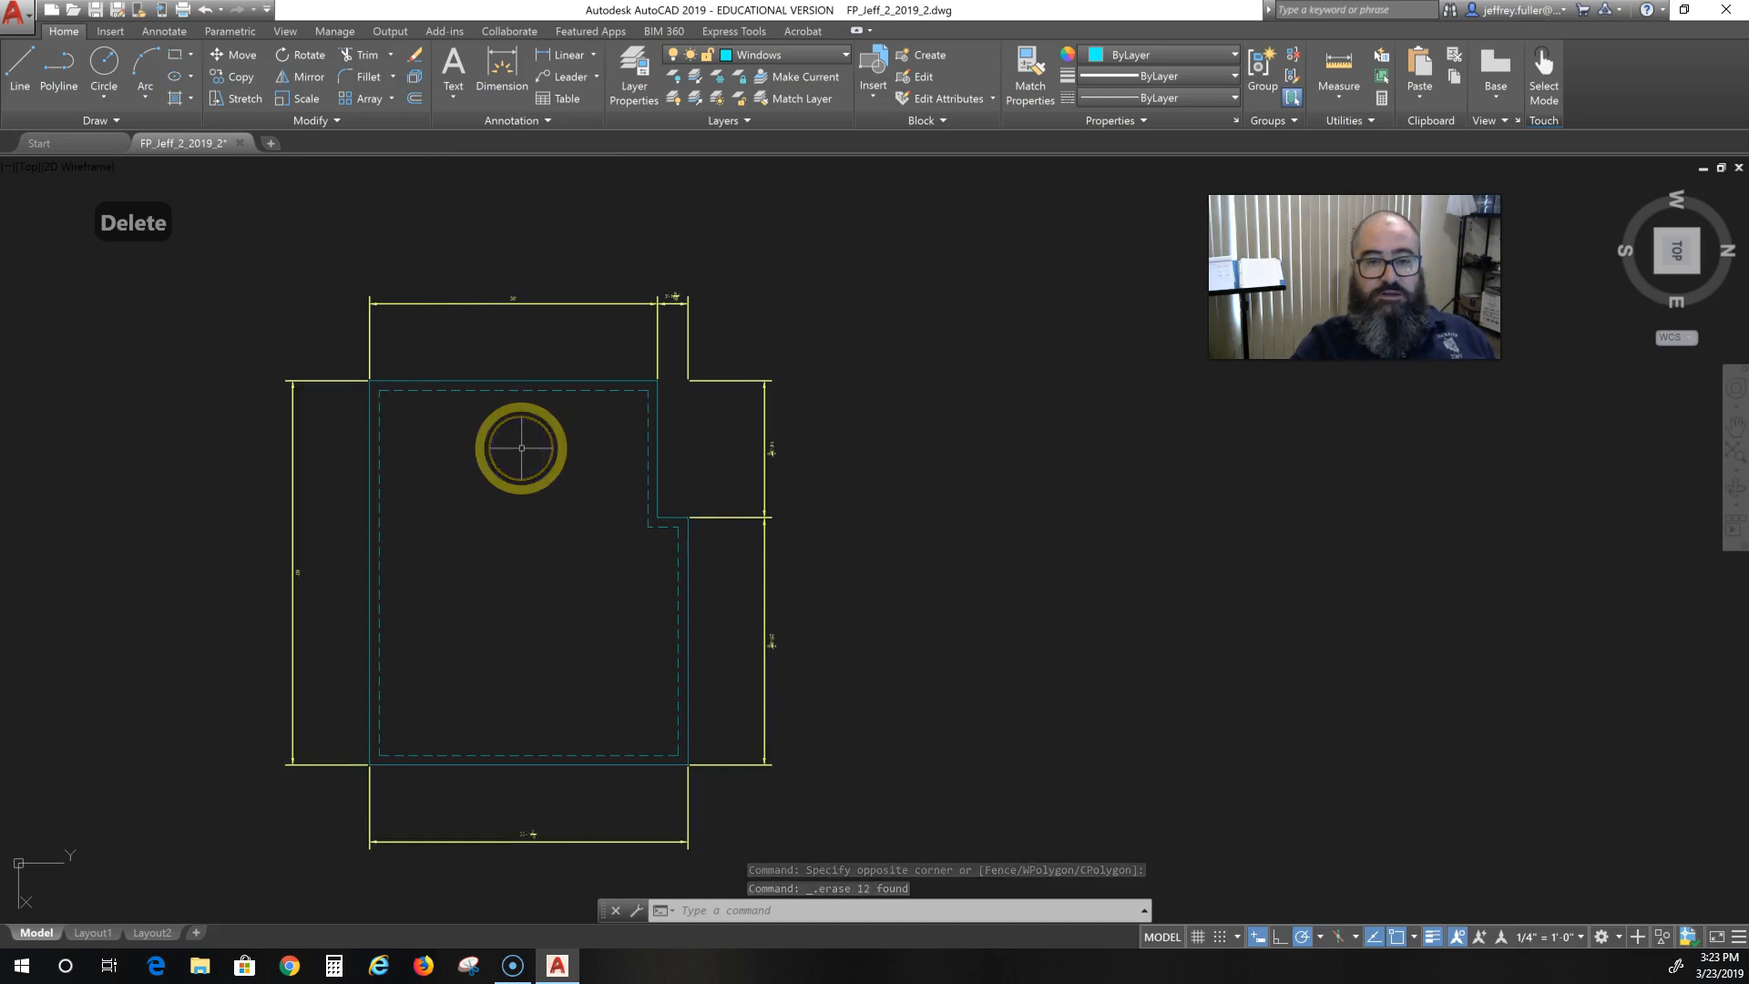
middle_drag(494, 362, 495, 367)
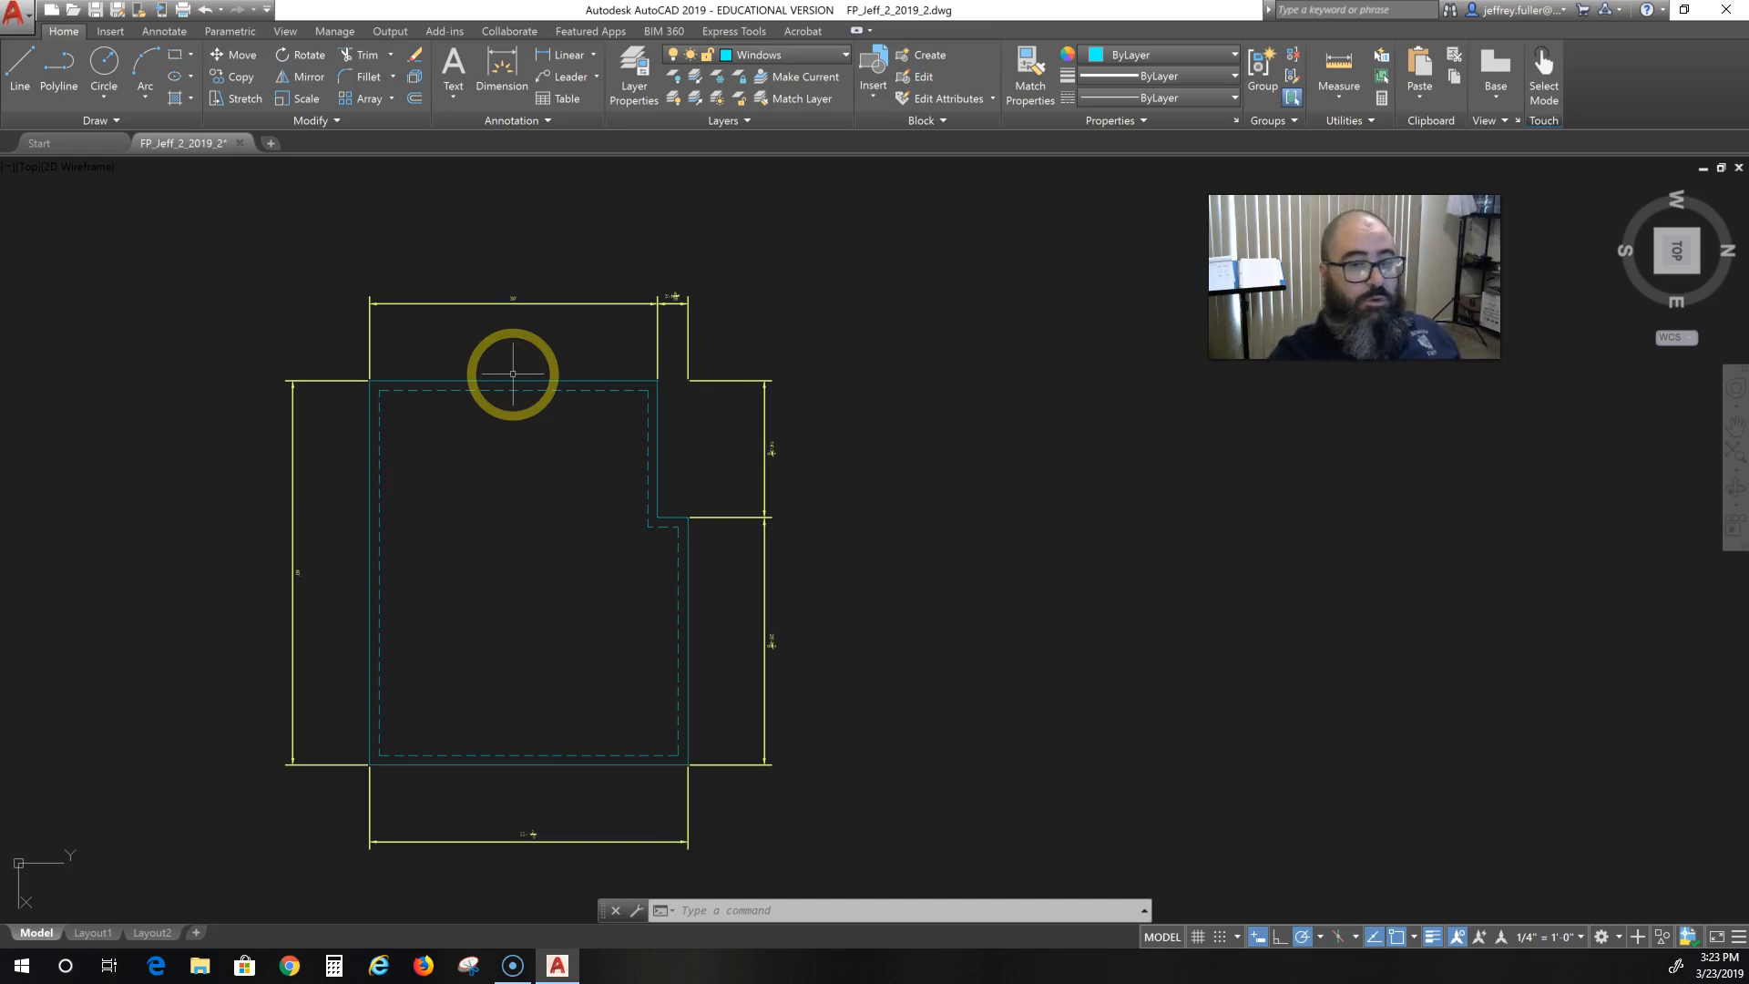
scroll(503, 338, up, 5)
middle_drag(519, 331, 668, 389)
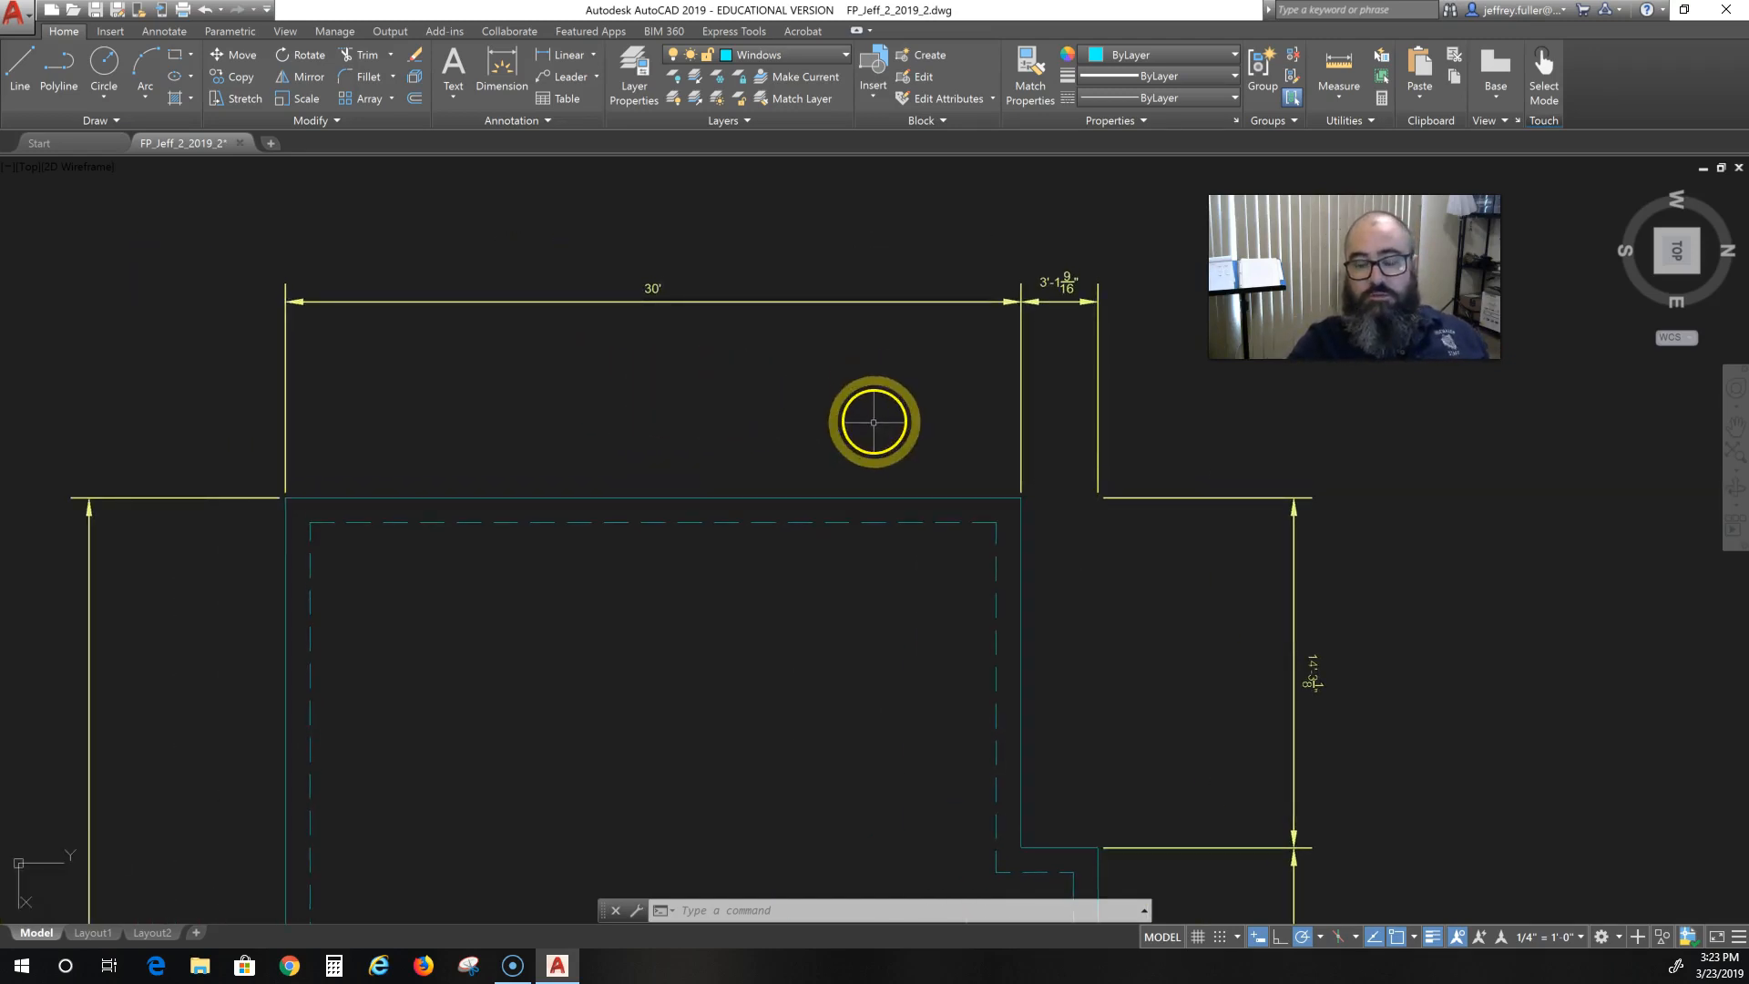
scroll(874, 422, down, 2)
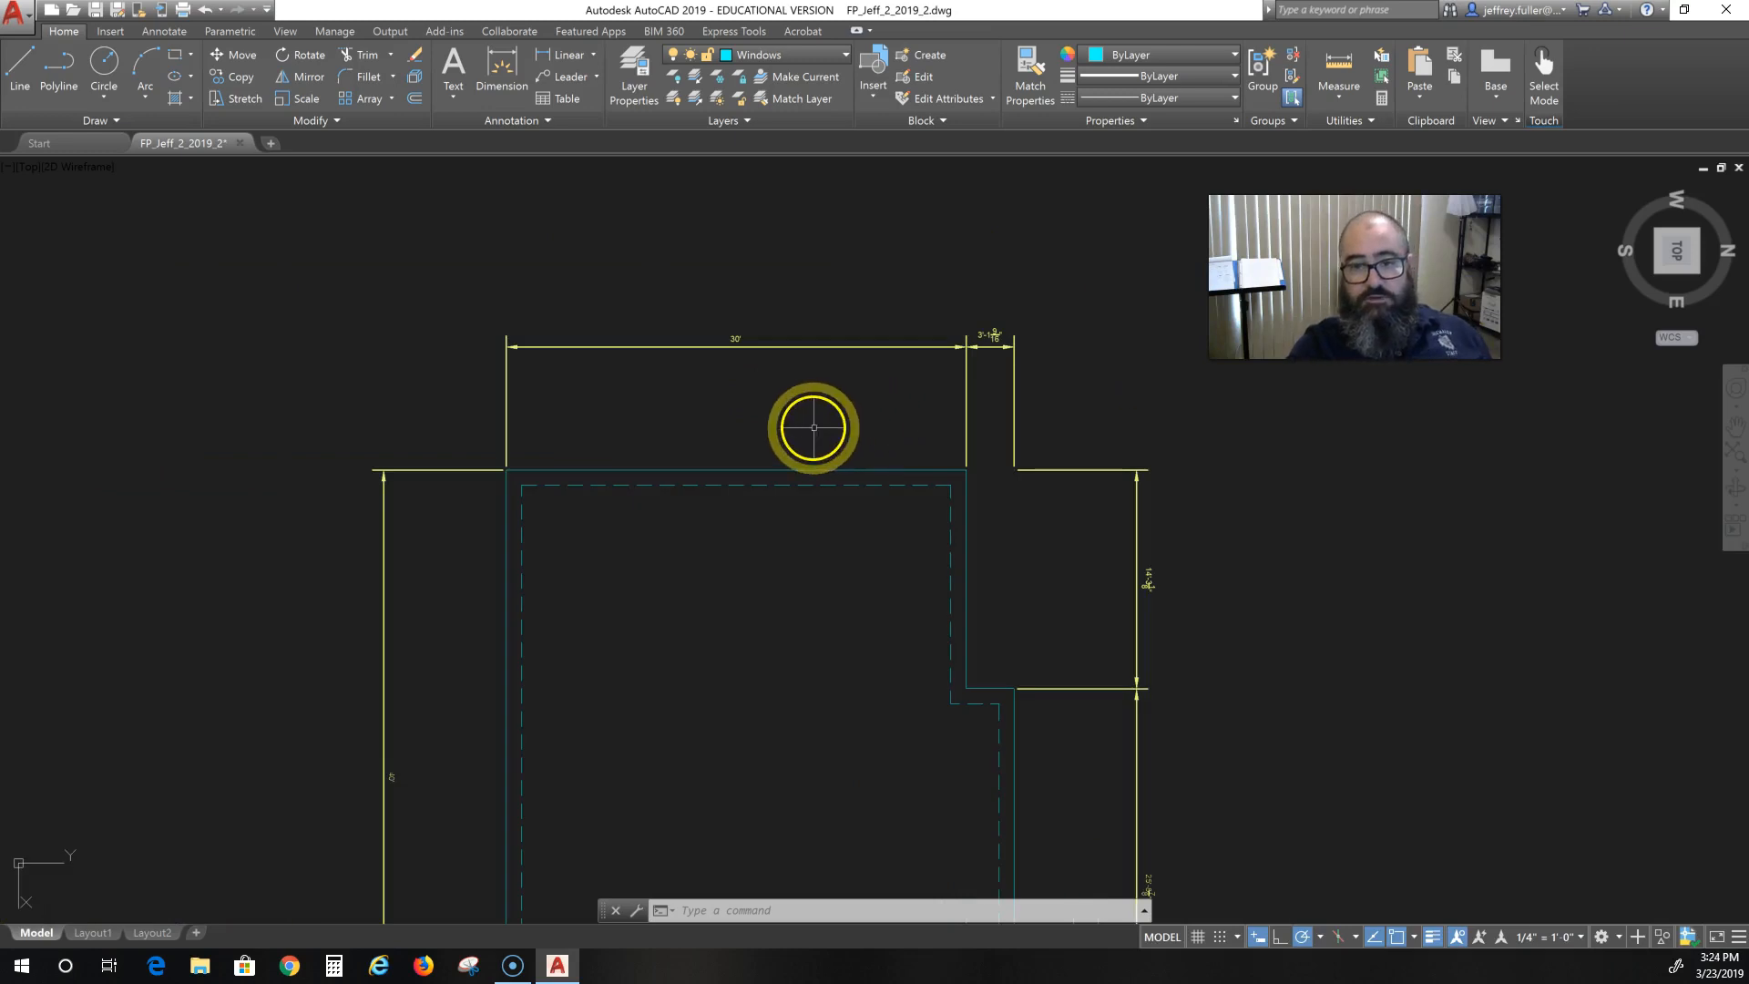
middle_drag(637, 538, 476, 597)
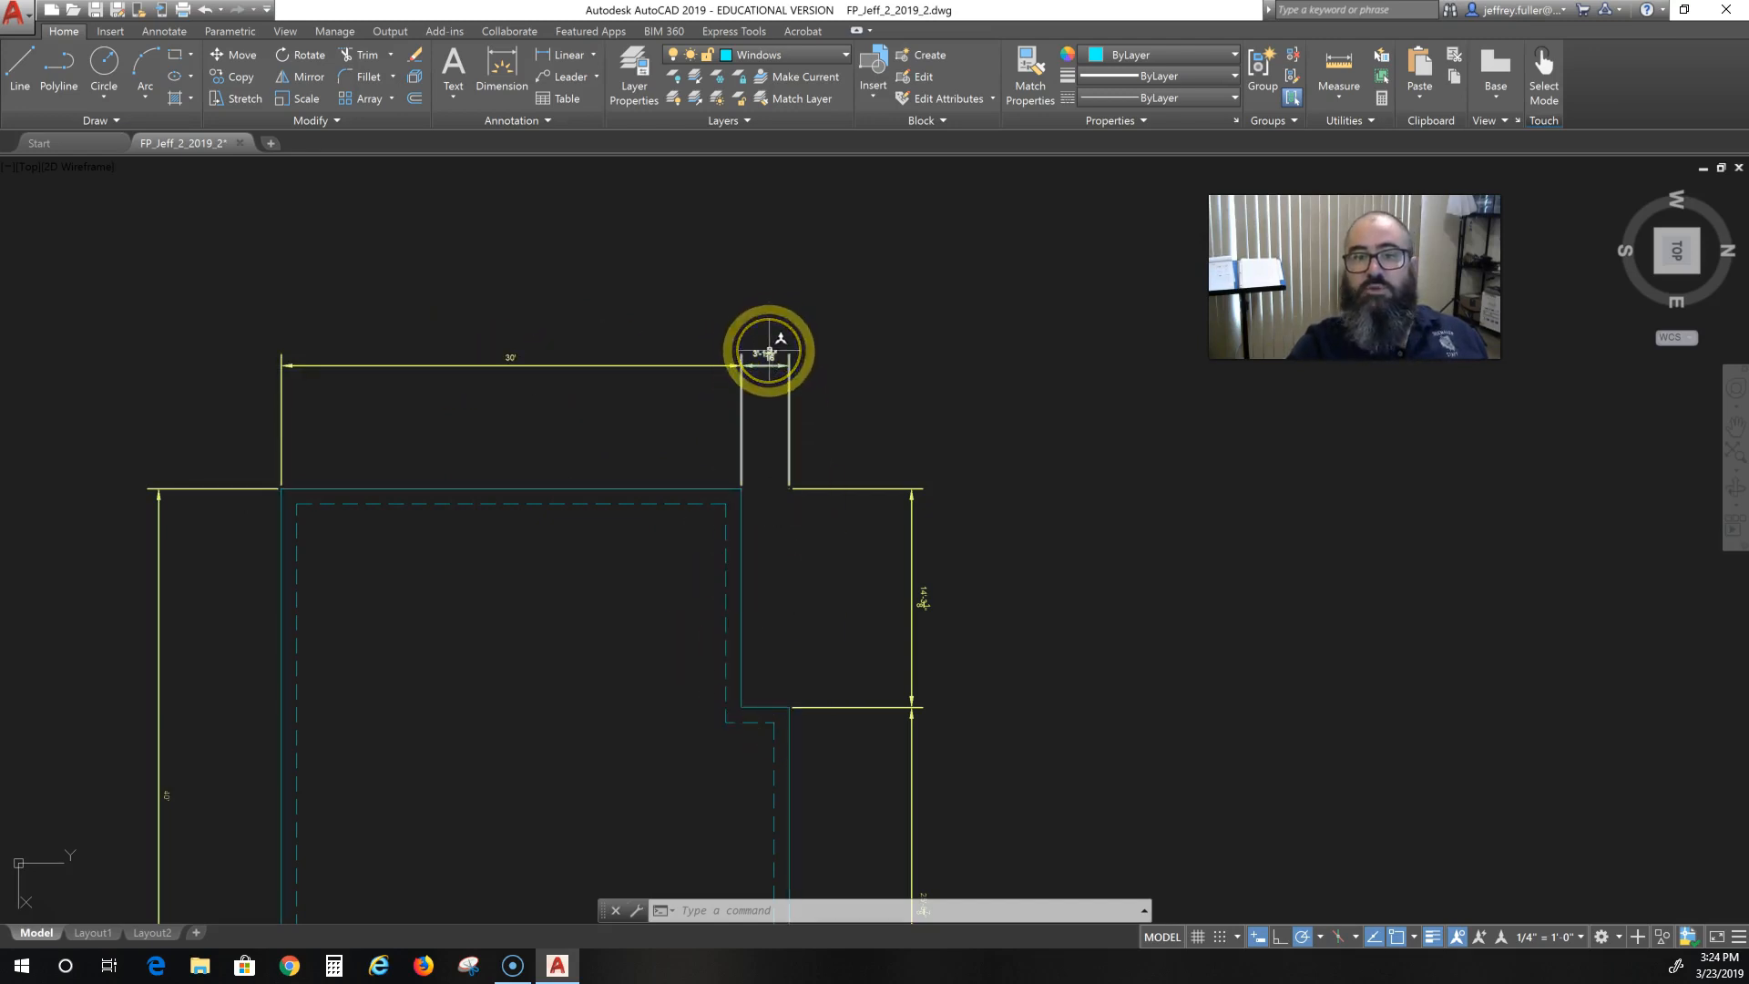
Inspect the overall and segment dimensions along the remaining sides of the foundation plan.
scroll(900, 551, down, 3)
scroll(698, 725, down, 2)
middle_drag(706, 728, 777, 605)
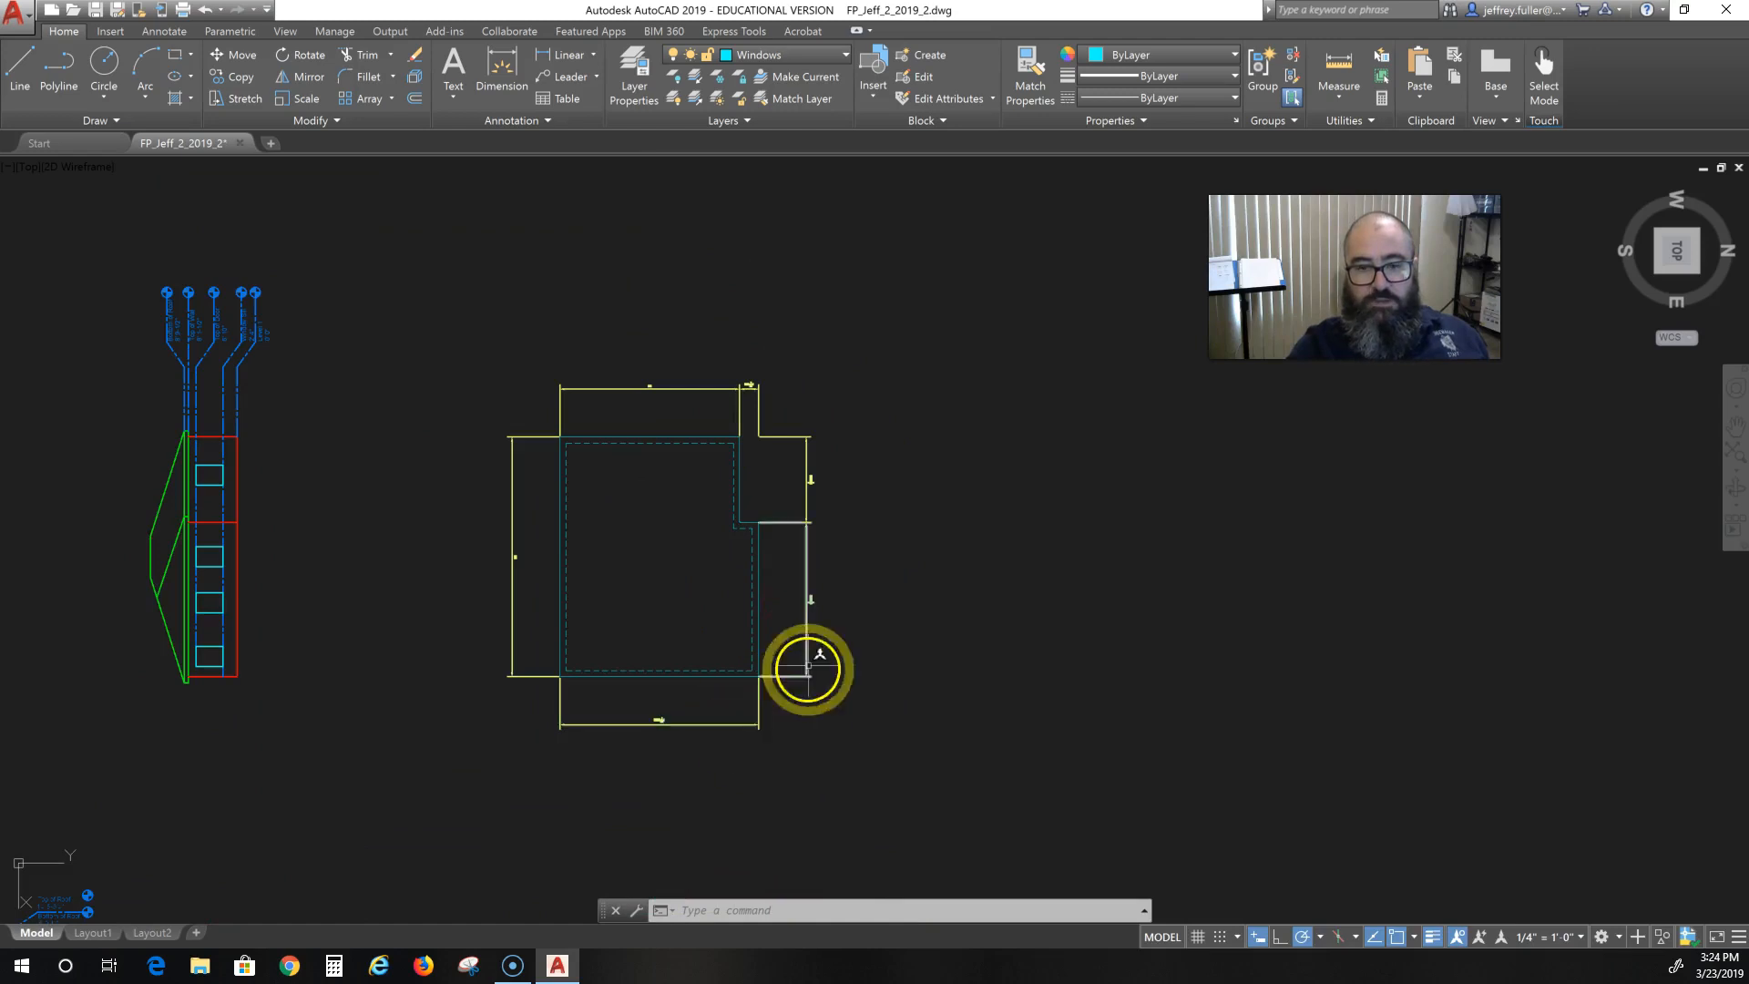
scroll(720, 537, up, 2)
middle_drag(714, 535, 580, 534)
scroll(580, 535, up, 4)
scroll(647, 454, down, 5)
middle_drag(501, 532, 617, 476)
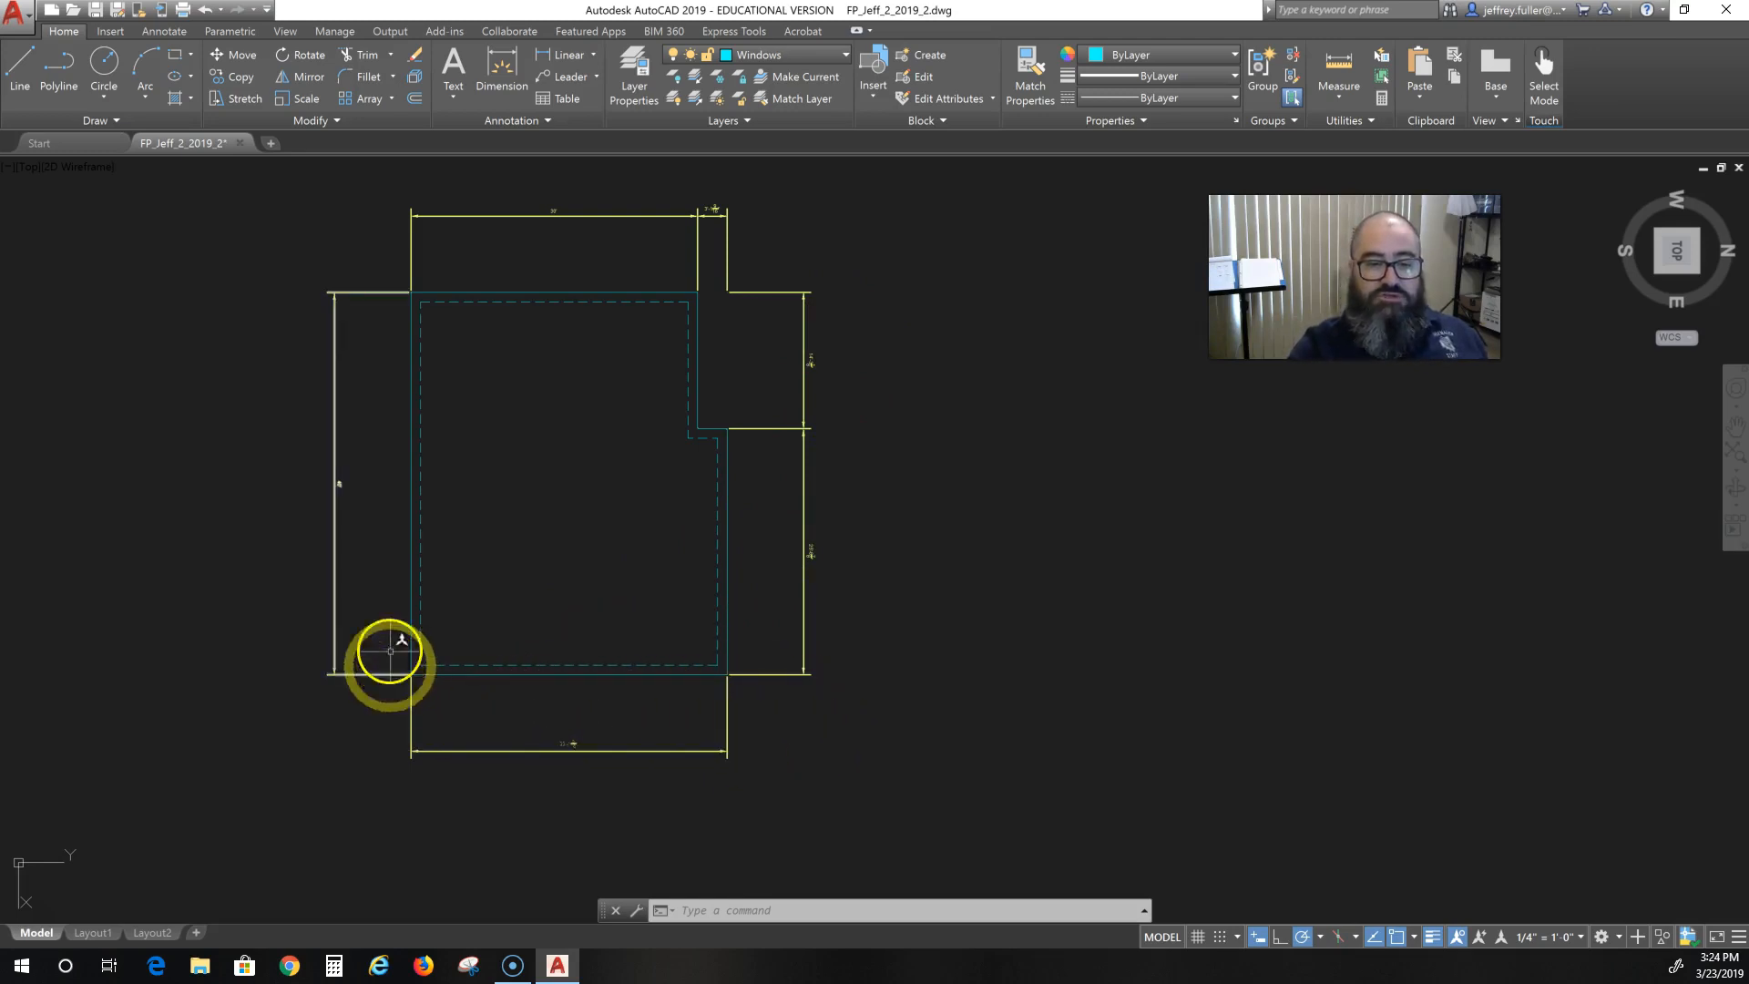
scroll(605, 594, down, 2)
middle_drag(605, 594, 720, 588)
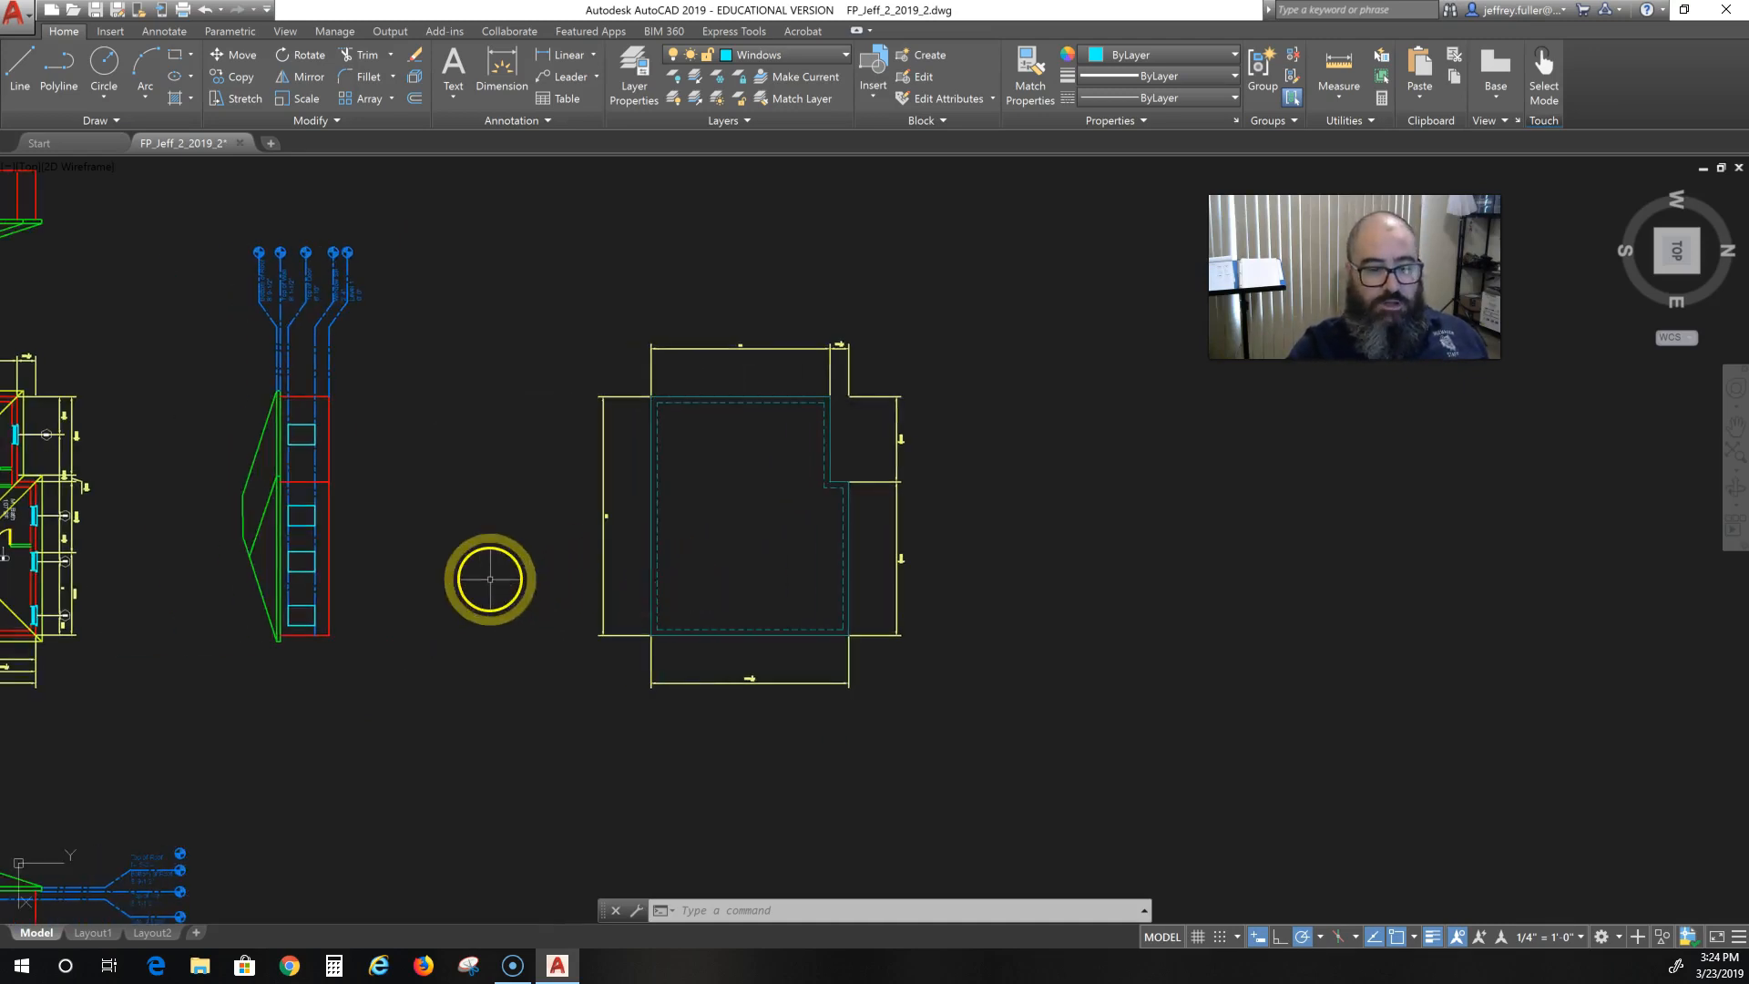
Turn off all layers except Ext Wall so only the exterior walls are displayed.
scroll(487, 586, down, 2)
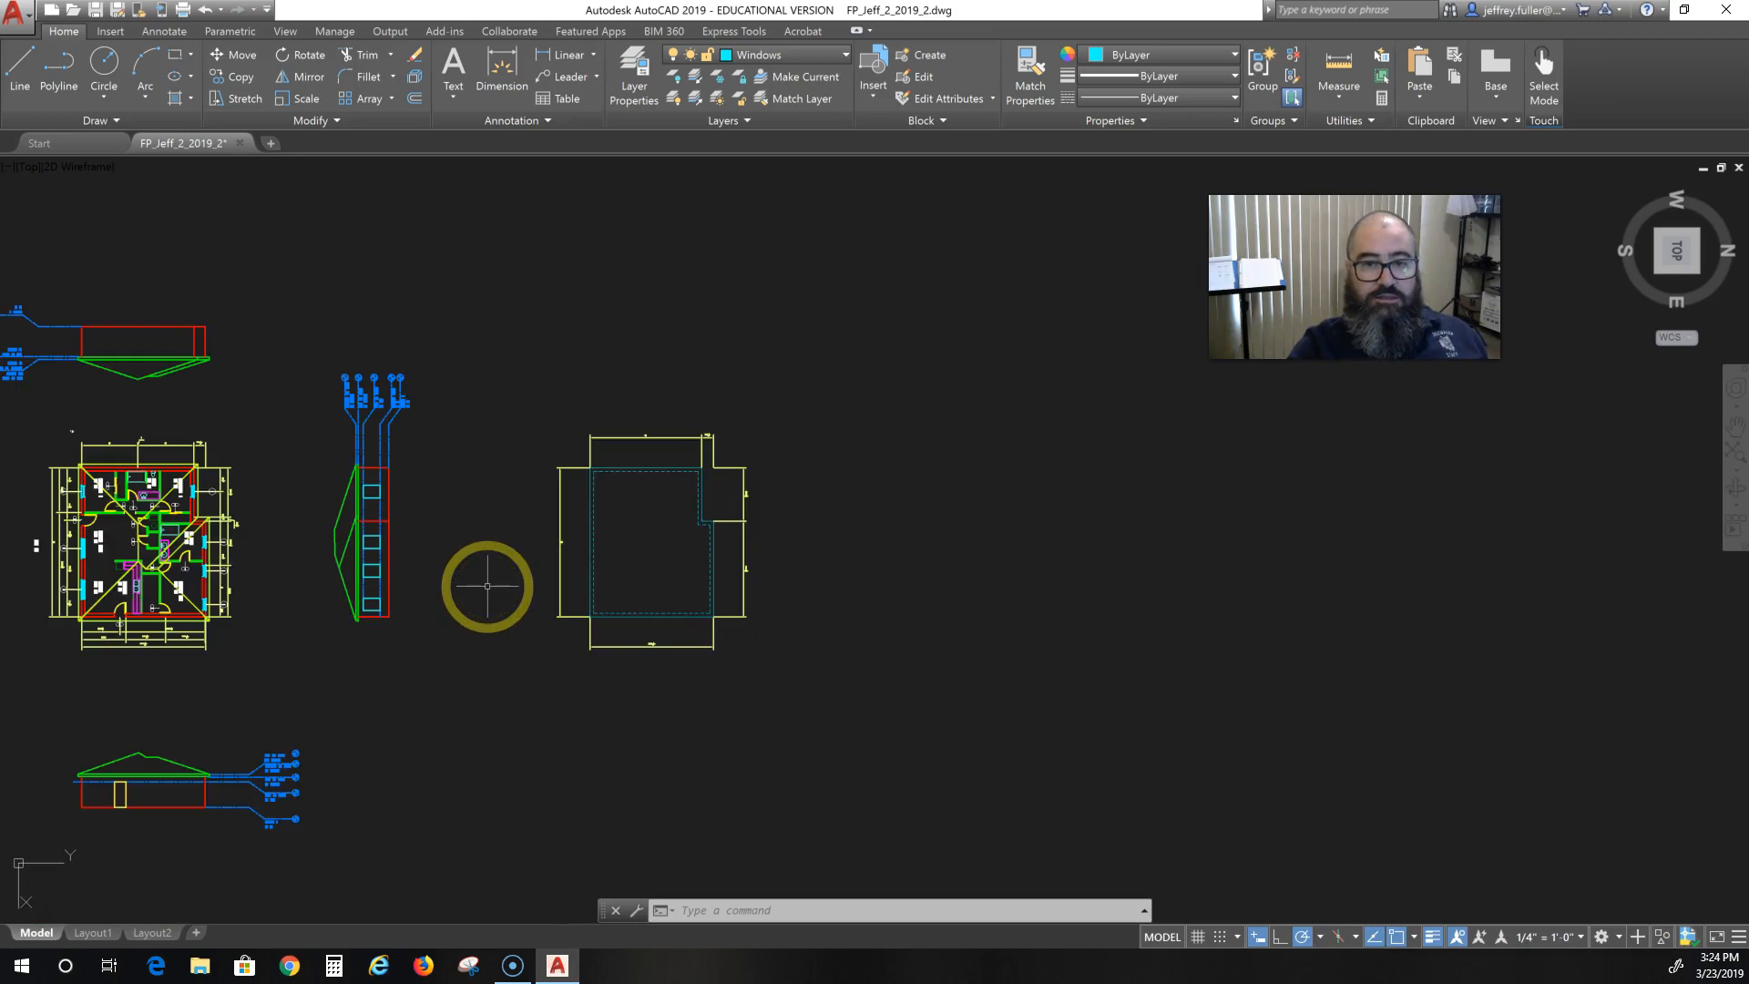
middle_drag(452, 568, 624, 570)
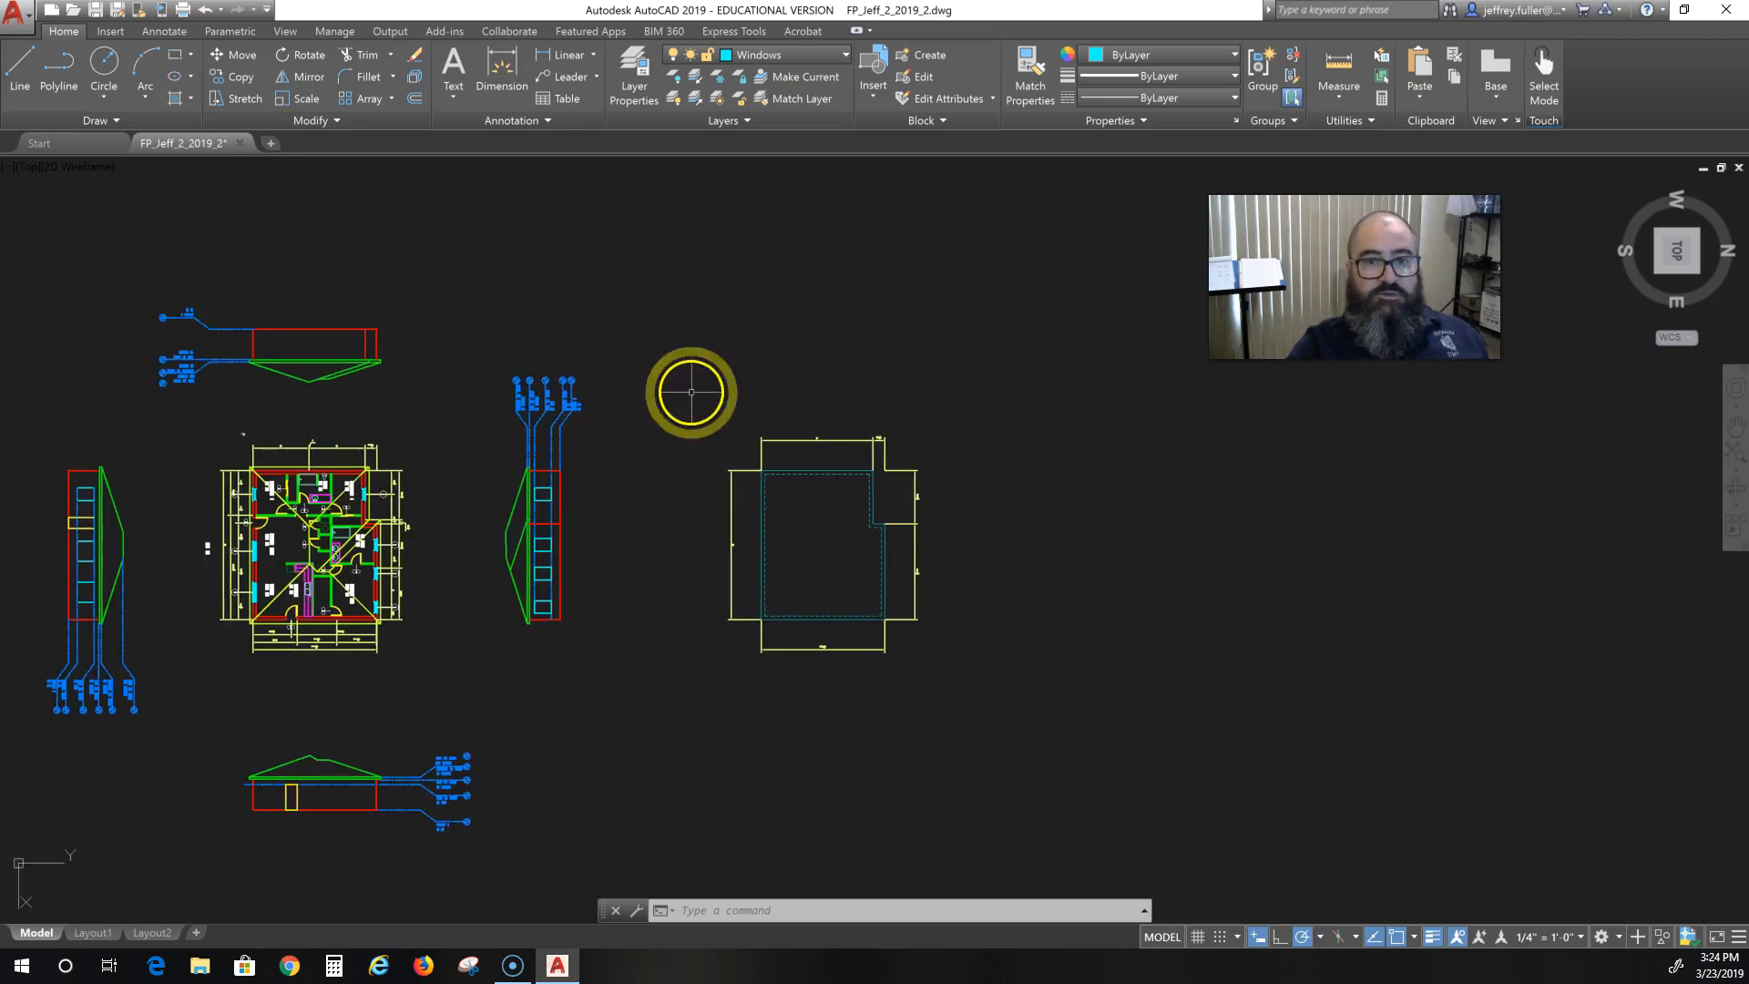
click(831, 56)
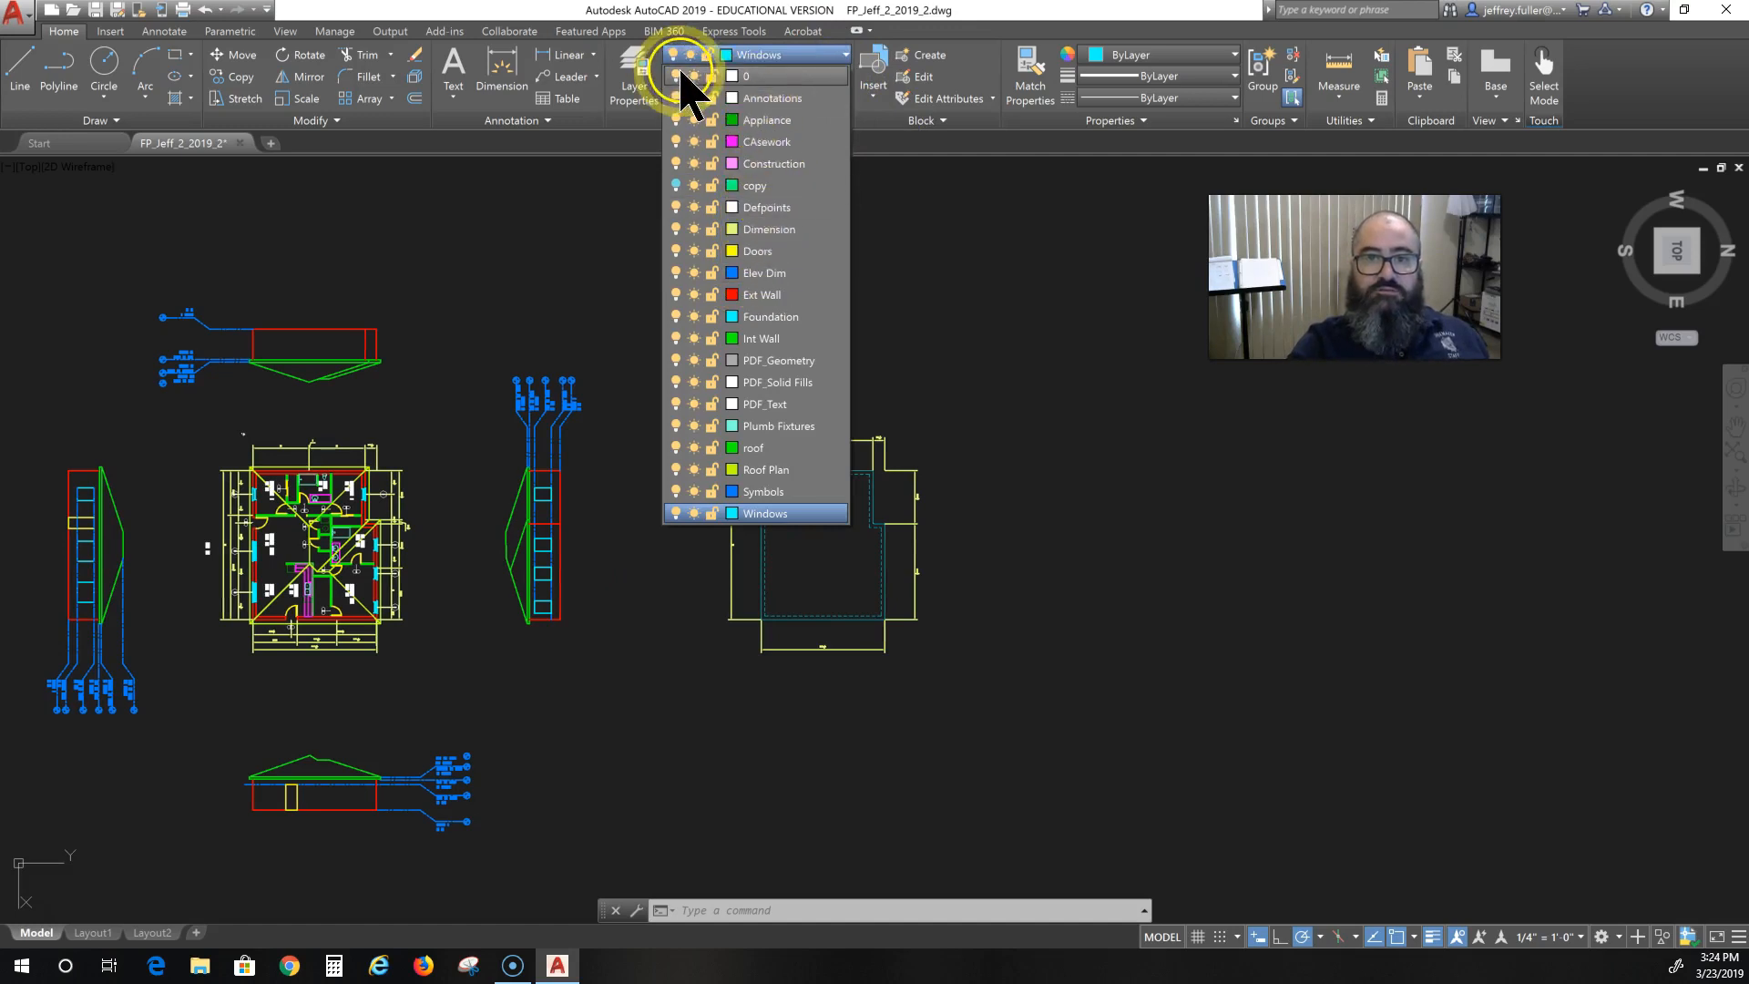
click(675, 97)
click(676, 120)
click(676, 141)
click(681, 164)
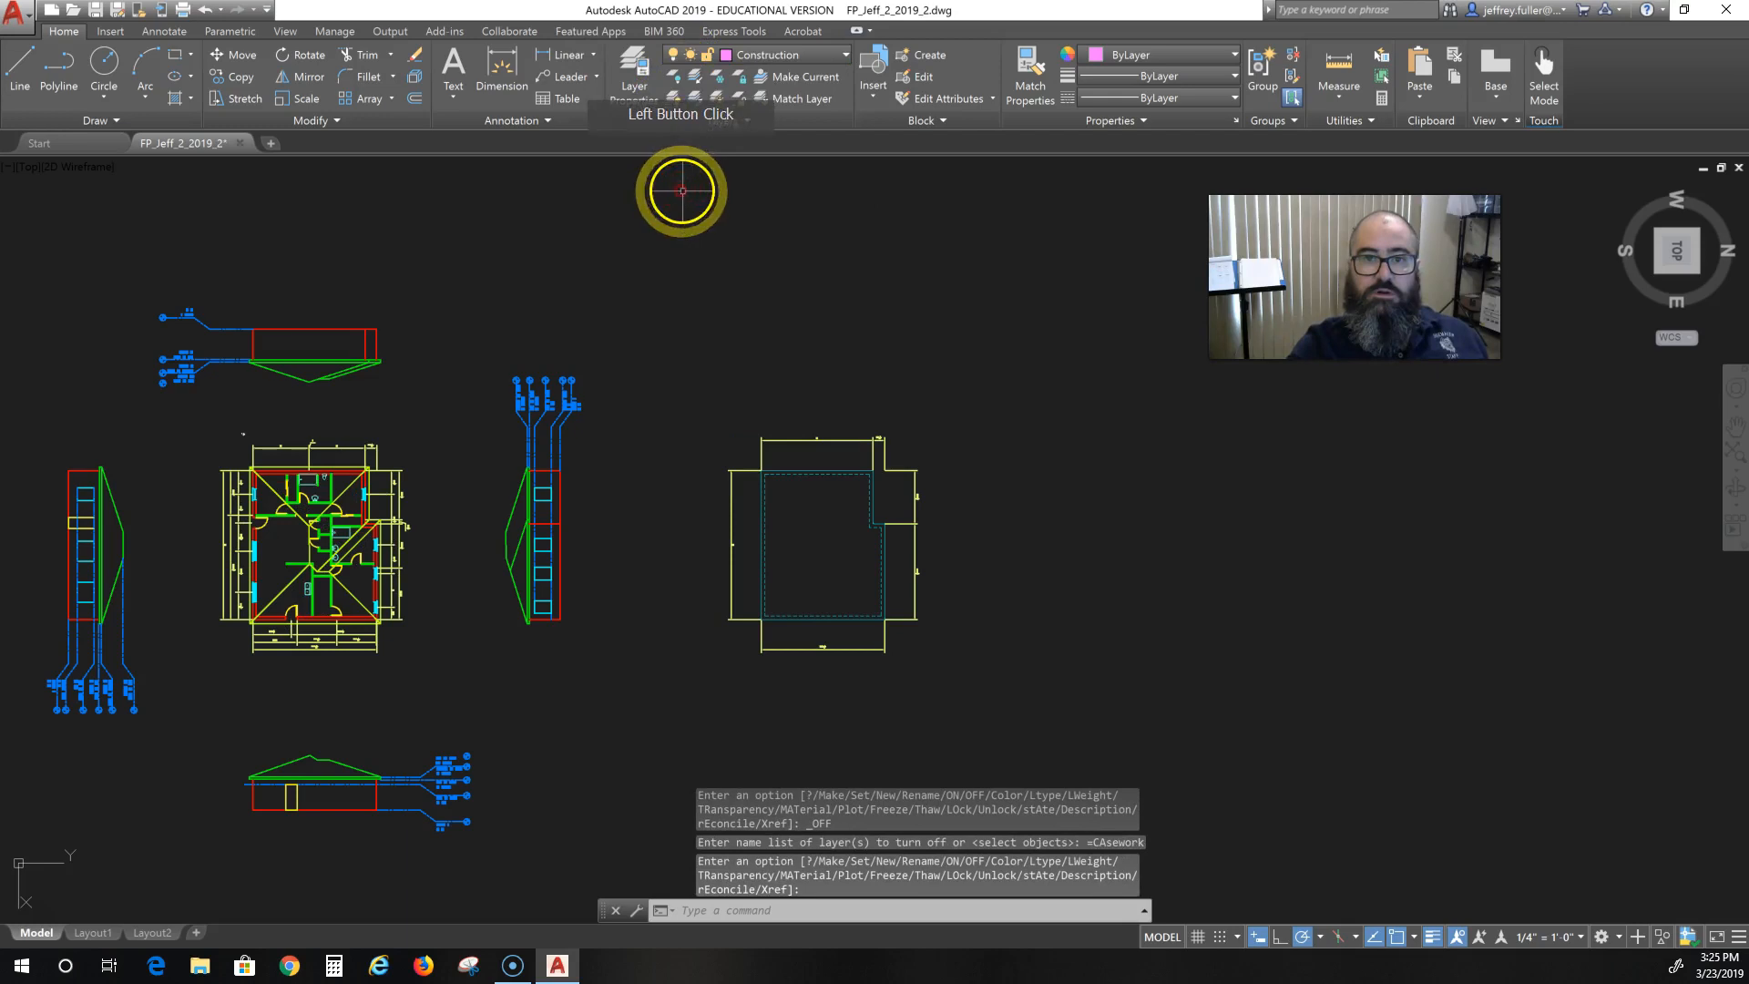
click(738, 56)
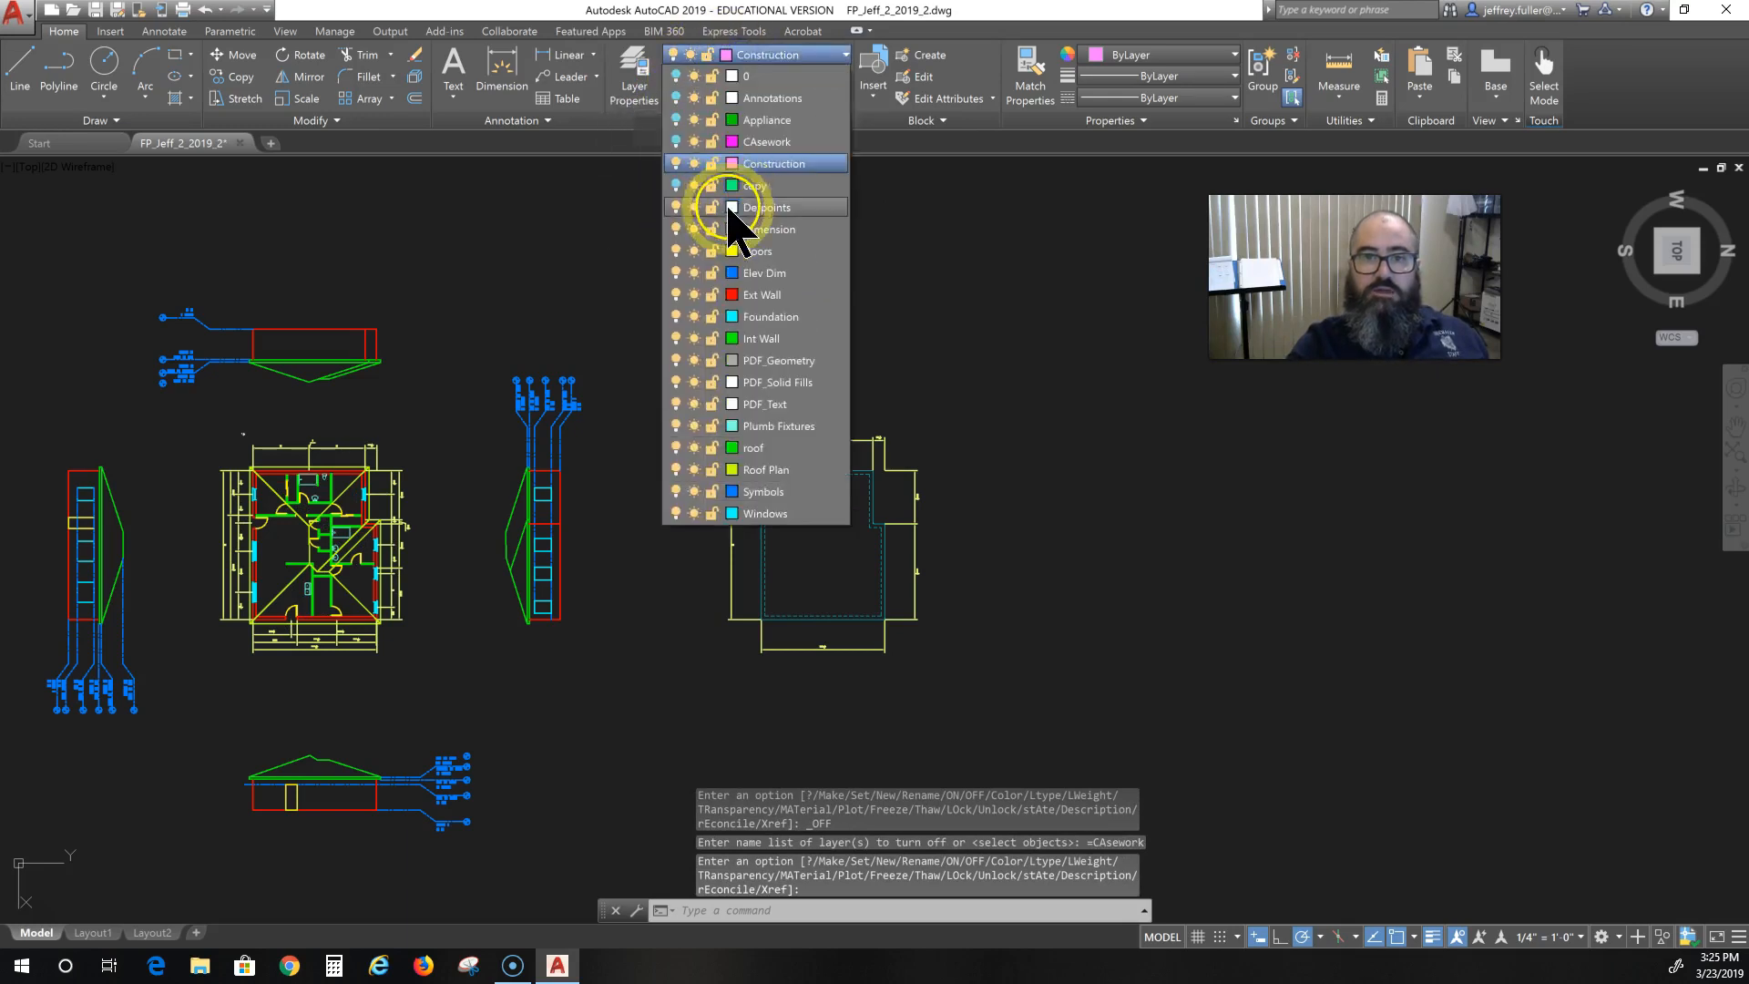
click(675, 164)
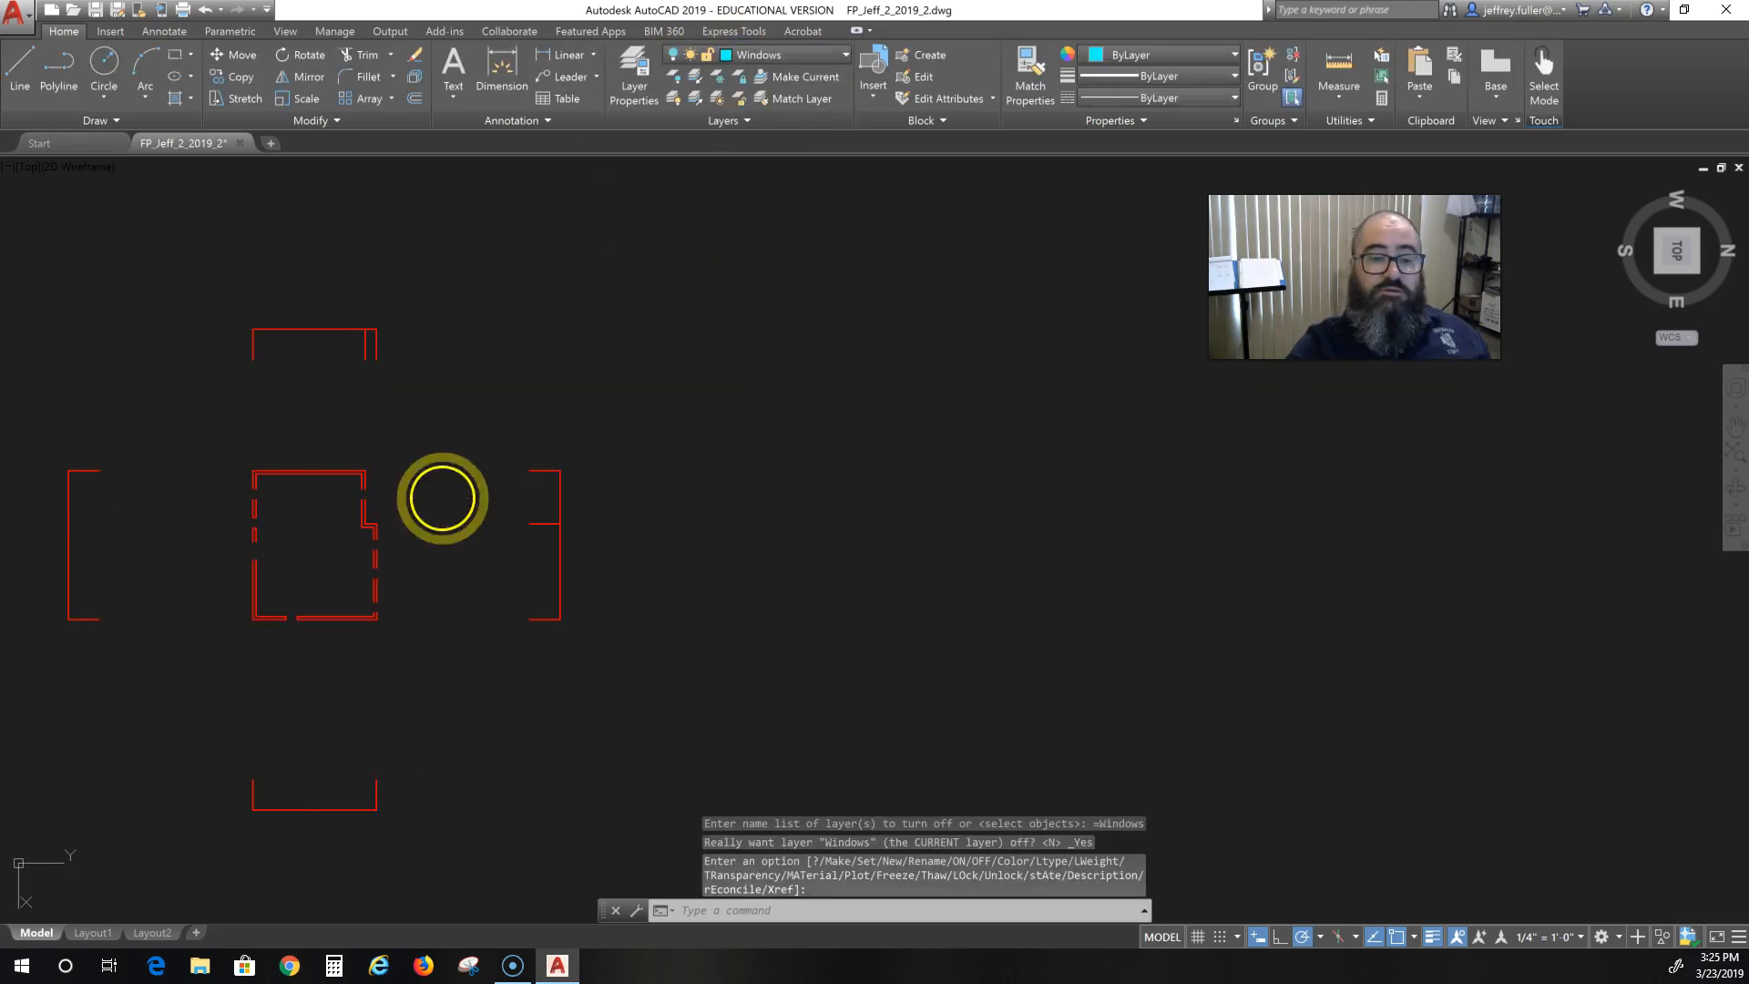
Copy the floor plan's exterior walls horizontally to the empty area to the right of the elevations.
middle_drag(437, 496, 656, 435)
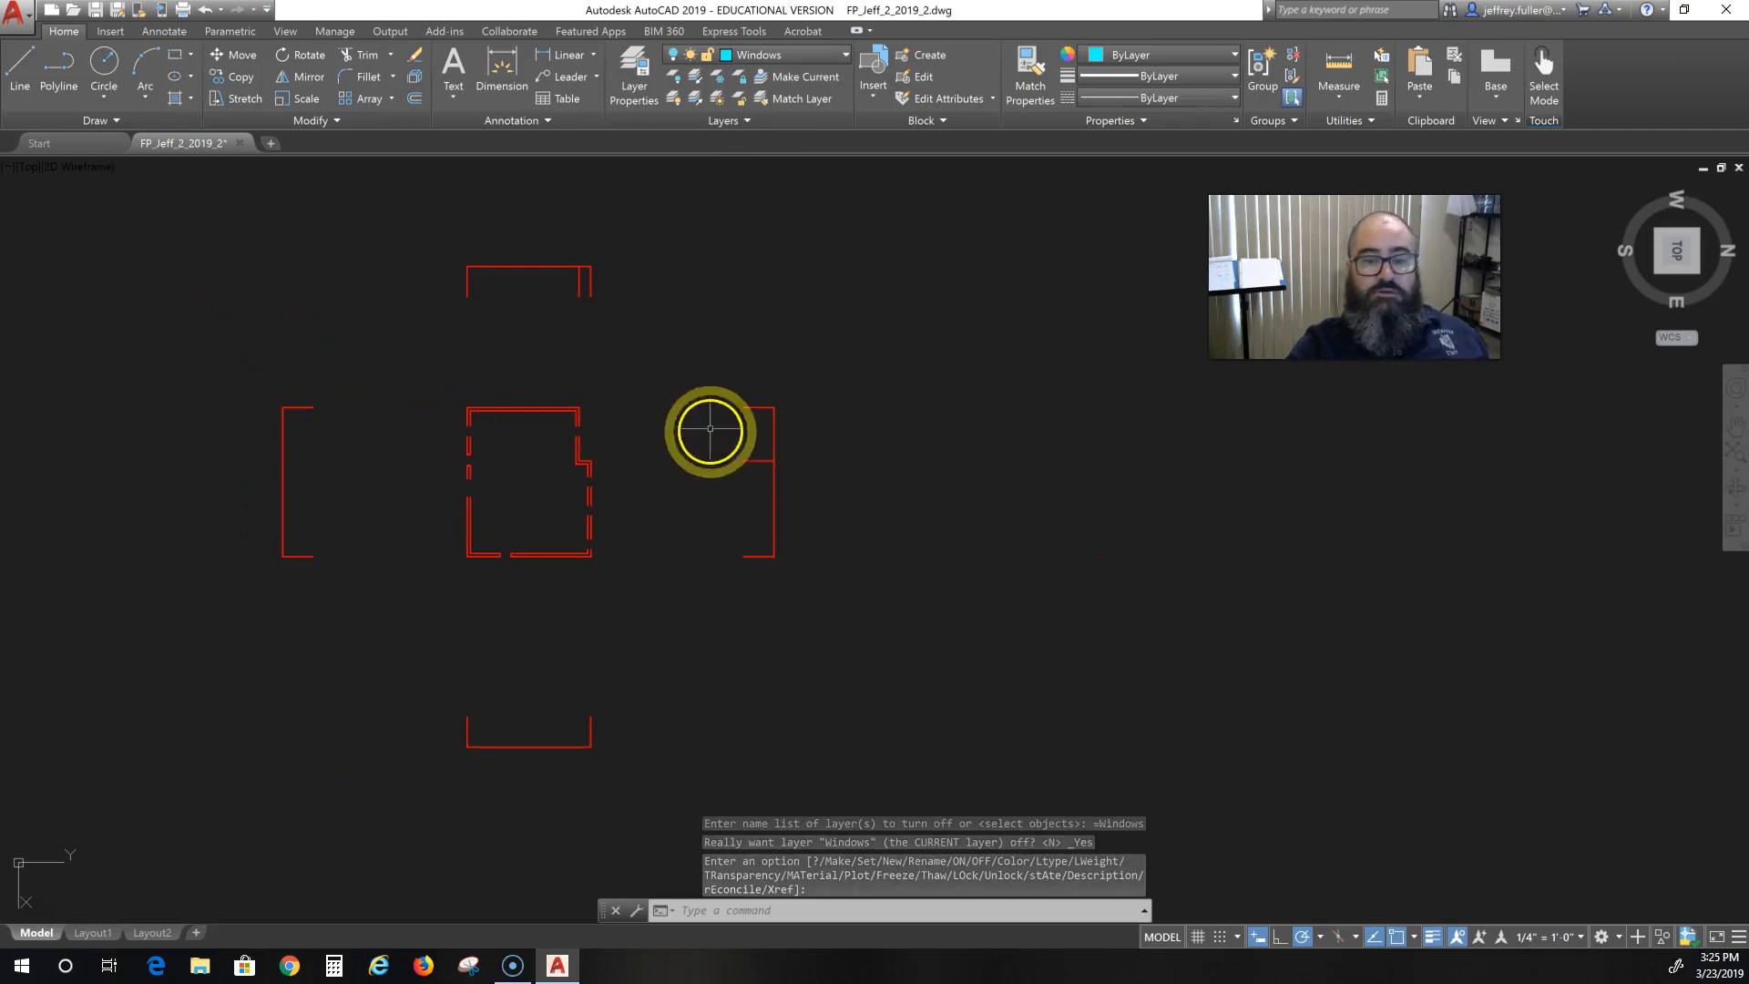
click(637, 368)
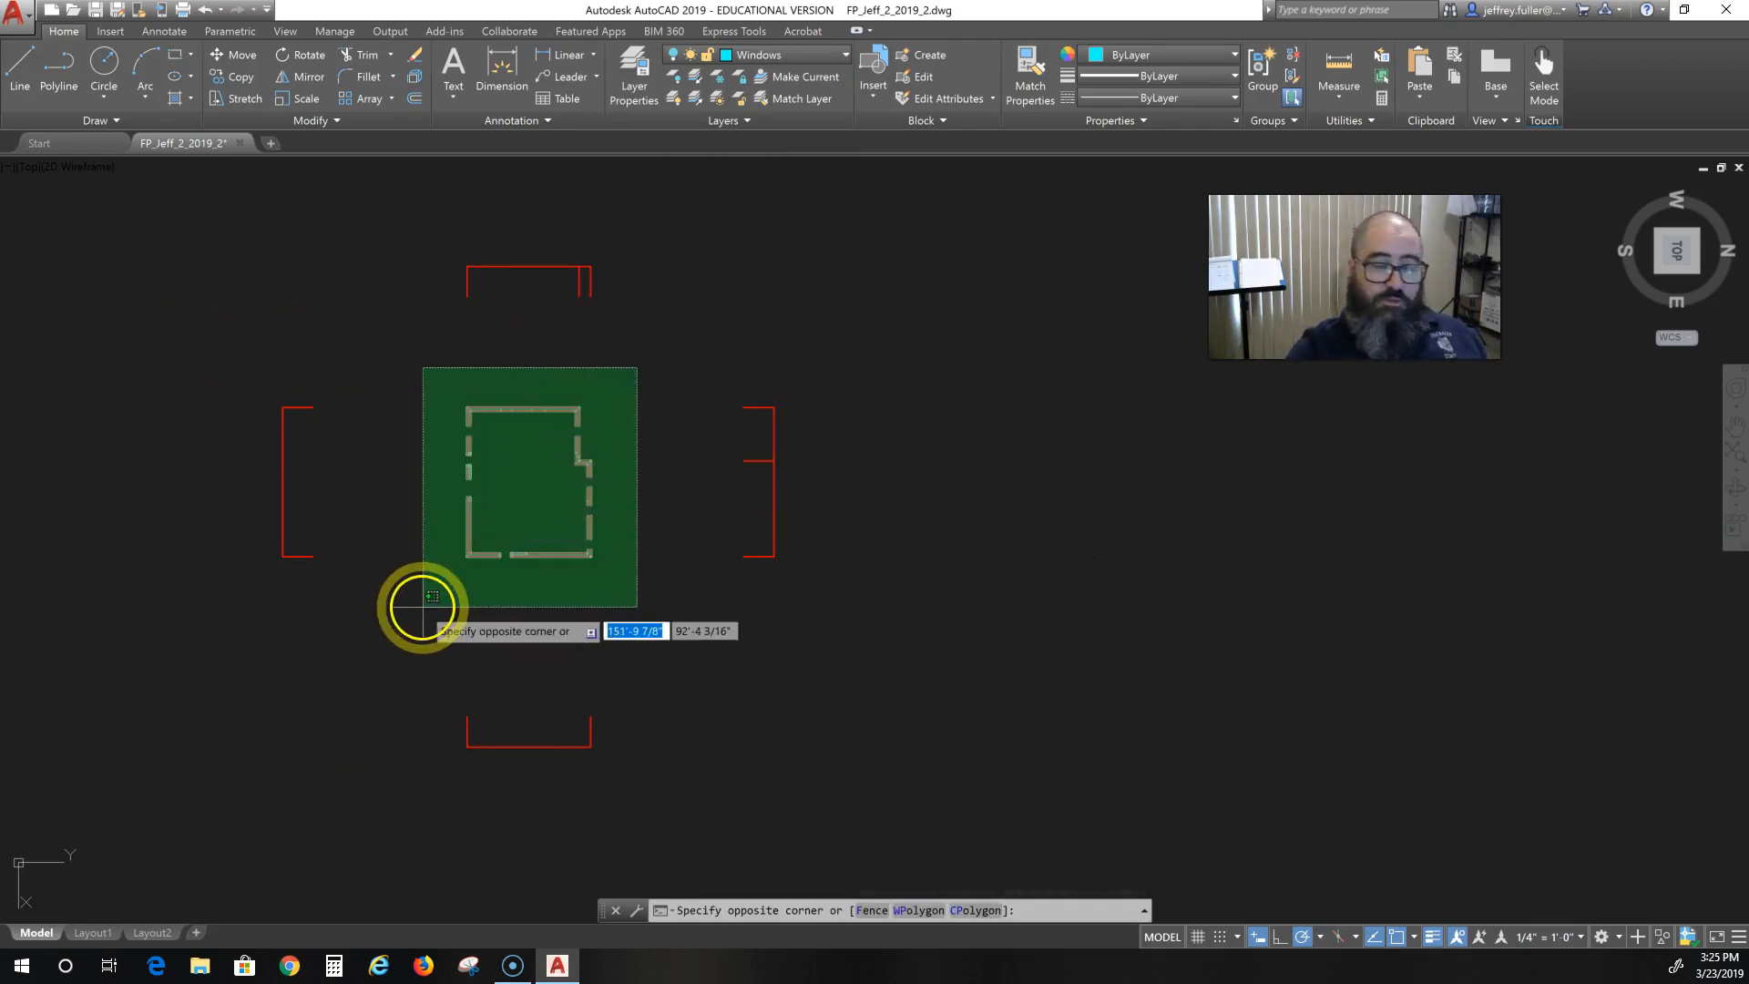
click(419, 609)
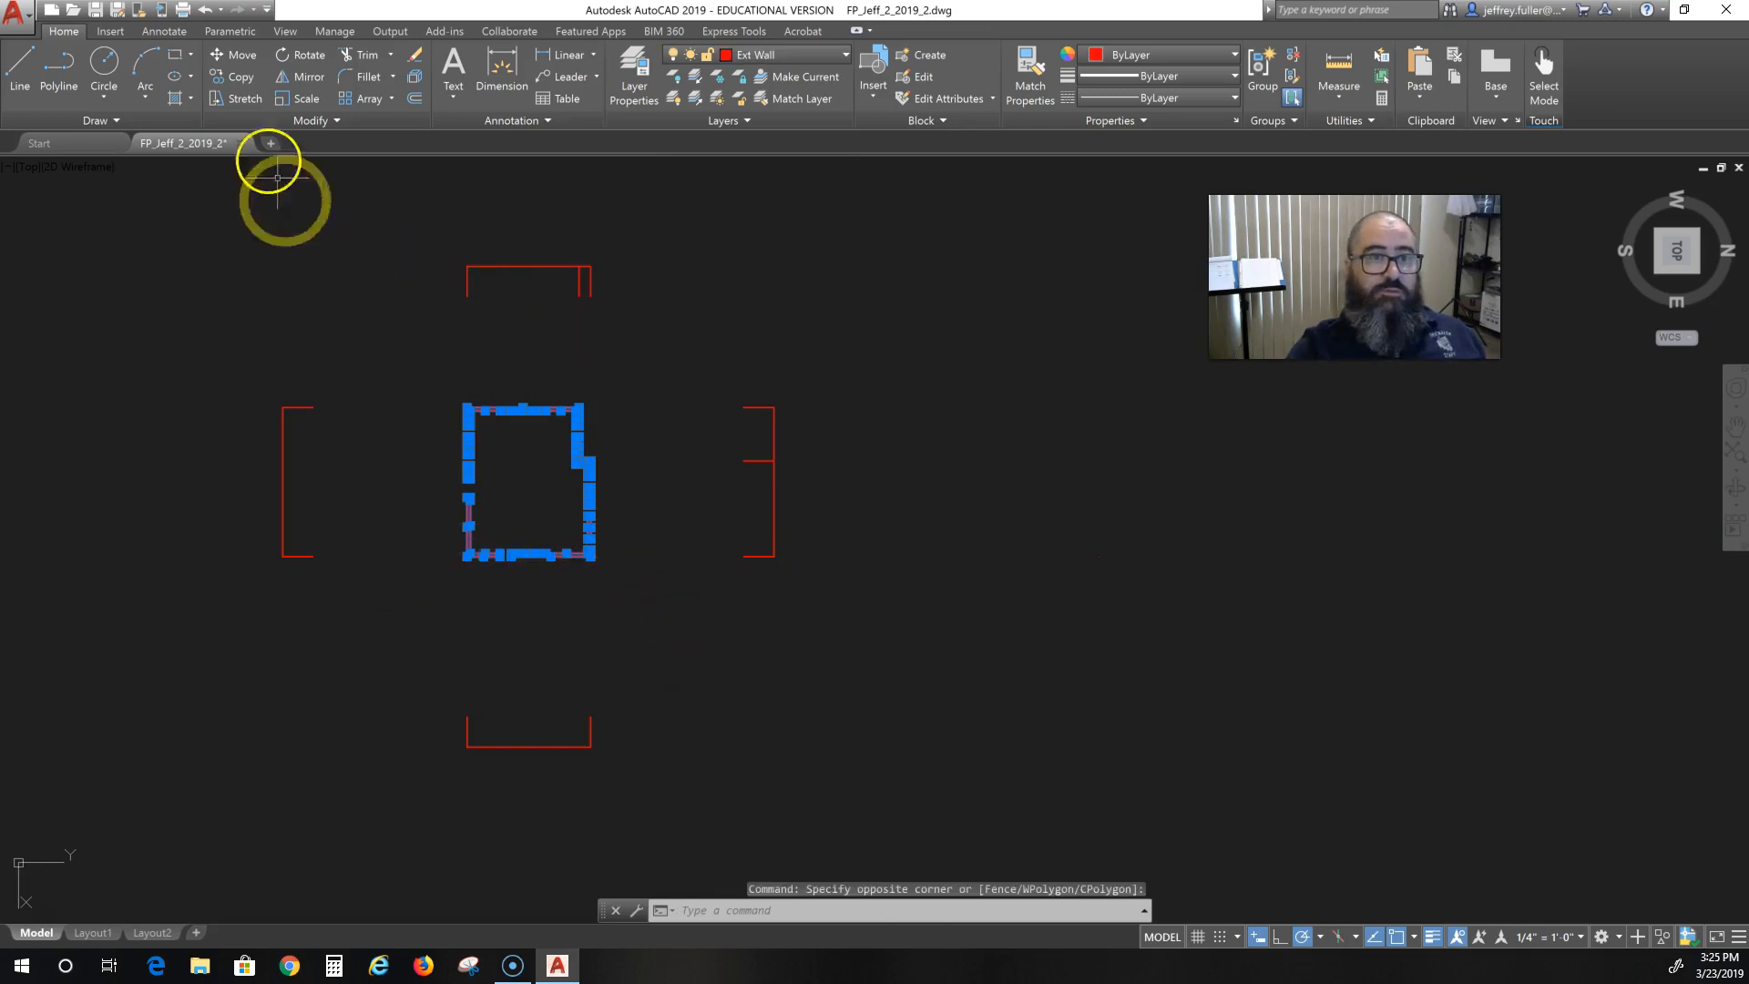
click(240, 78)
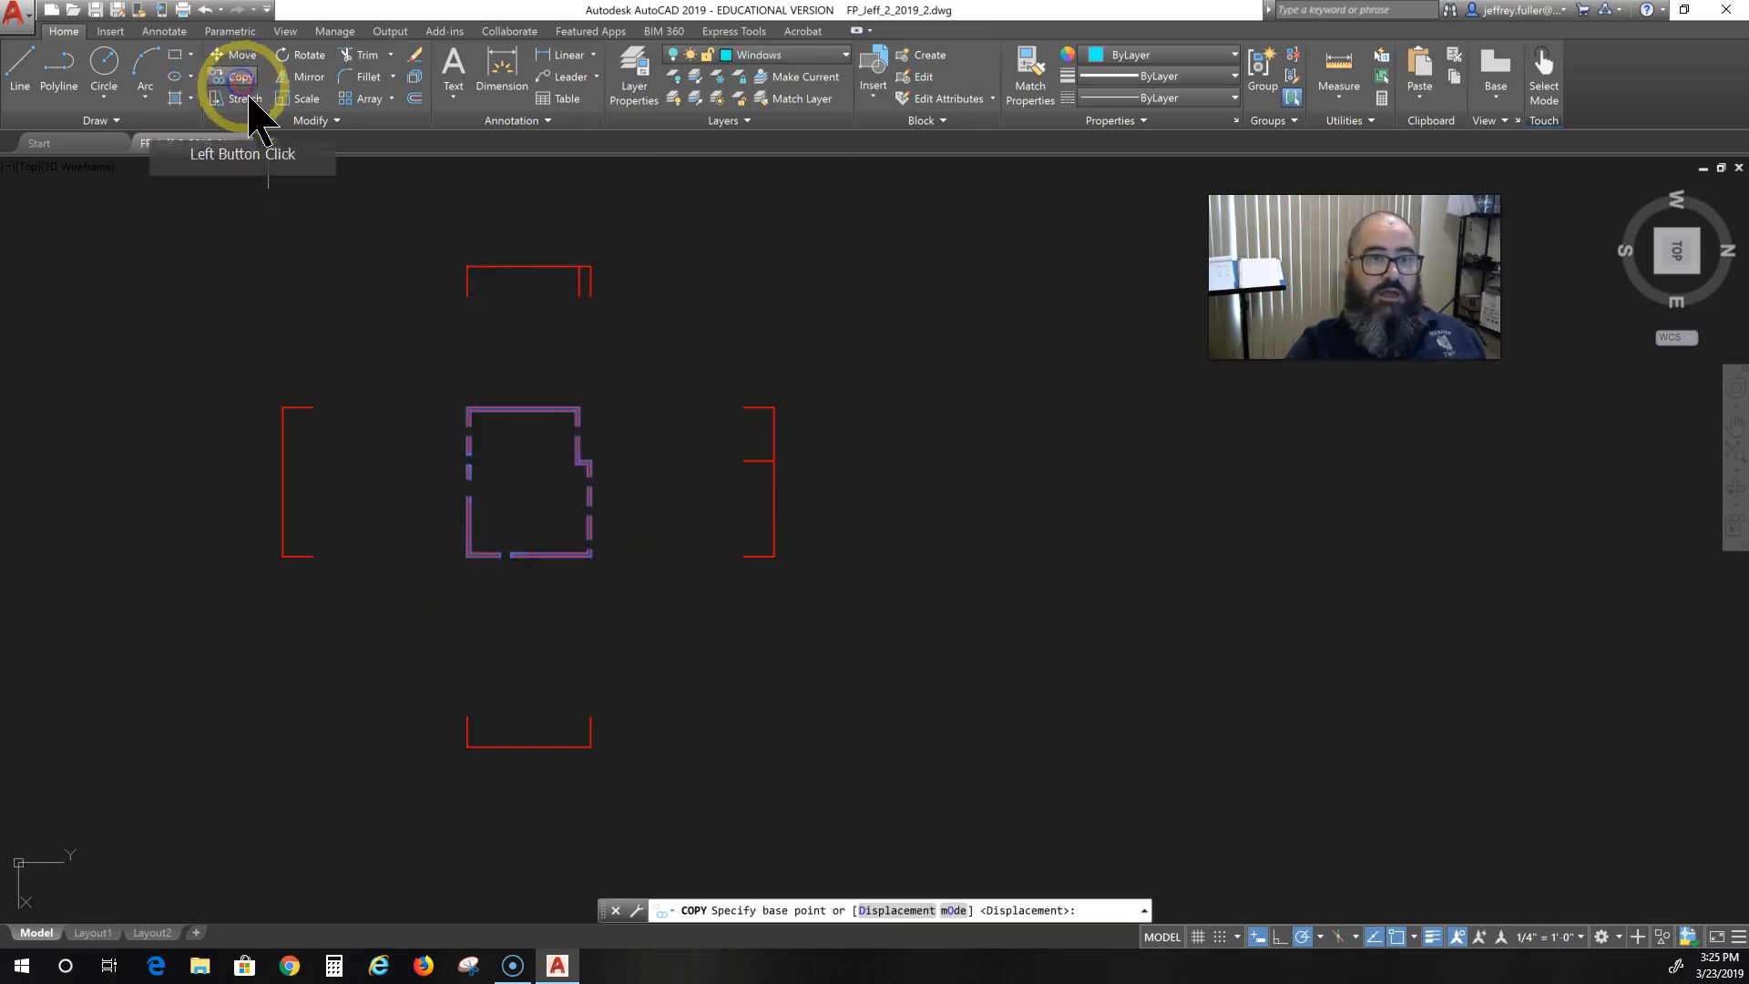
click(527, 481)
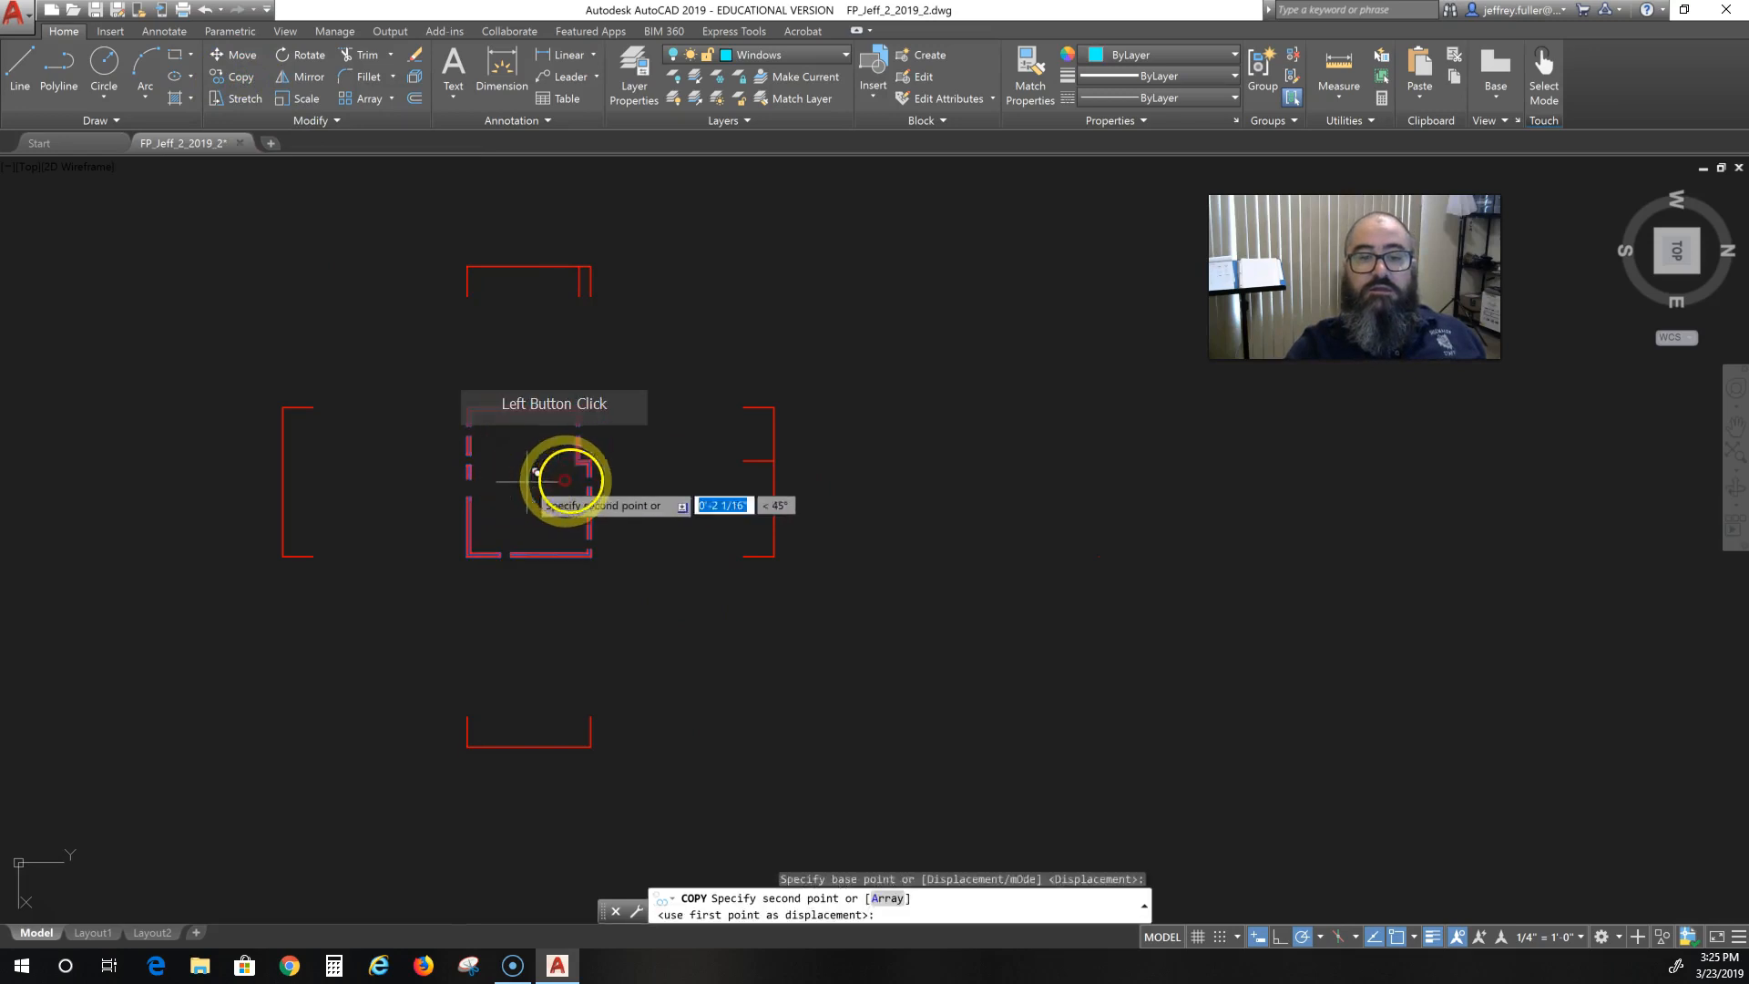
click(1031, 480)
middle_drag(874, 534, 601, 532)
key(Escape)
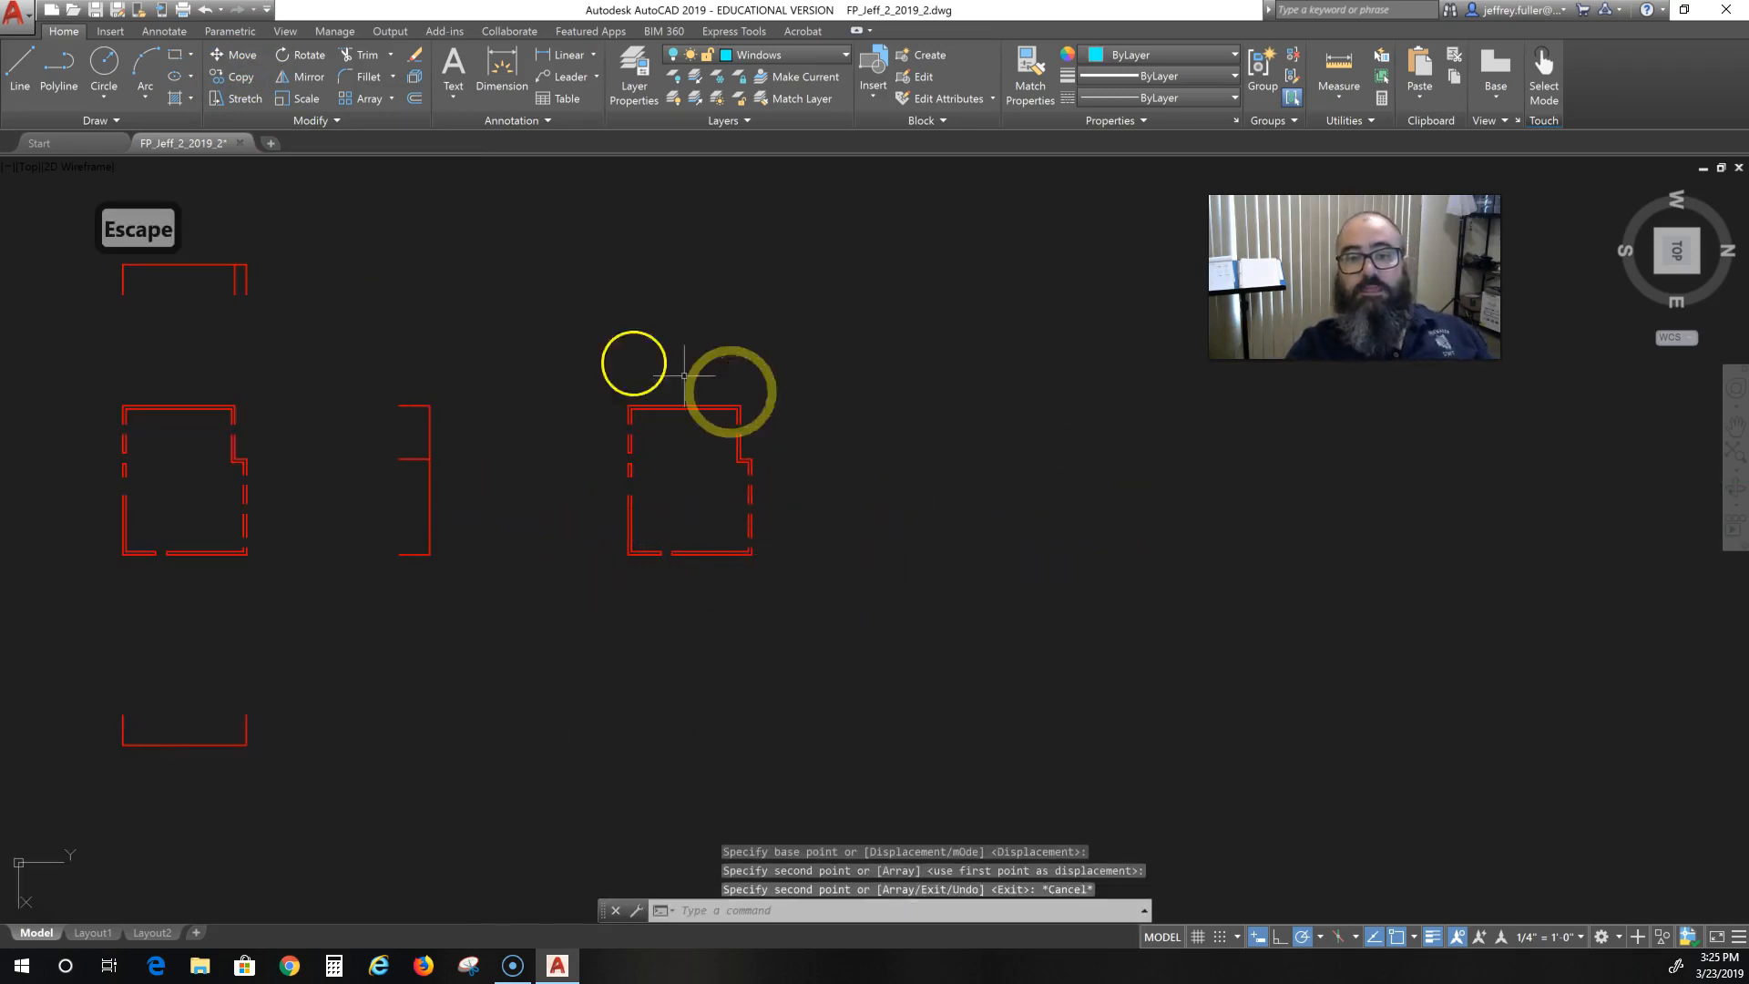
Delete all inner wall lines of the copied exterior walls, including the opening jambs, keeping only the outer wall lines.
scroll(629, 425, up, 6)
mouse_move(692, 457)
middle_down()
mouse_move(578, 328)
mouse_move(588, 361)
middle_up()
key(Escape)
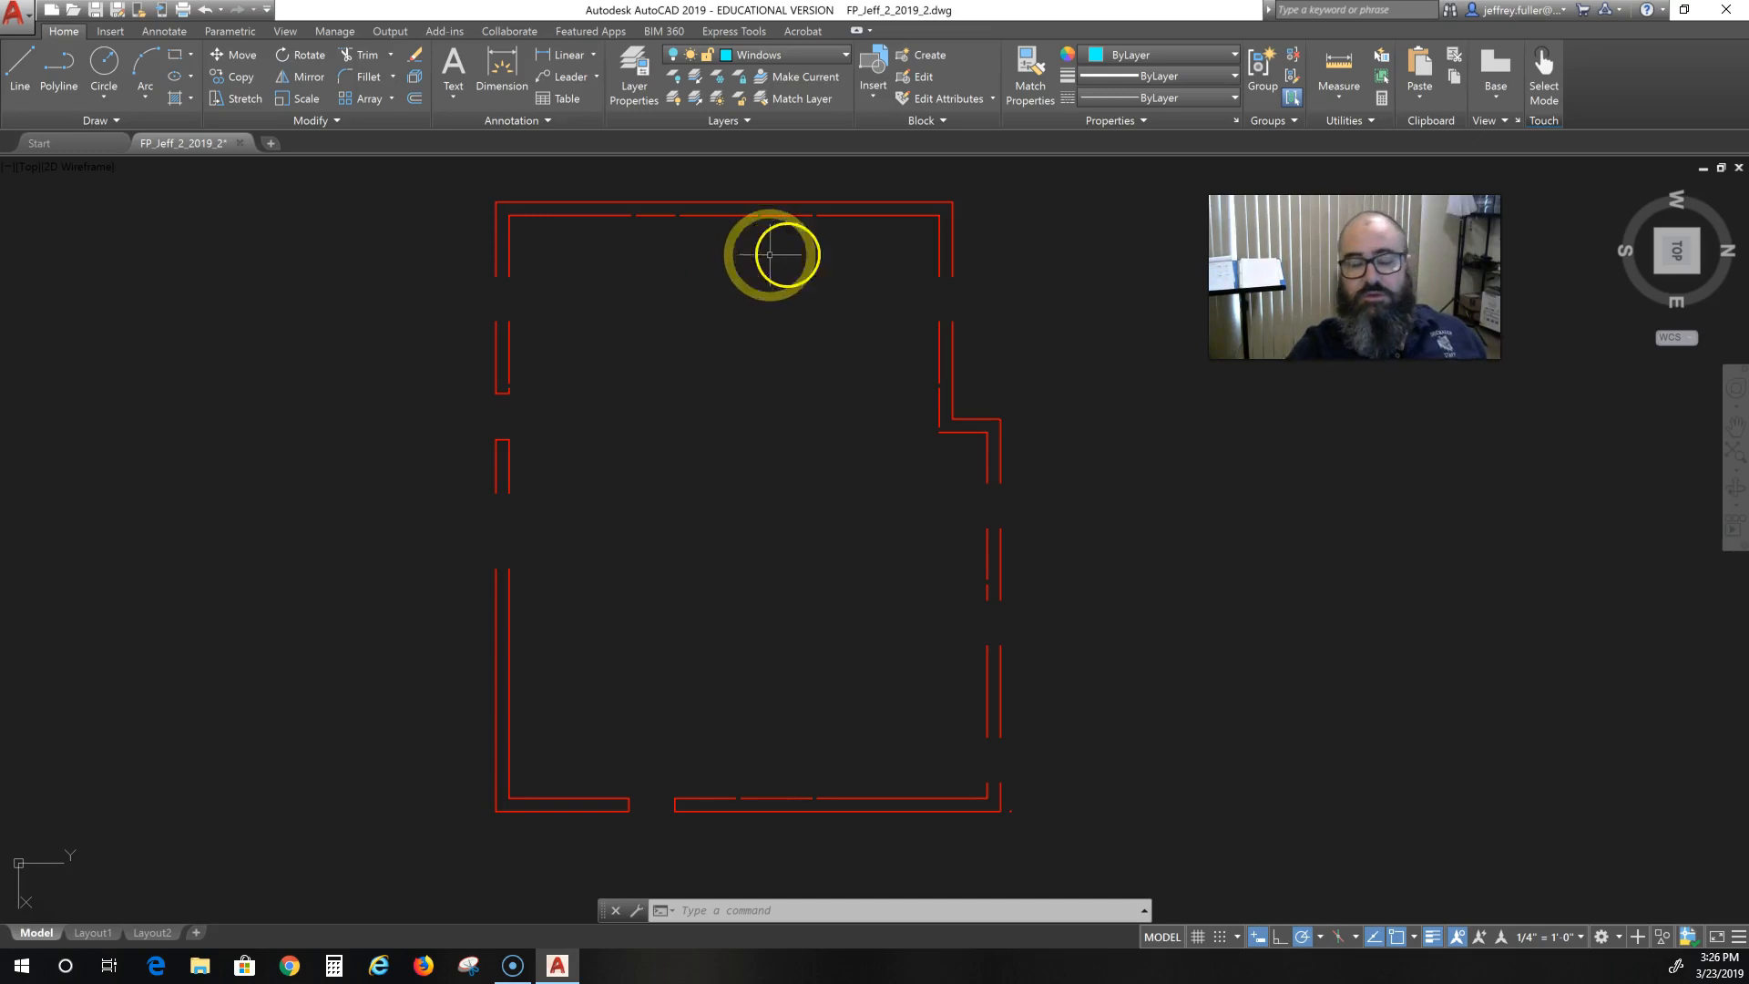
click(943, 207)
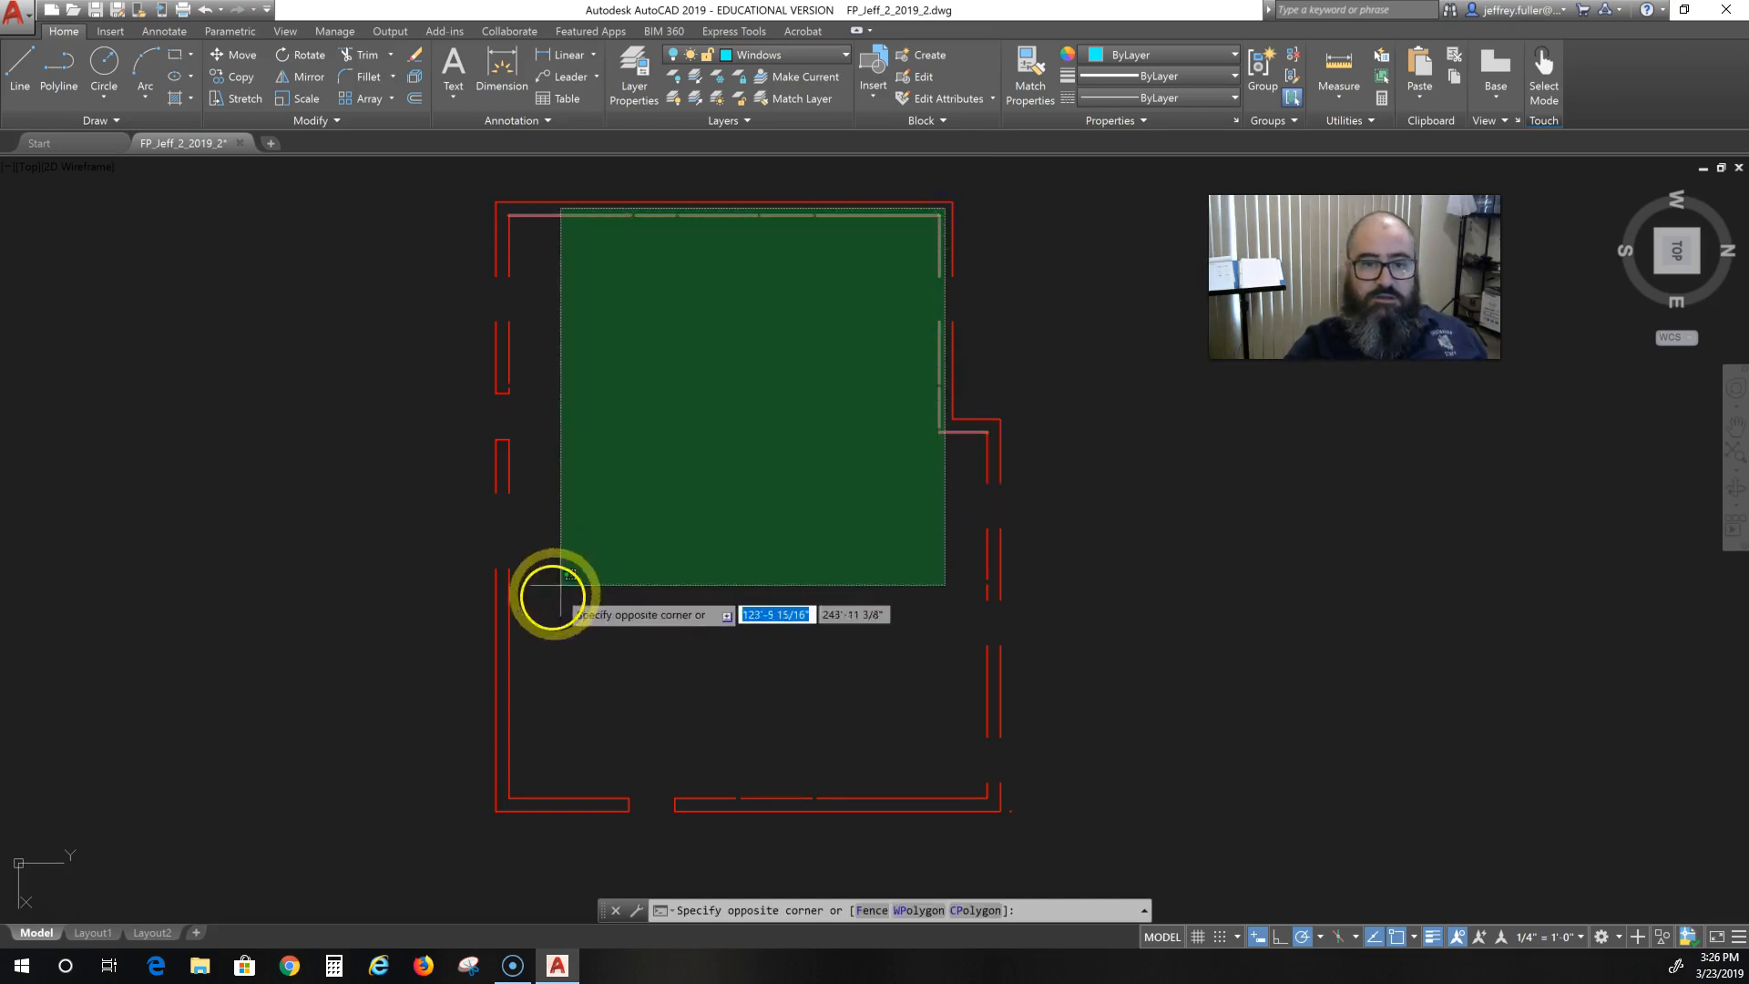
click(504, 806)
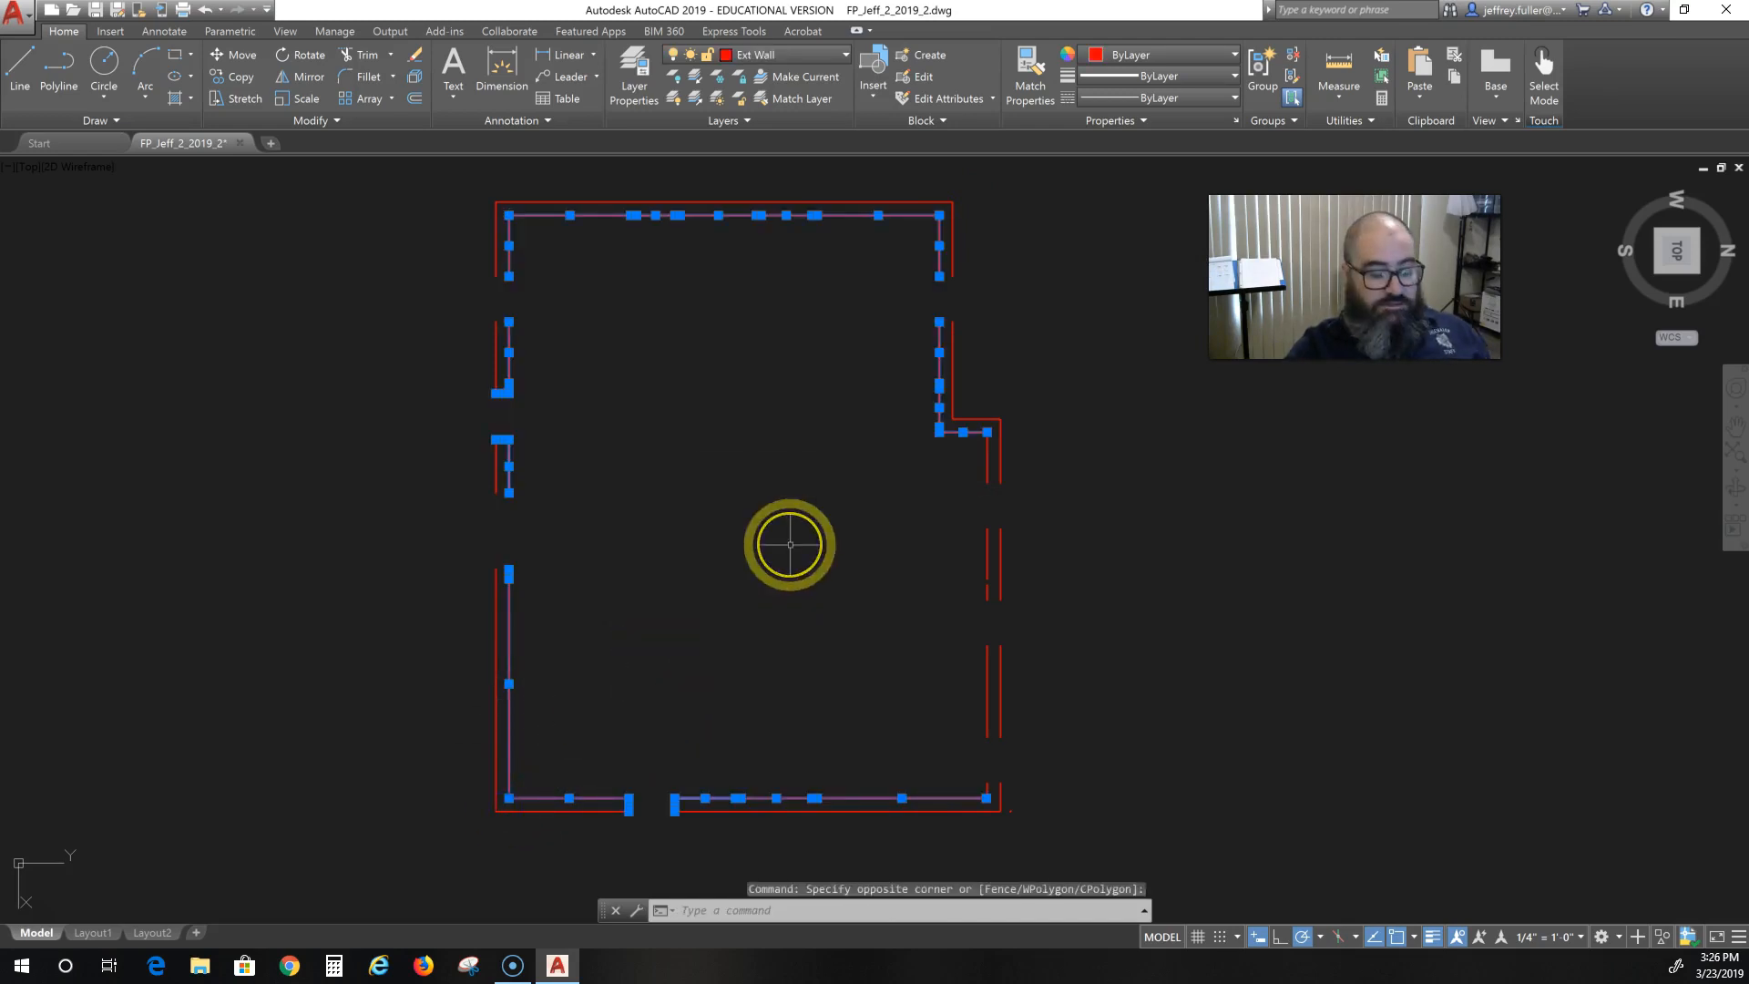
key(Delete)
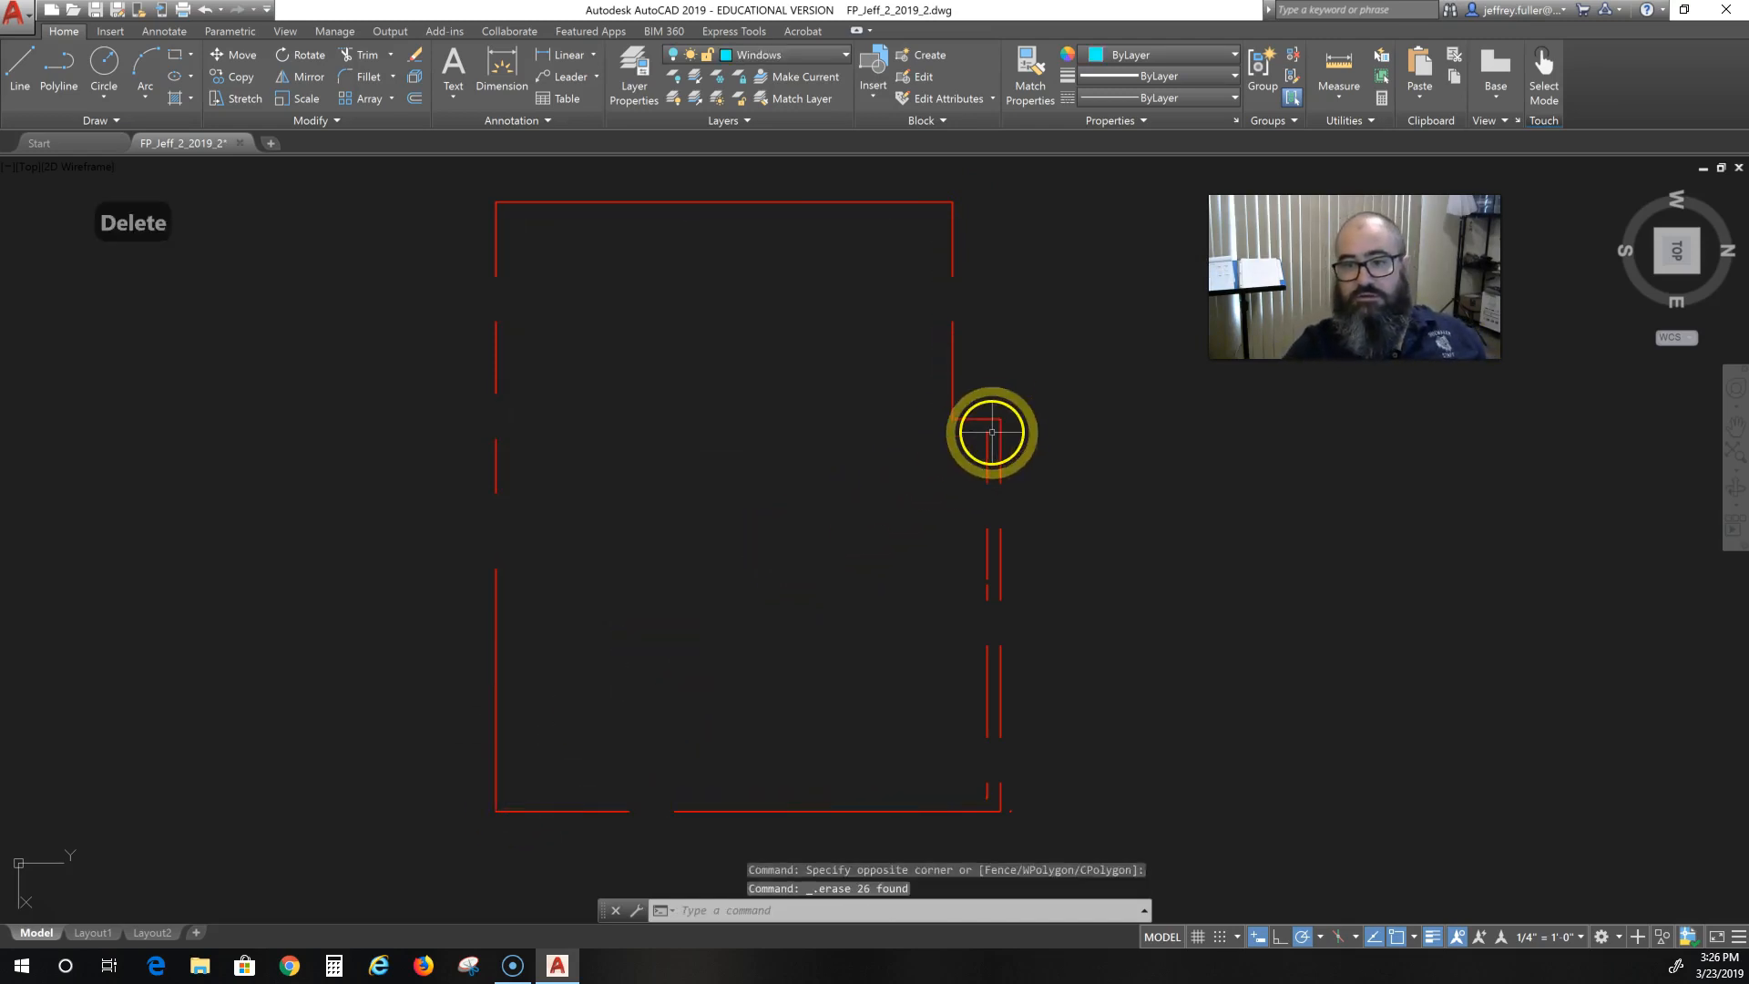
click(994, 429)
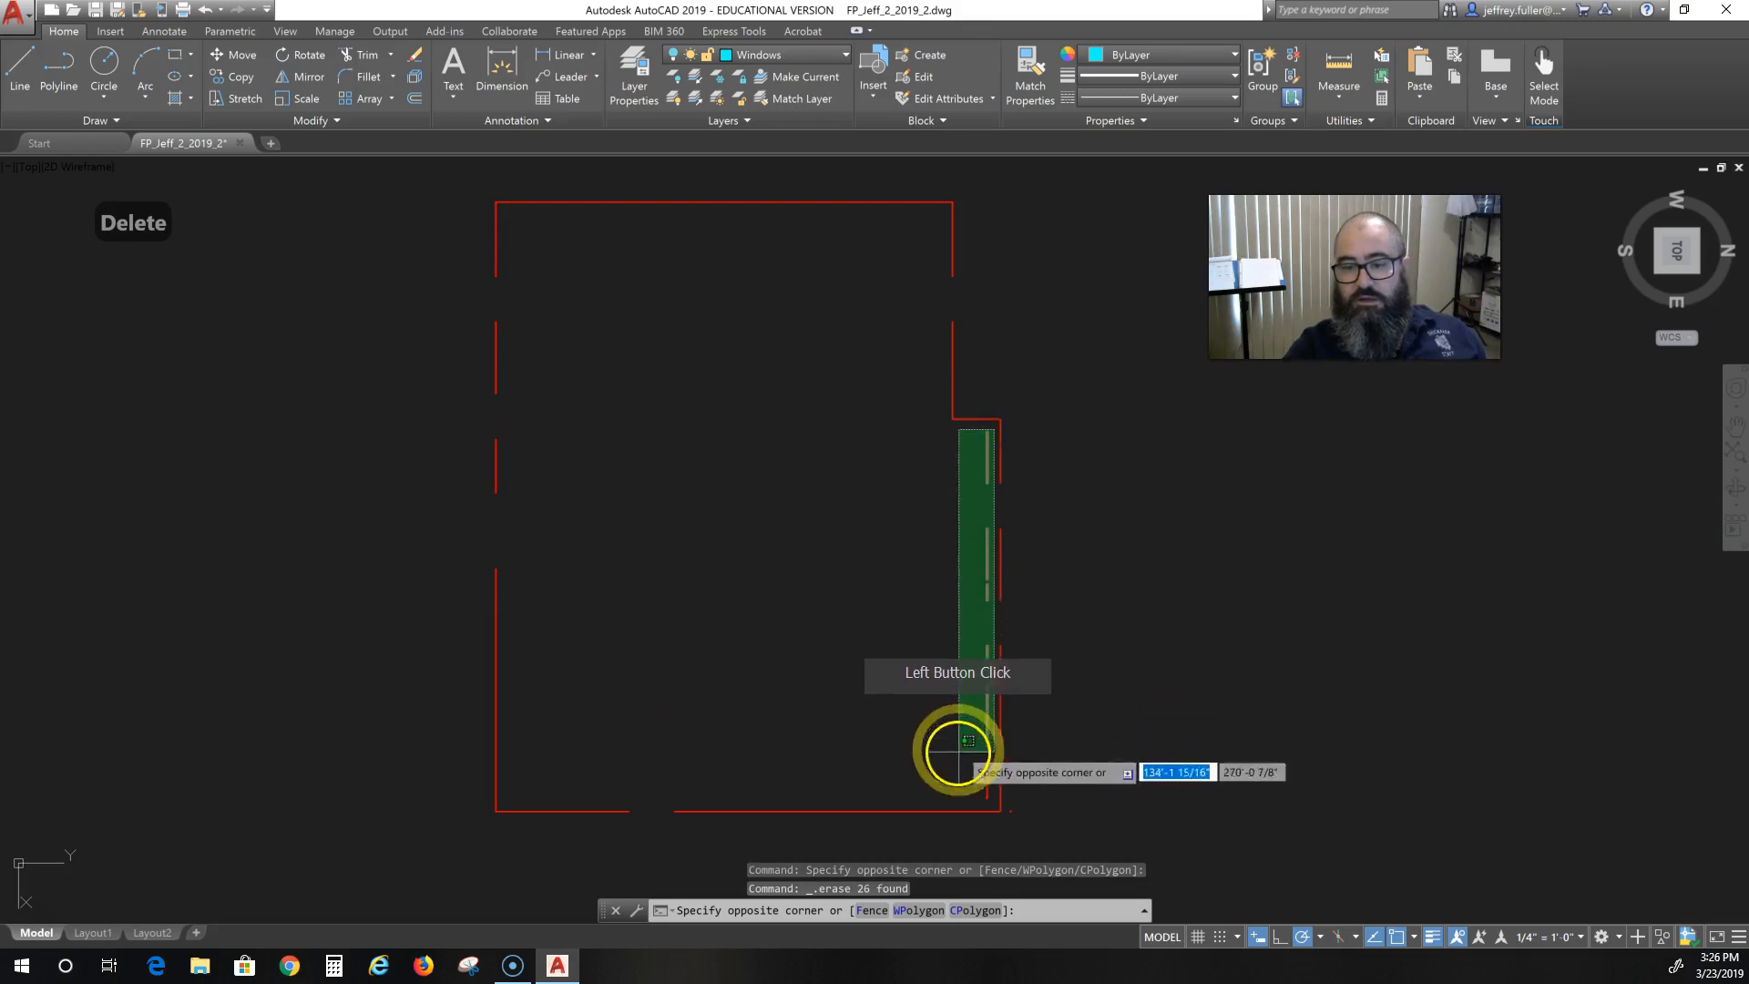
click(954, 804)
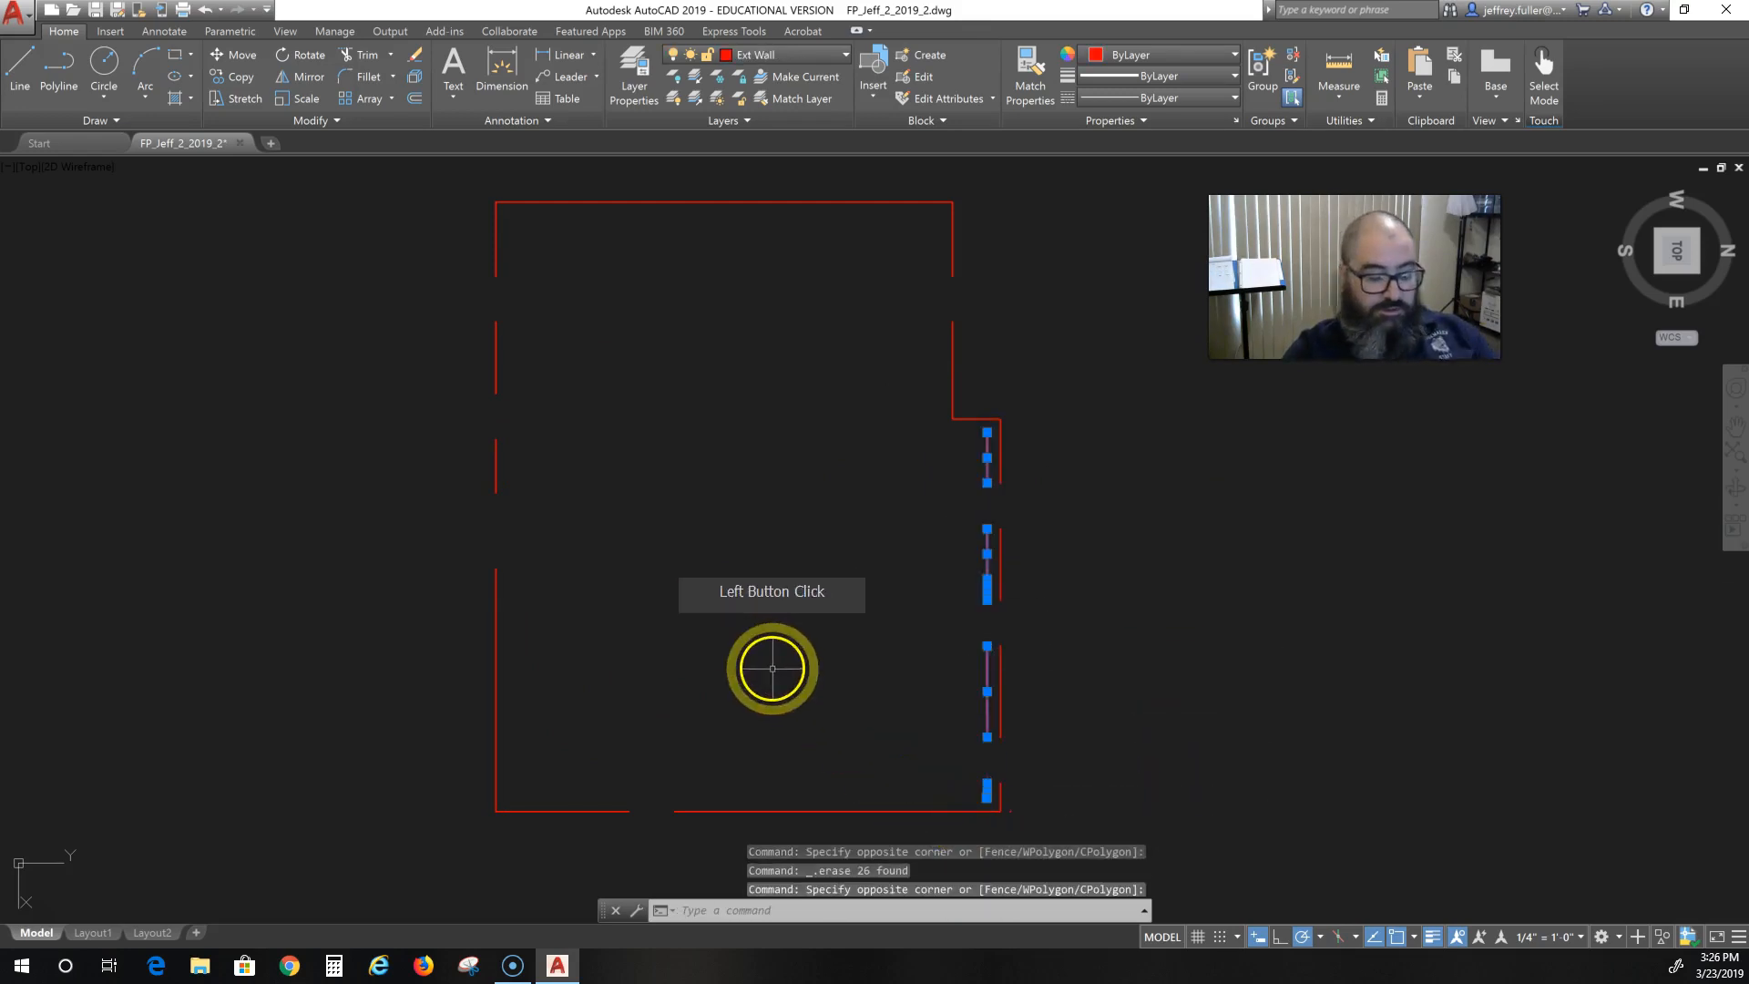
key(Delete)
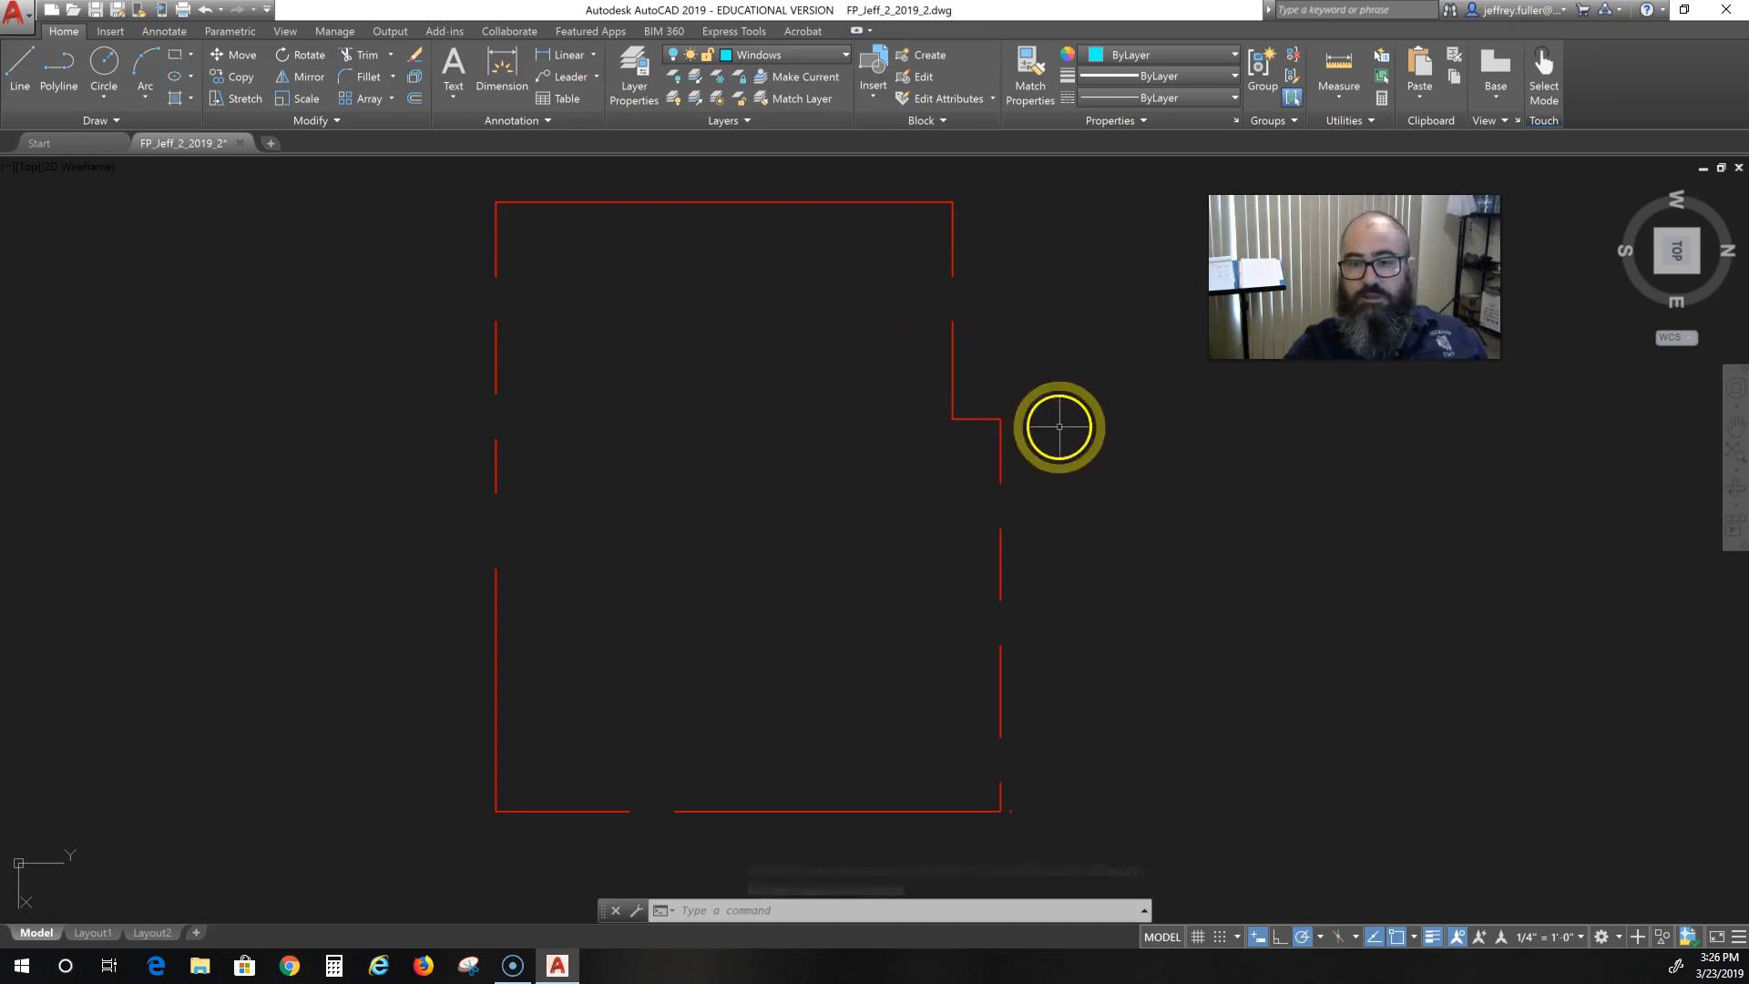
Delete the isolated outer wall segments between the openings on the left and right sides of the copied plan.
click(952, 363)
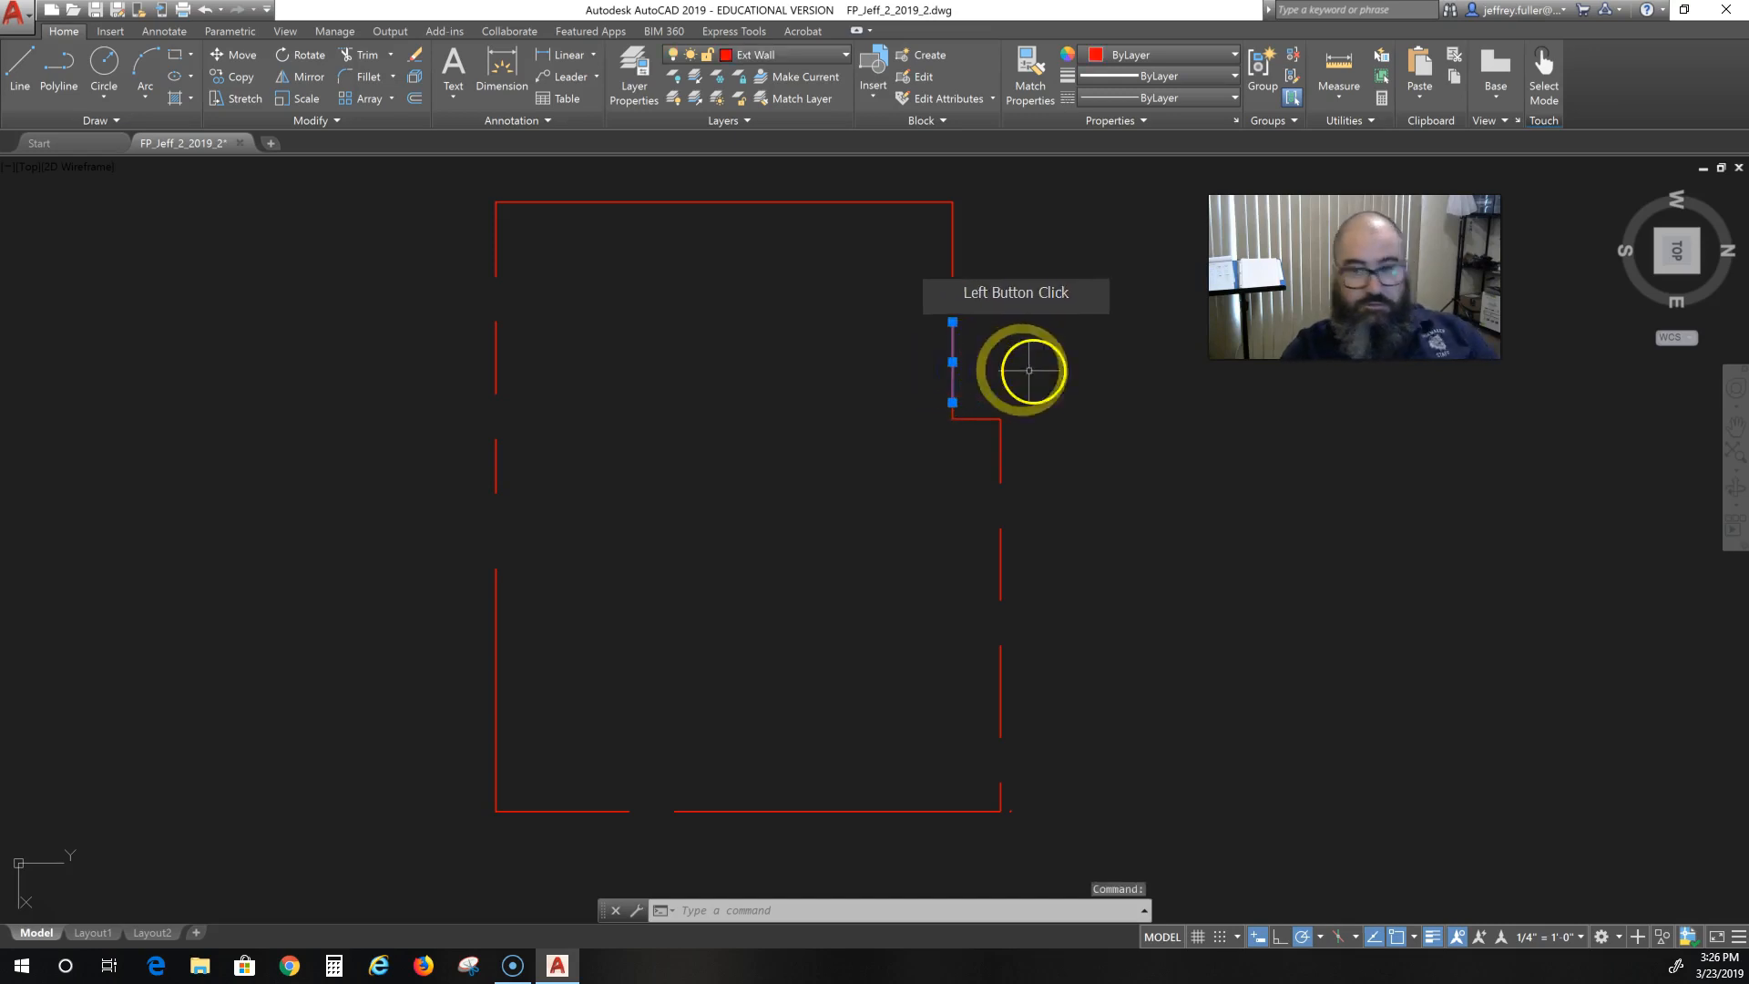
key(BackSpace)
key(Delete)
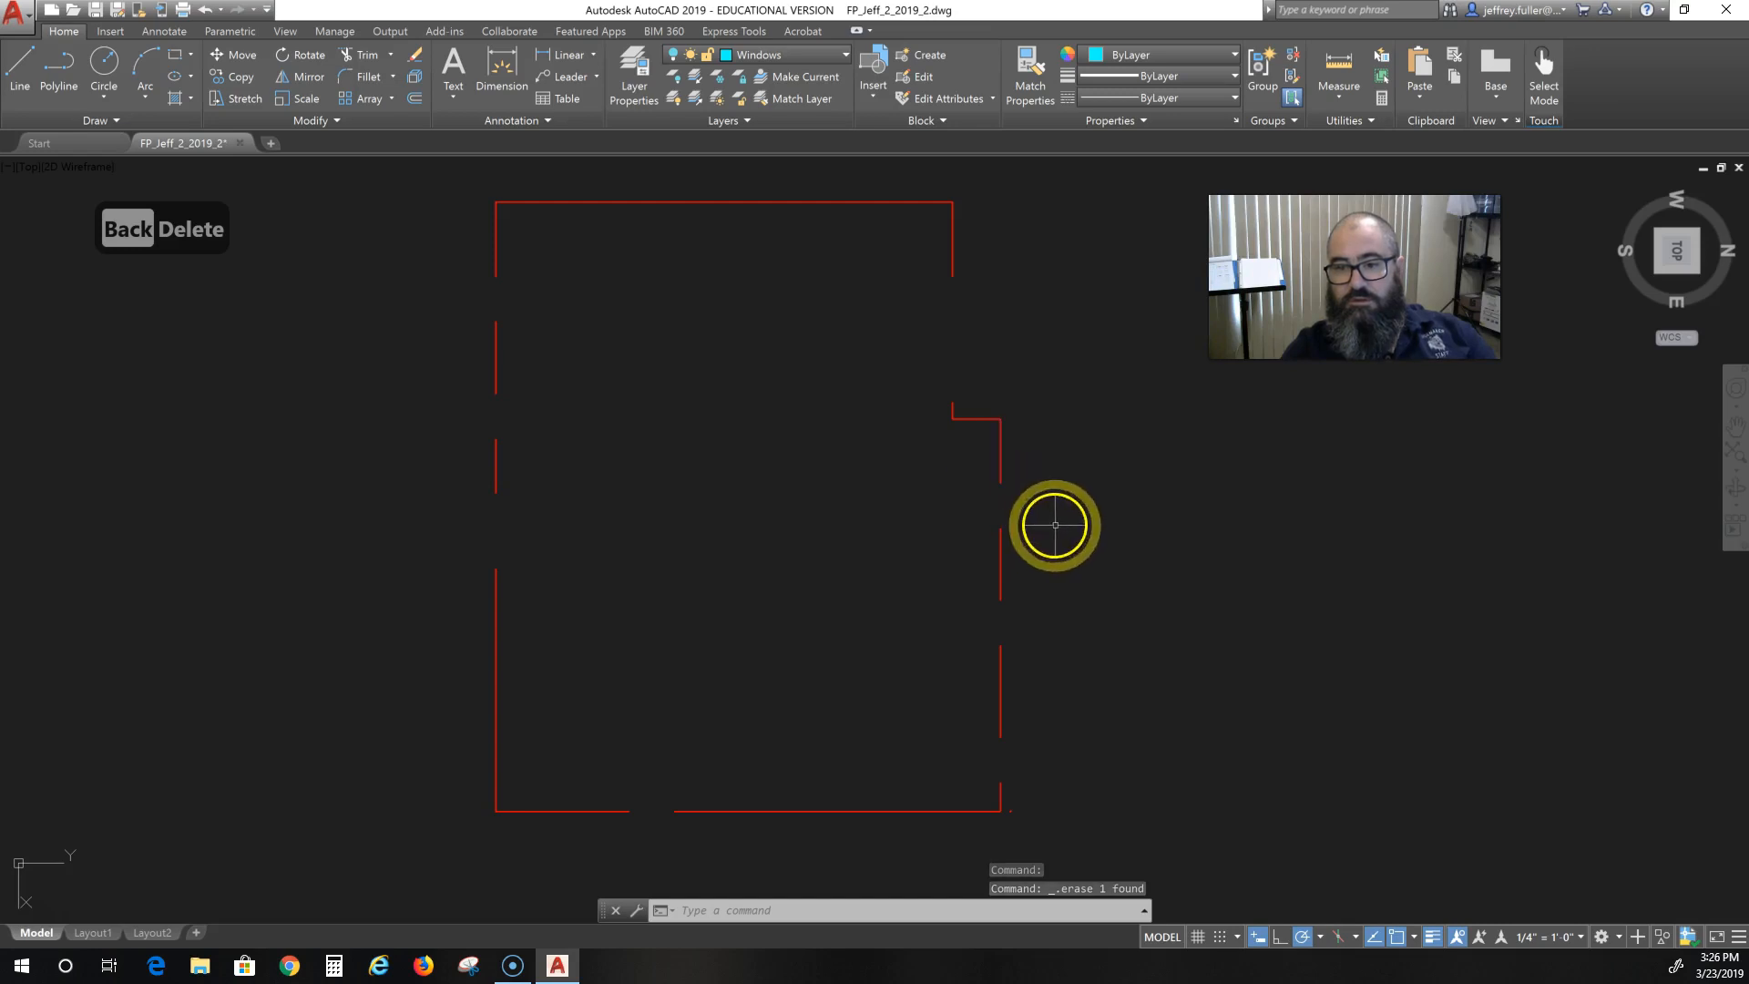
click(1054, 527)
click(919, 733)
key(Delete)
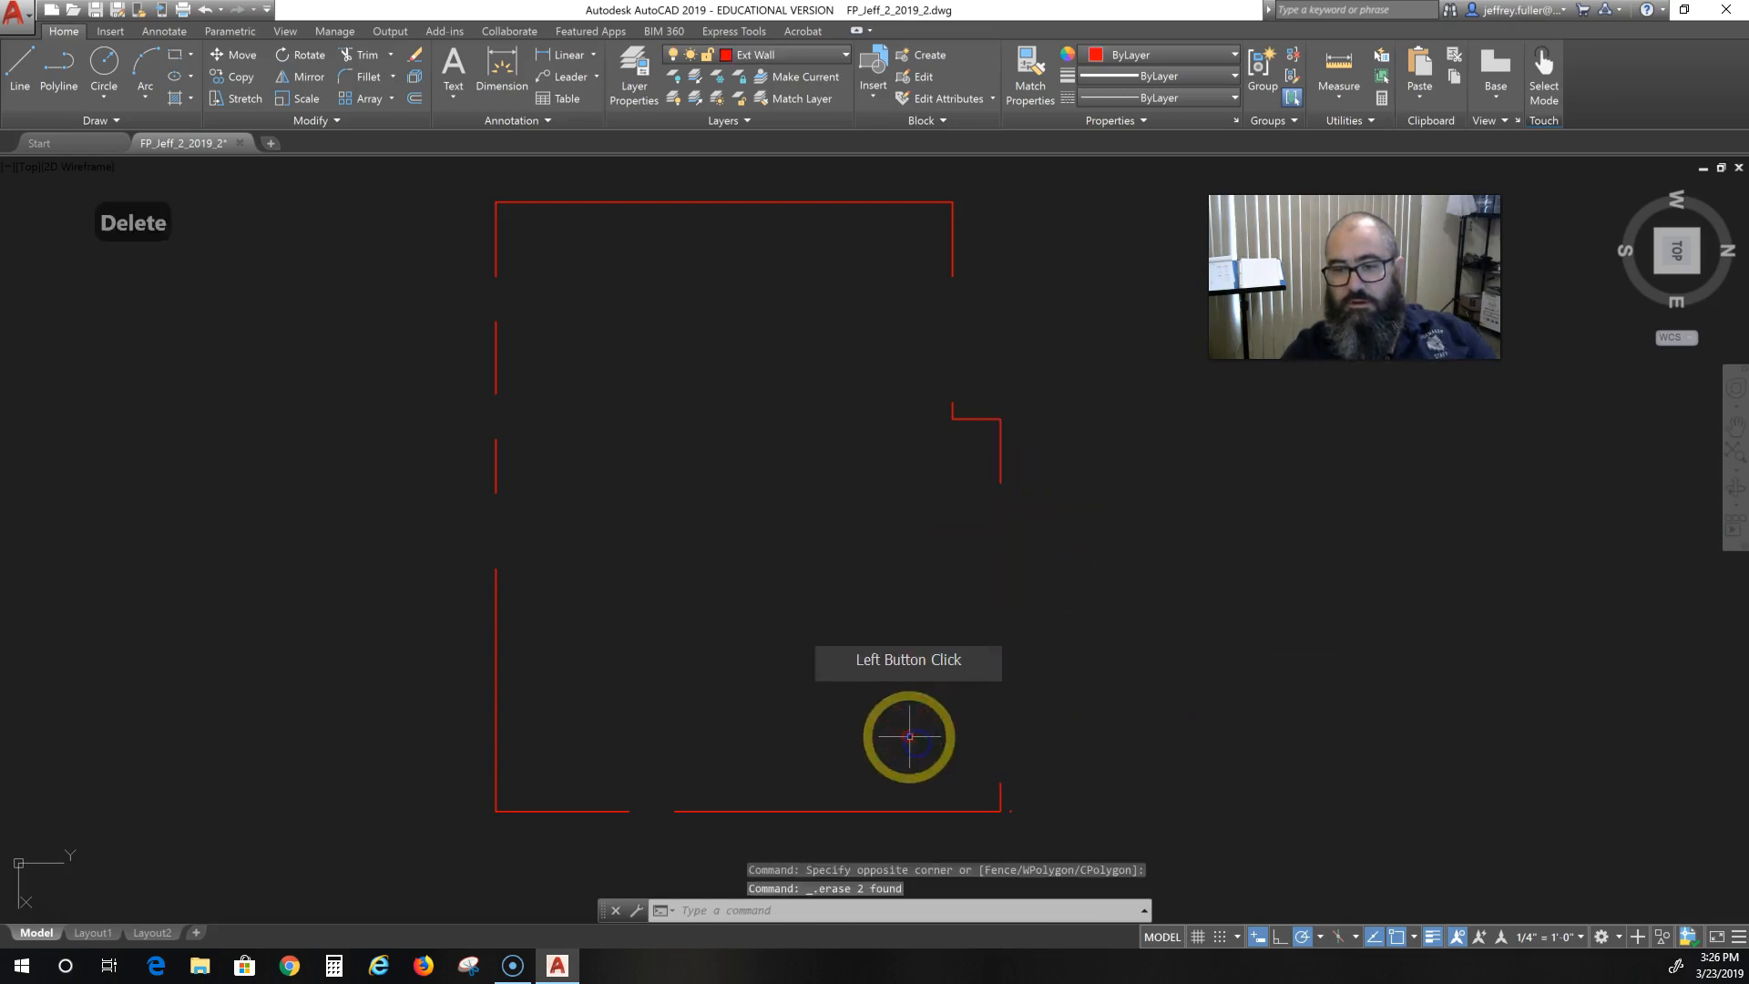
click(582, 296)
click(474, 474)
key(Delete)
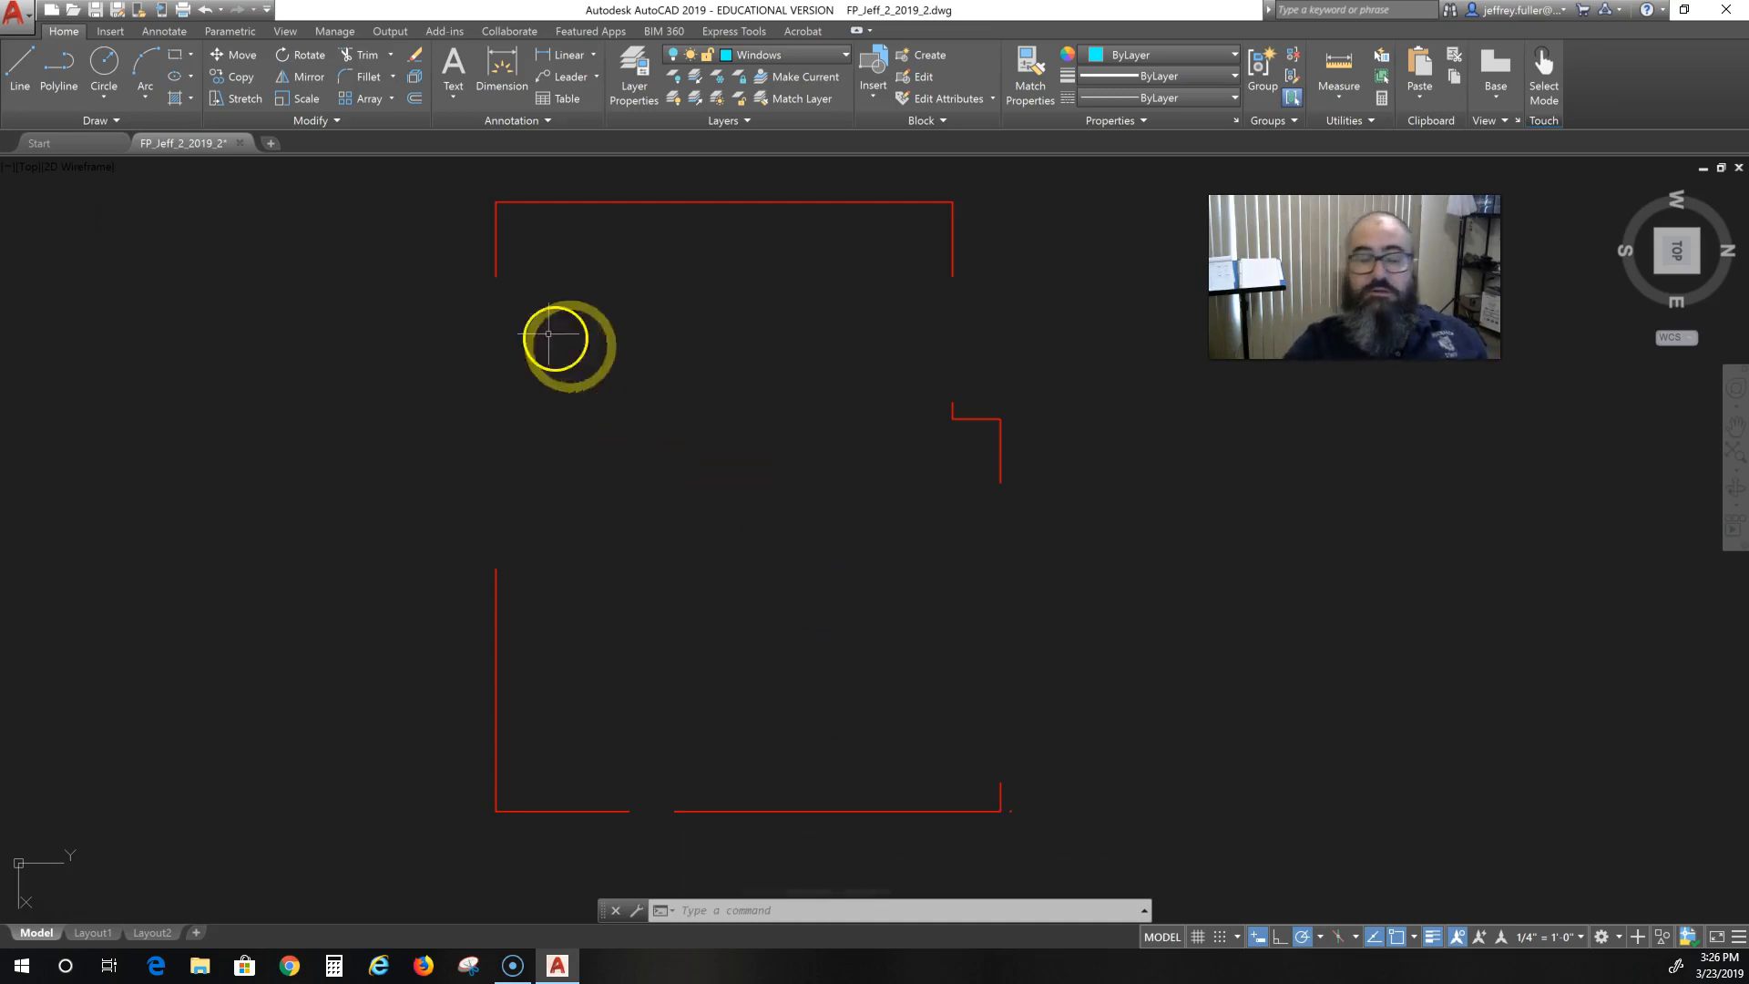
Use Fillet to close the gaps in the left and bottom outer walls so each runs continuously between its corners.
click(366, 77)
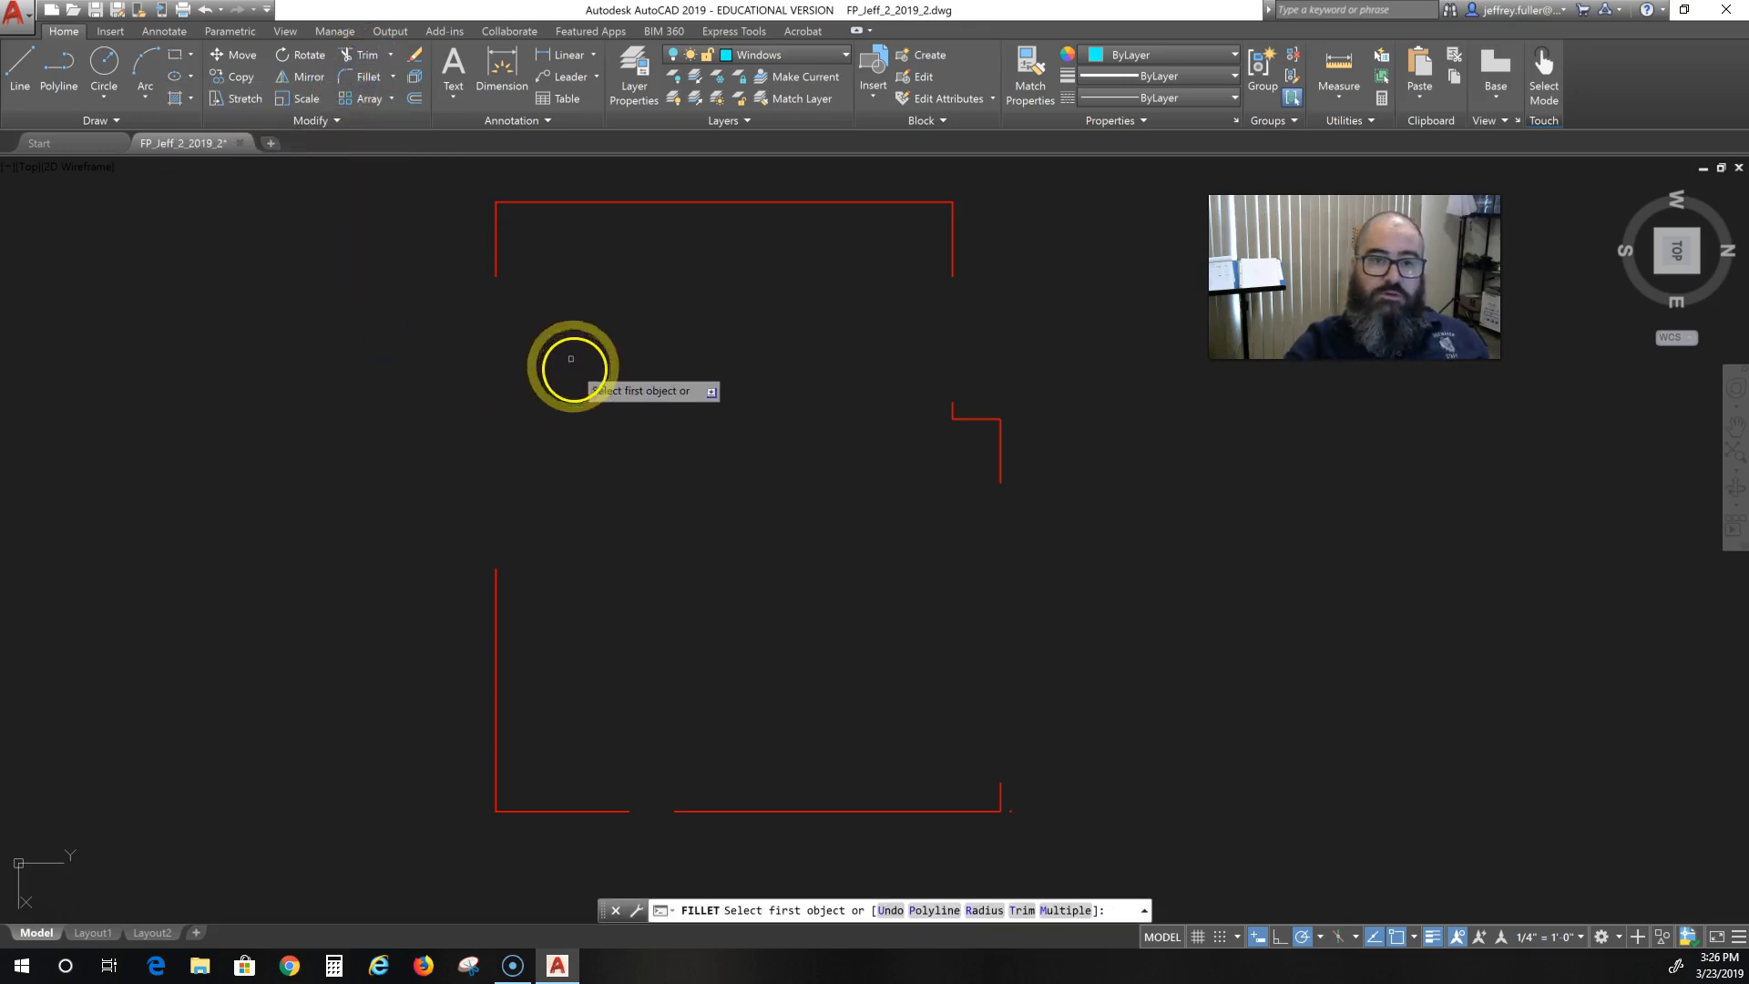
click(563, 201)
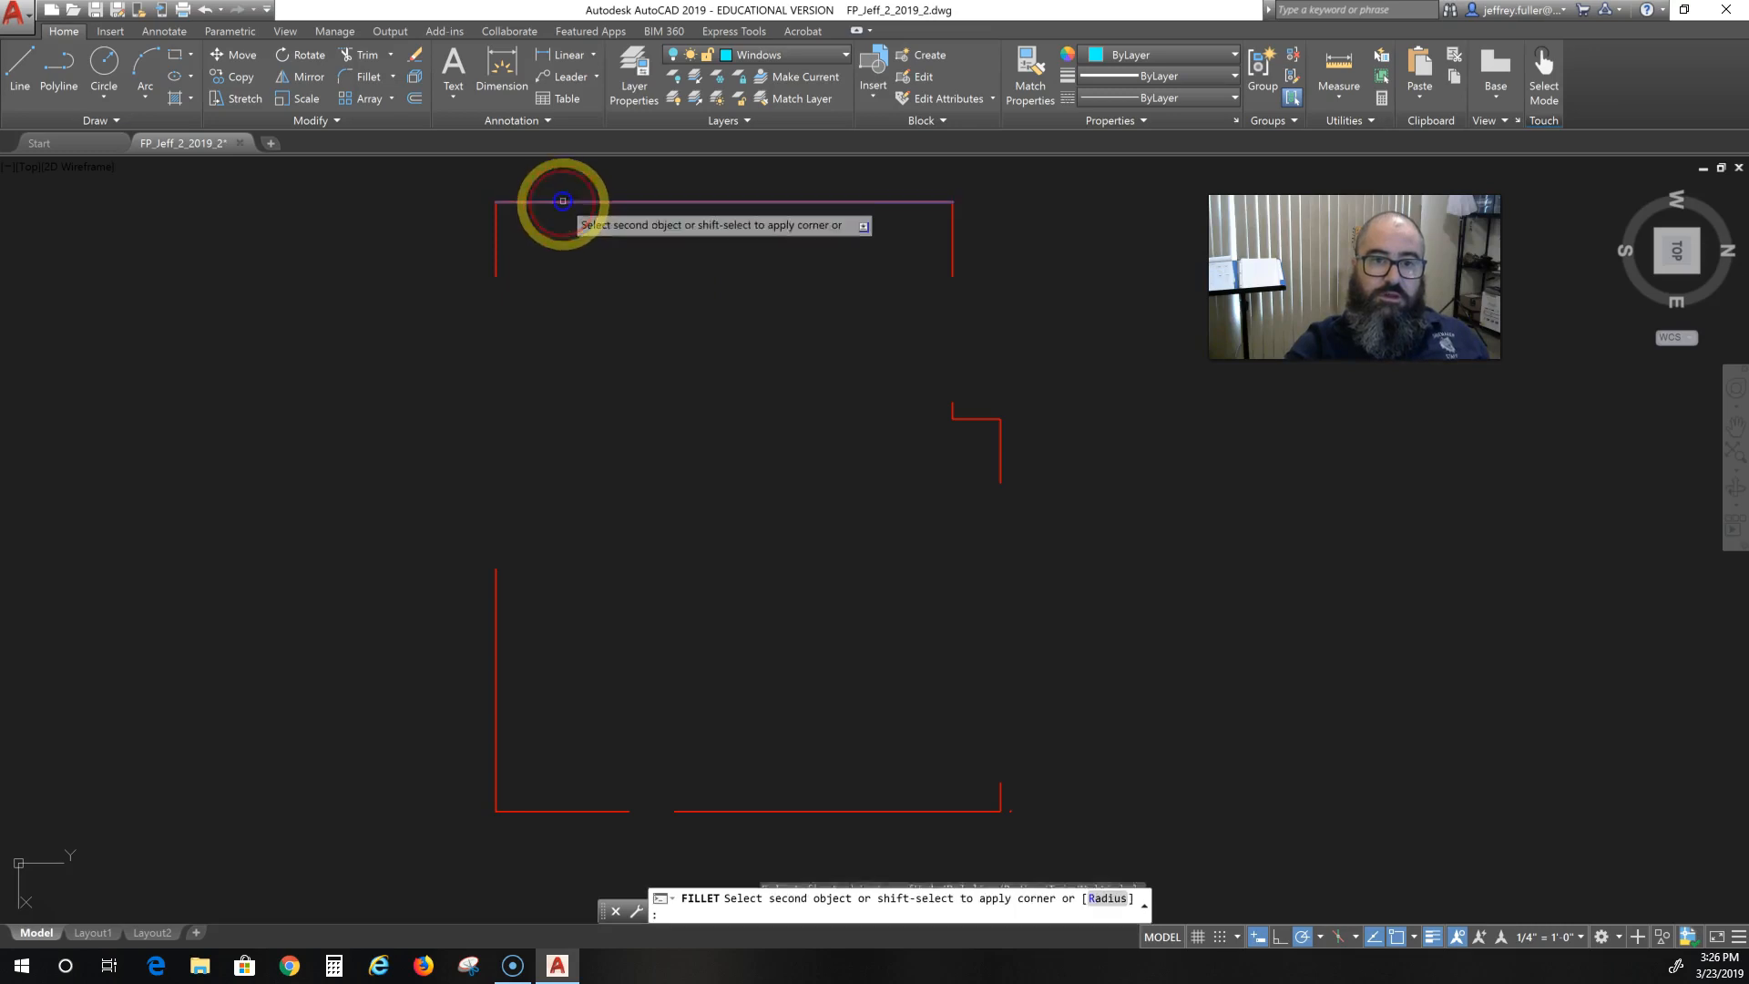
click(496, 564)
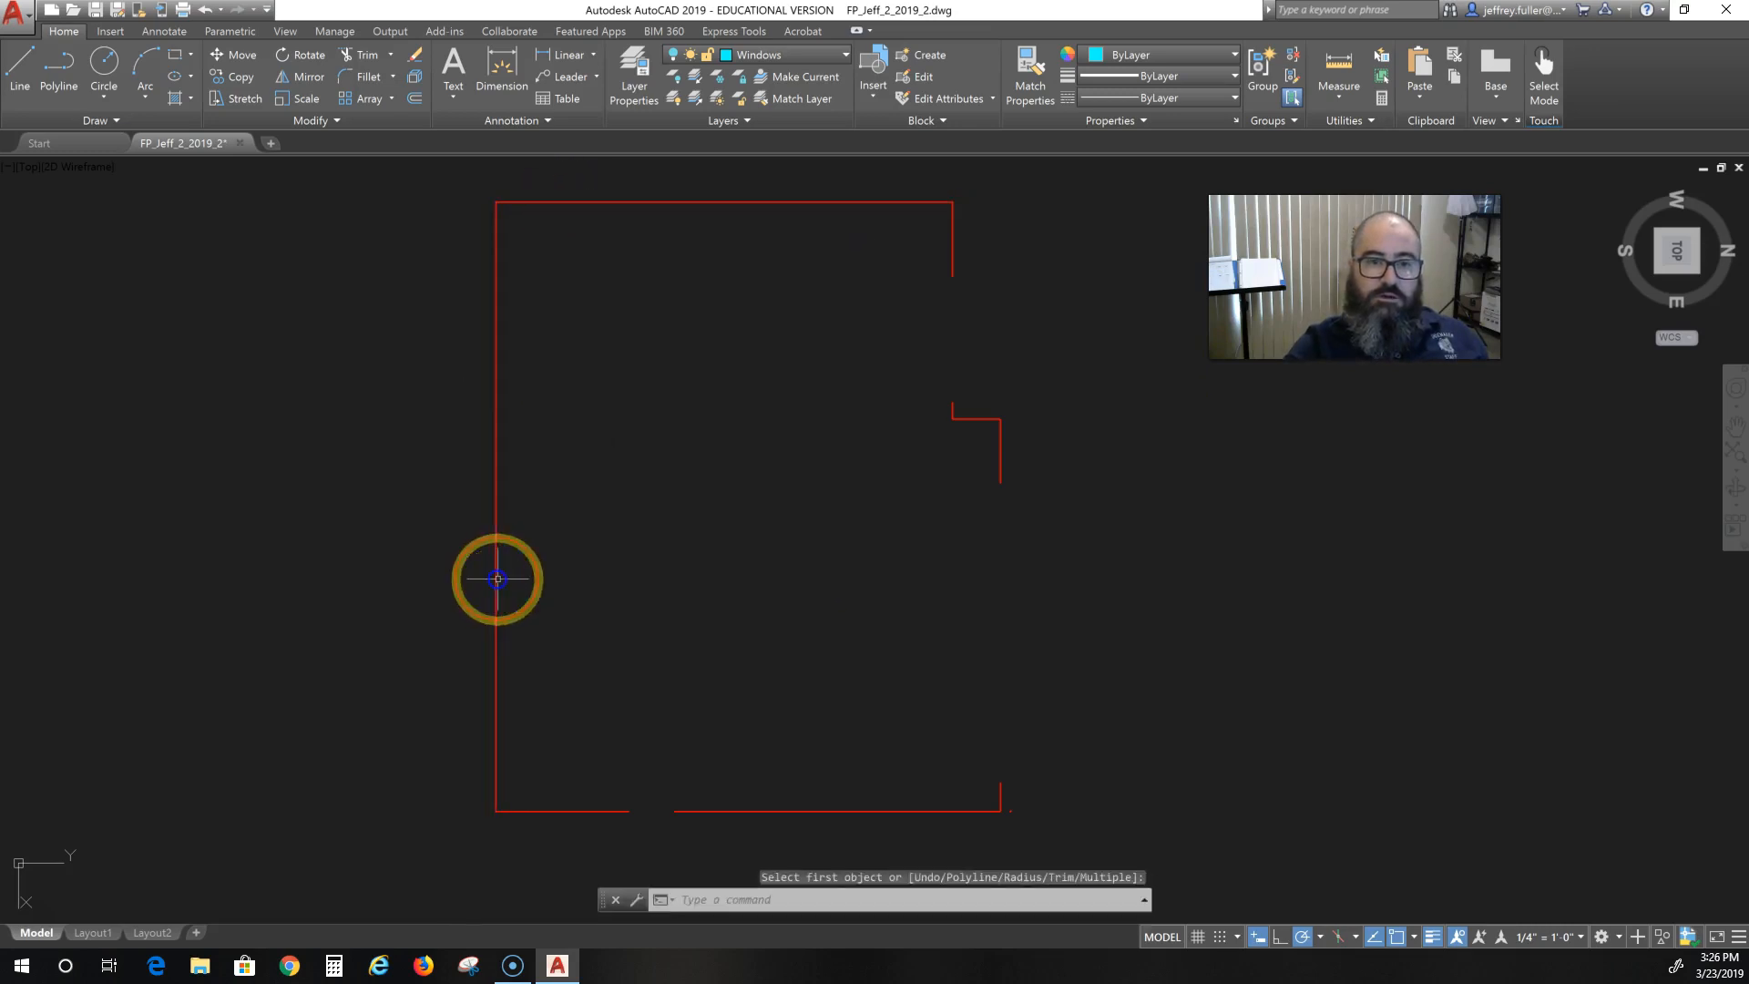
click(499, 645)
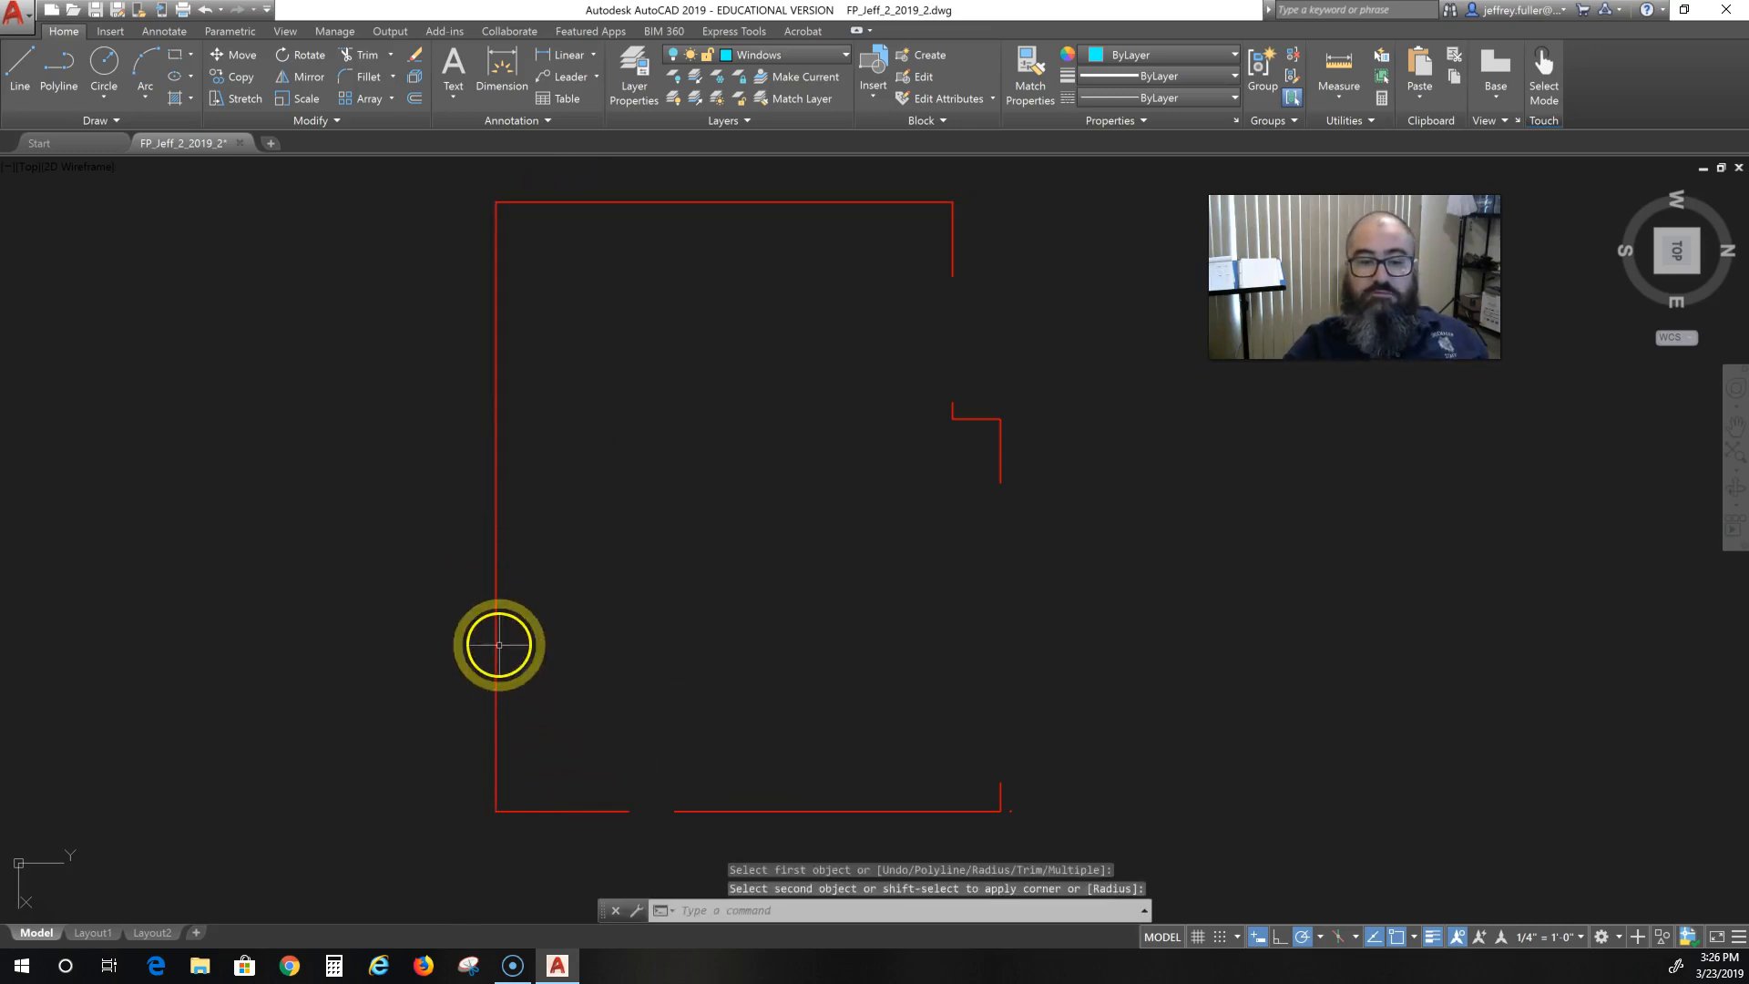
key(Return)
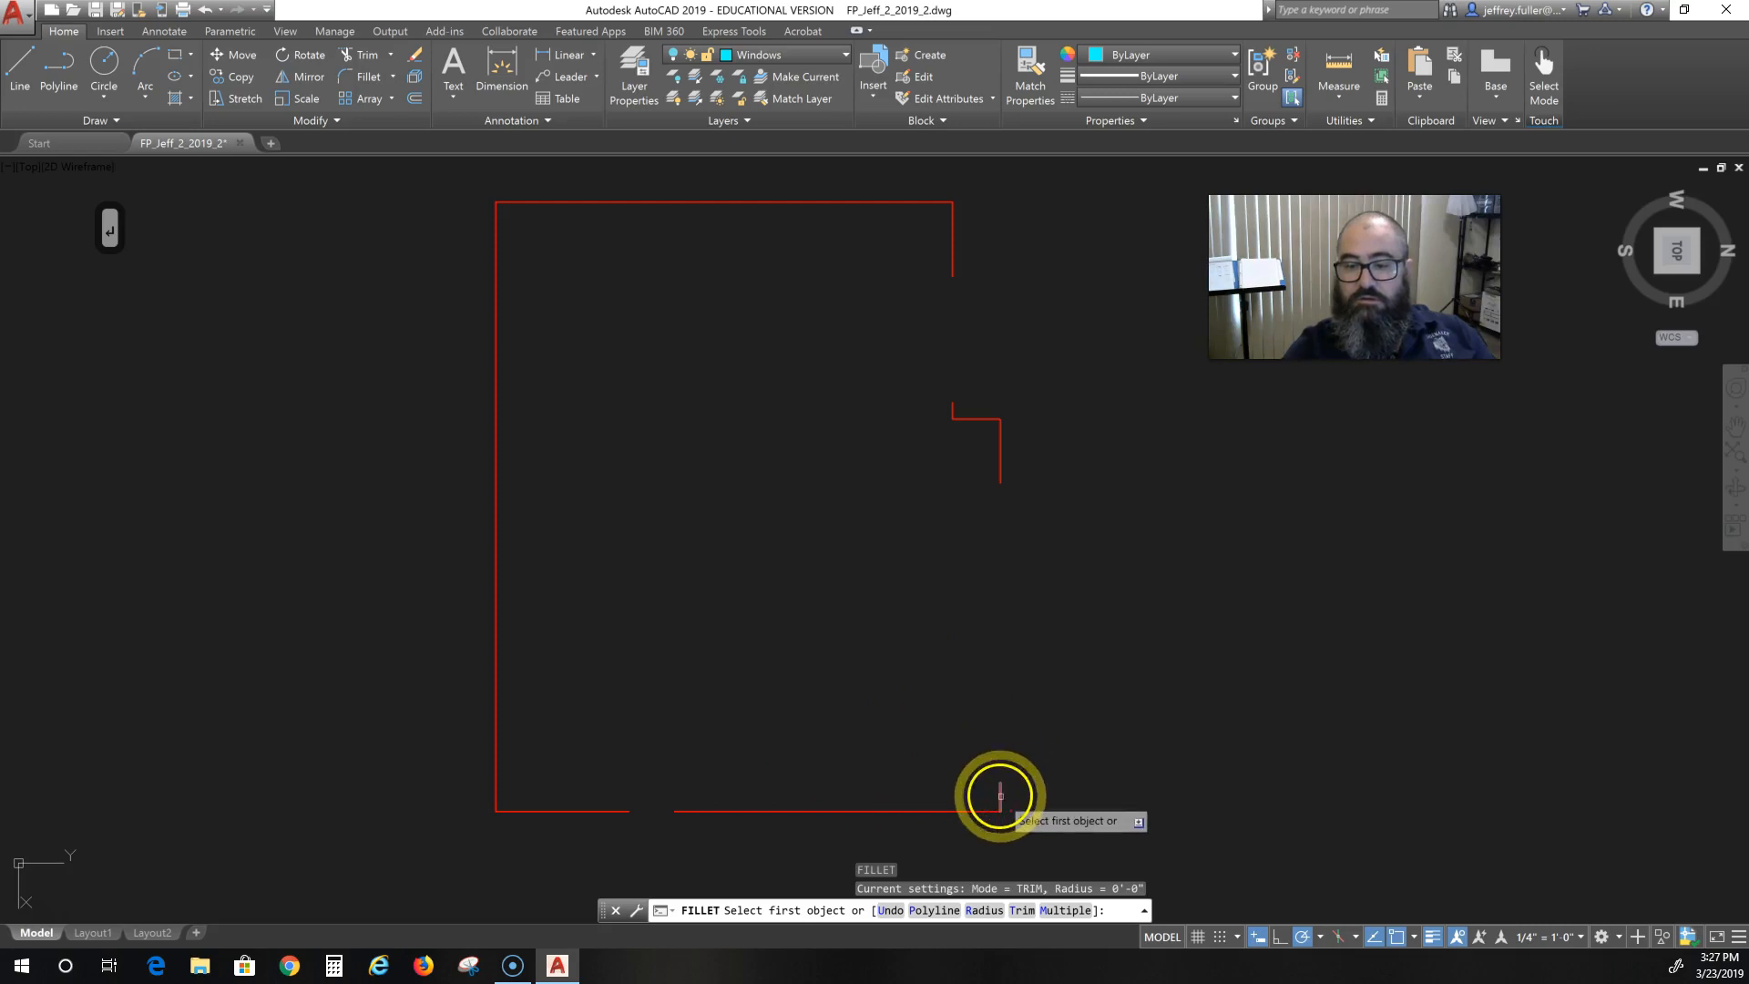
click(953, 810)
click(588, 810)
Use Fillet to close the gaps in the right outer wall below and above the notch, completing the outline.
key(Return)
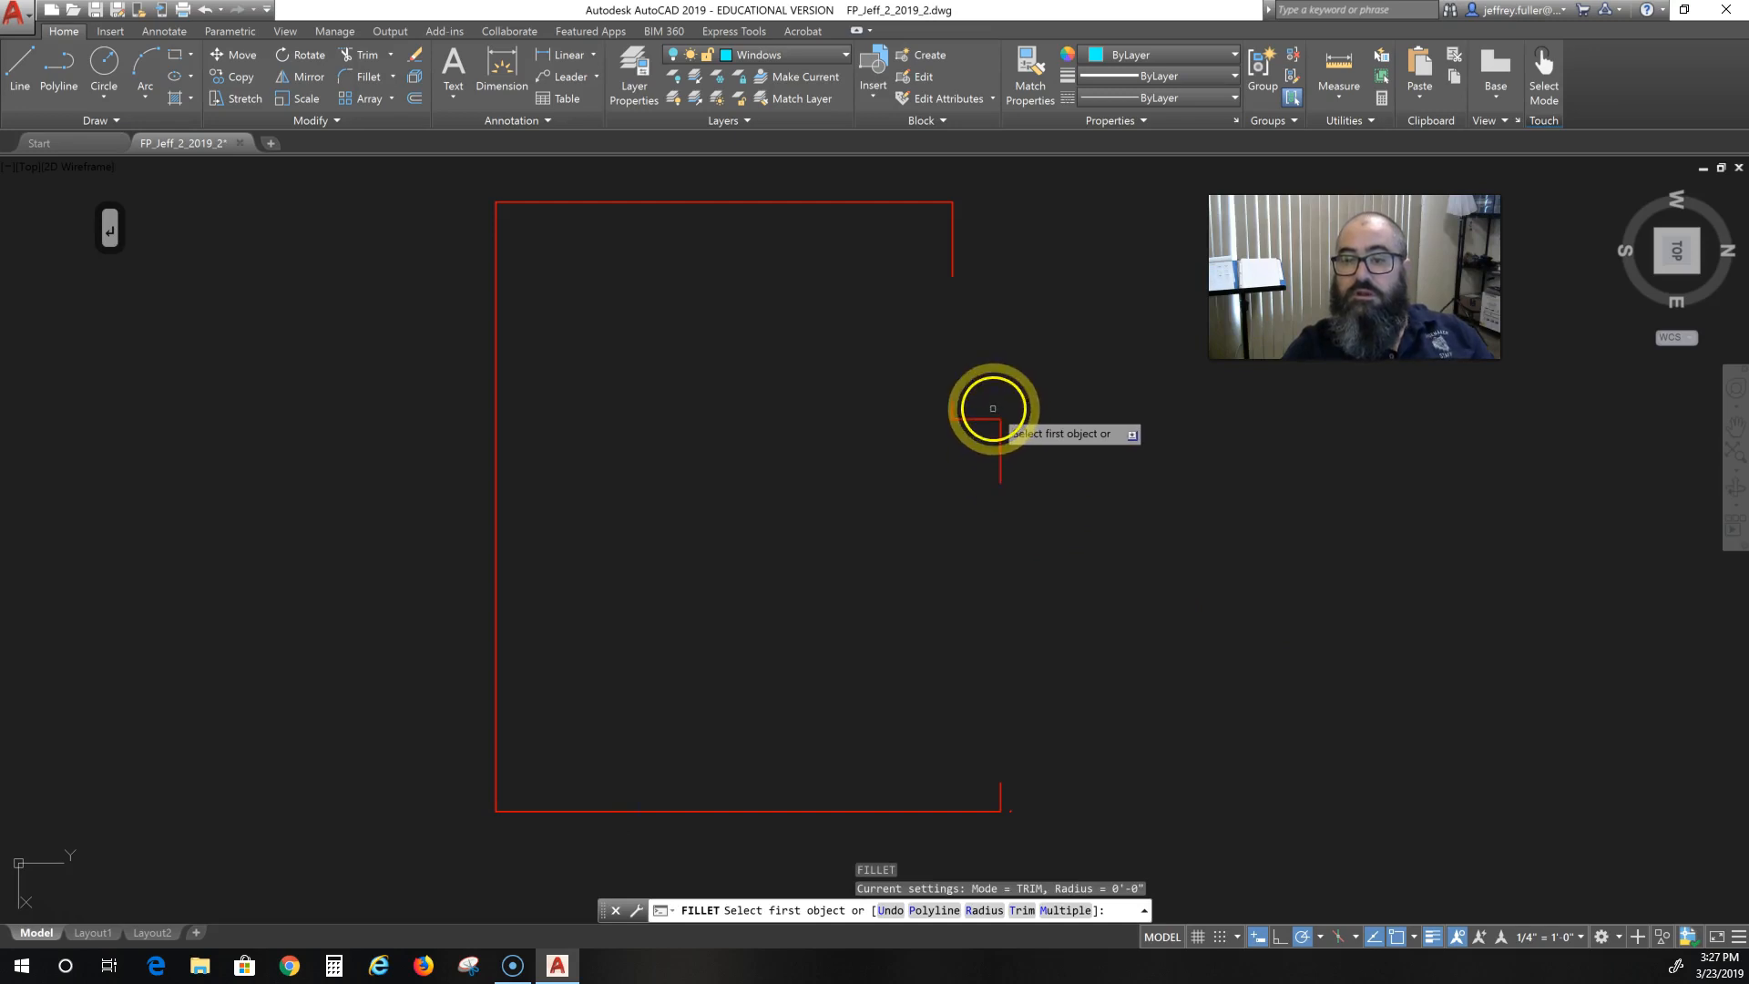
click(989, 417)
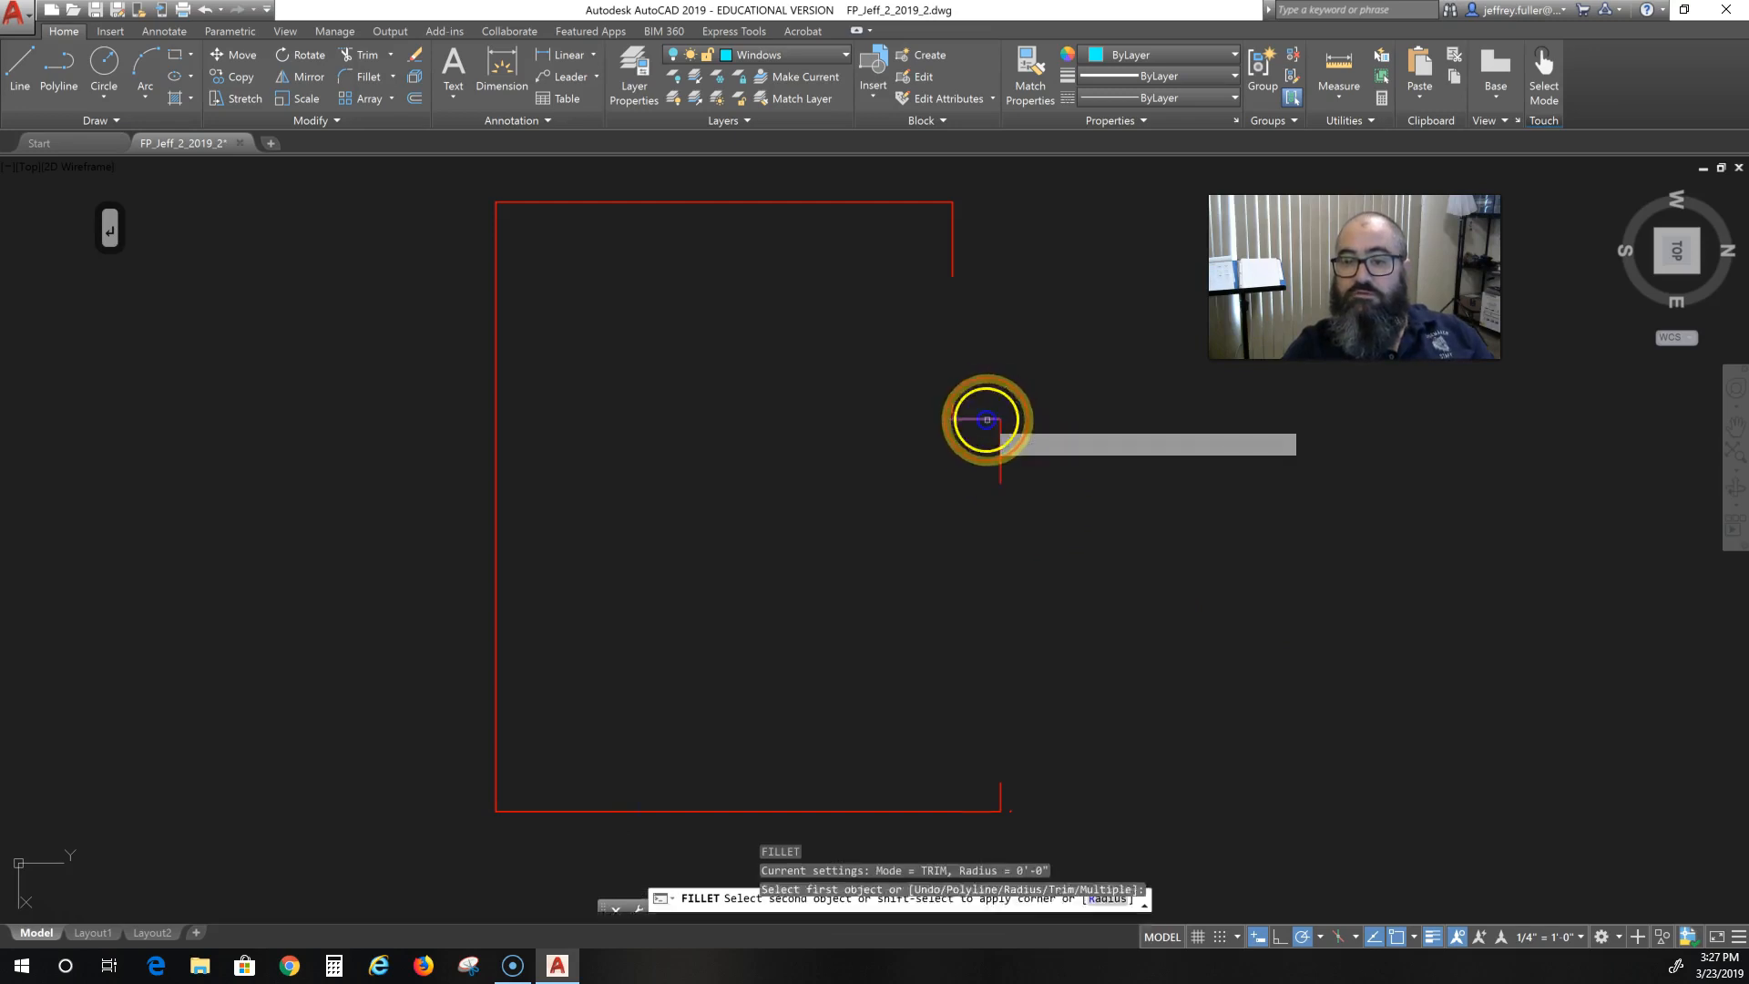
click(1001, 798)
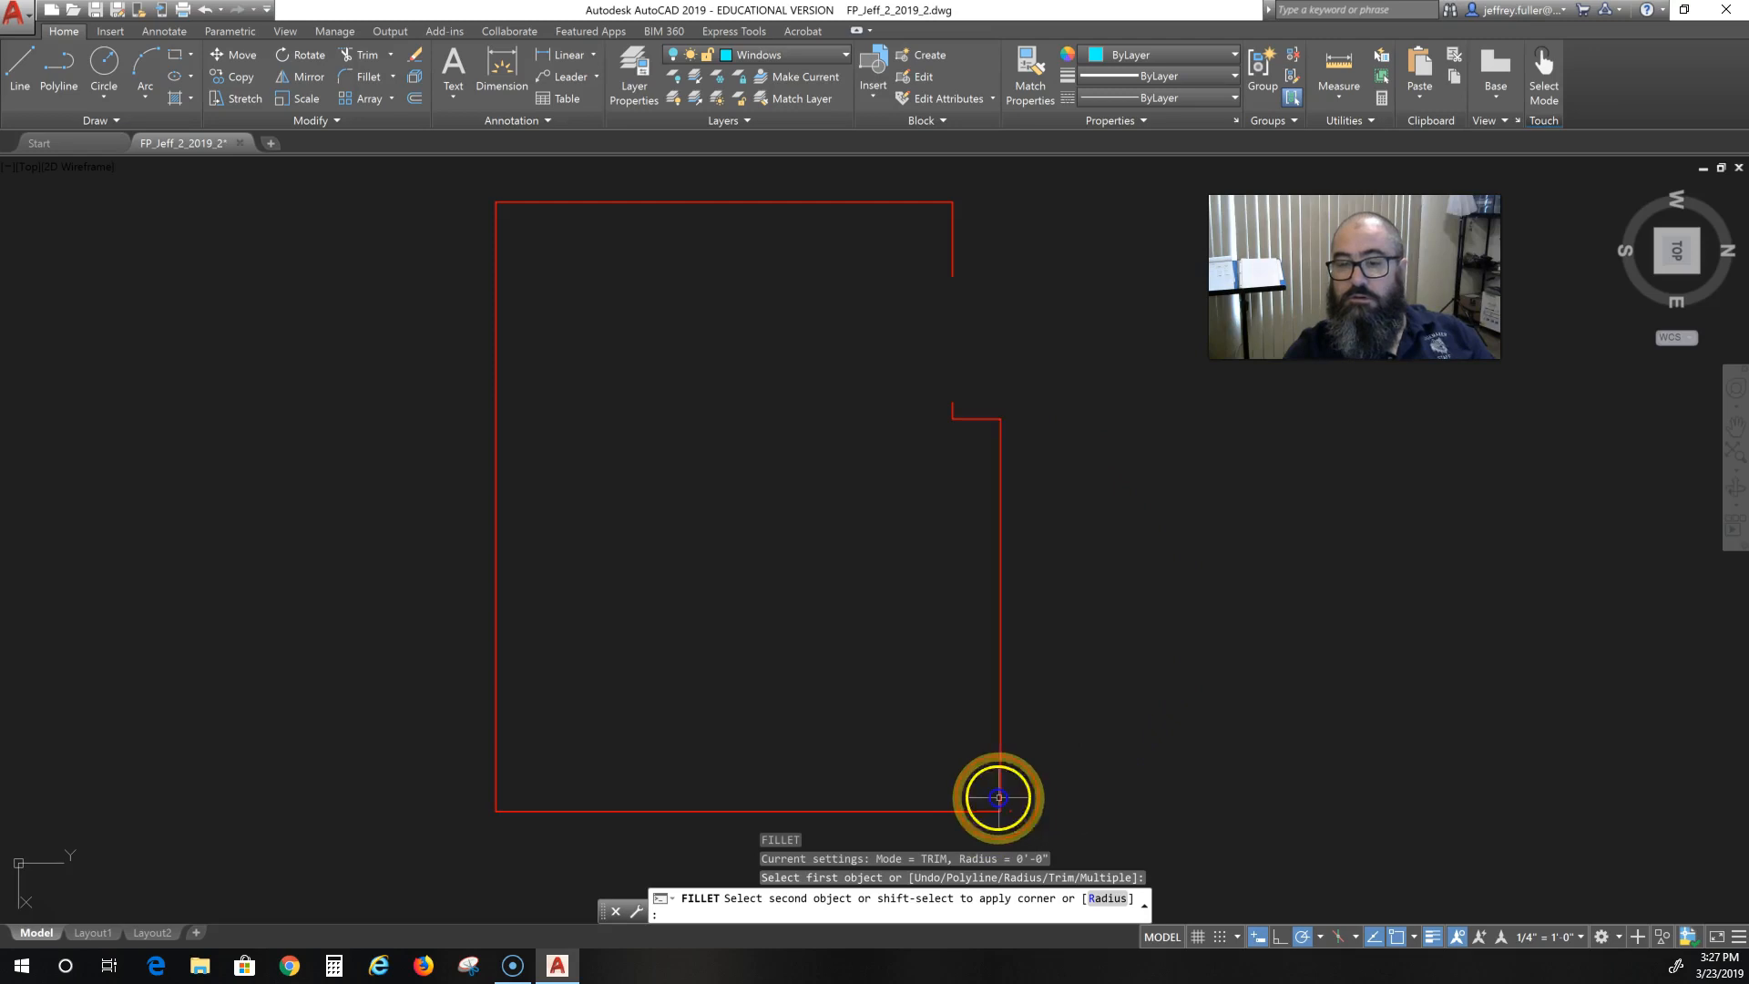
right_click(911, 200)
key(Return)
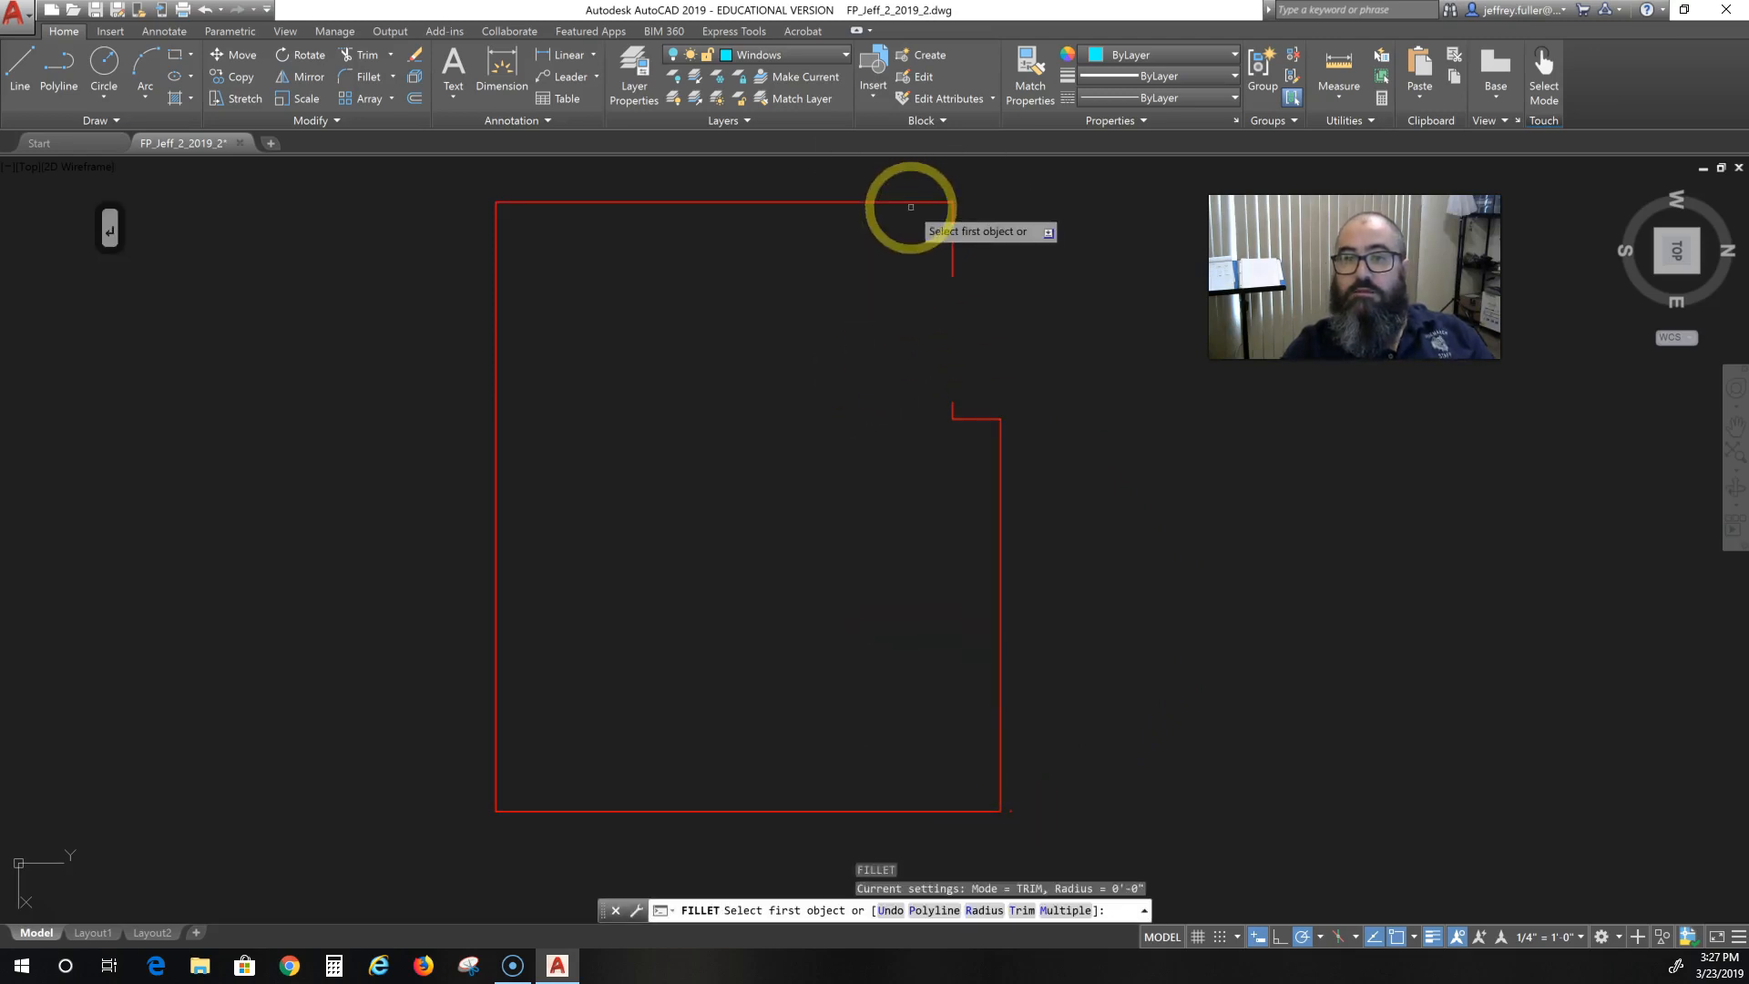
click(911, 203)
click(958, 375)
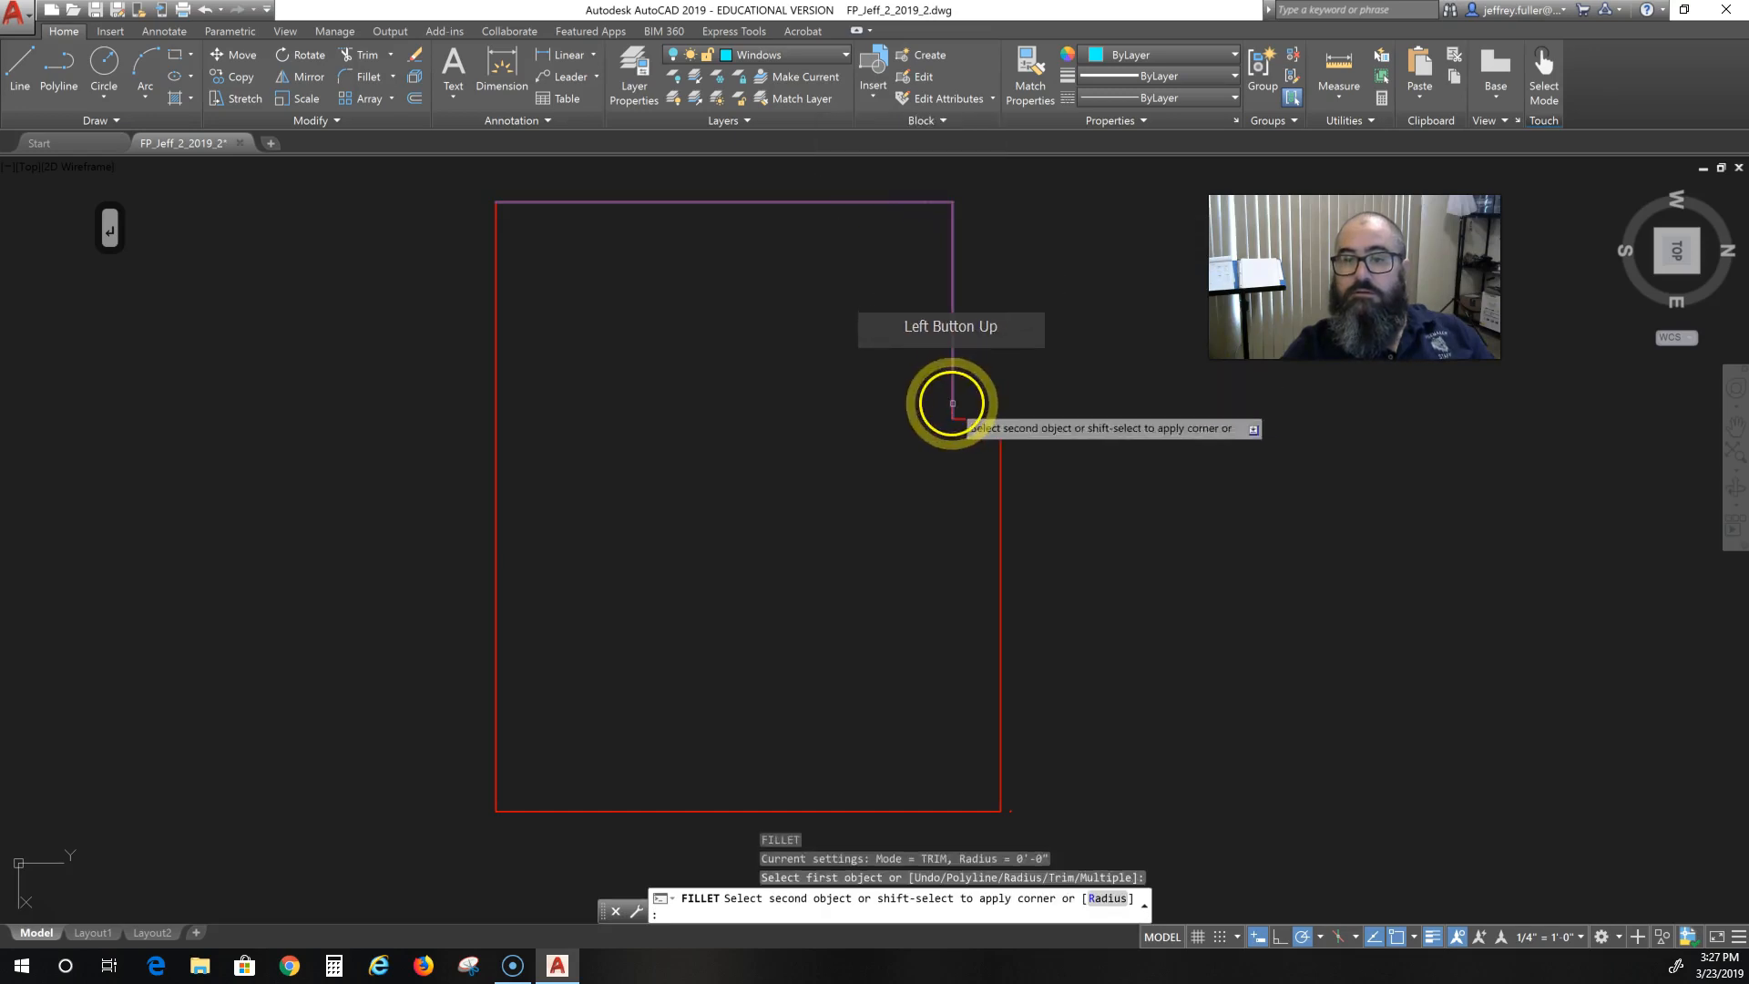
click(707, 429)
key(Escape)
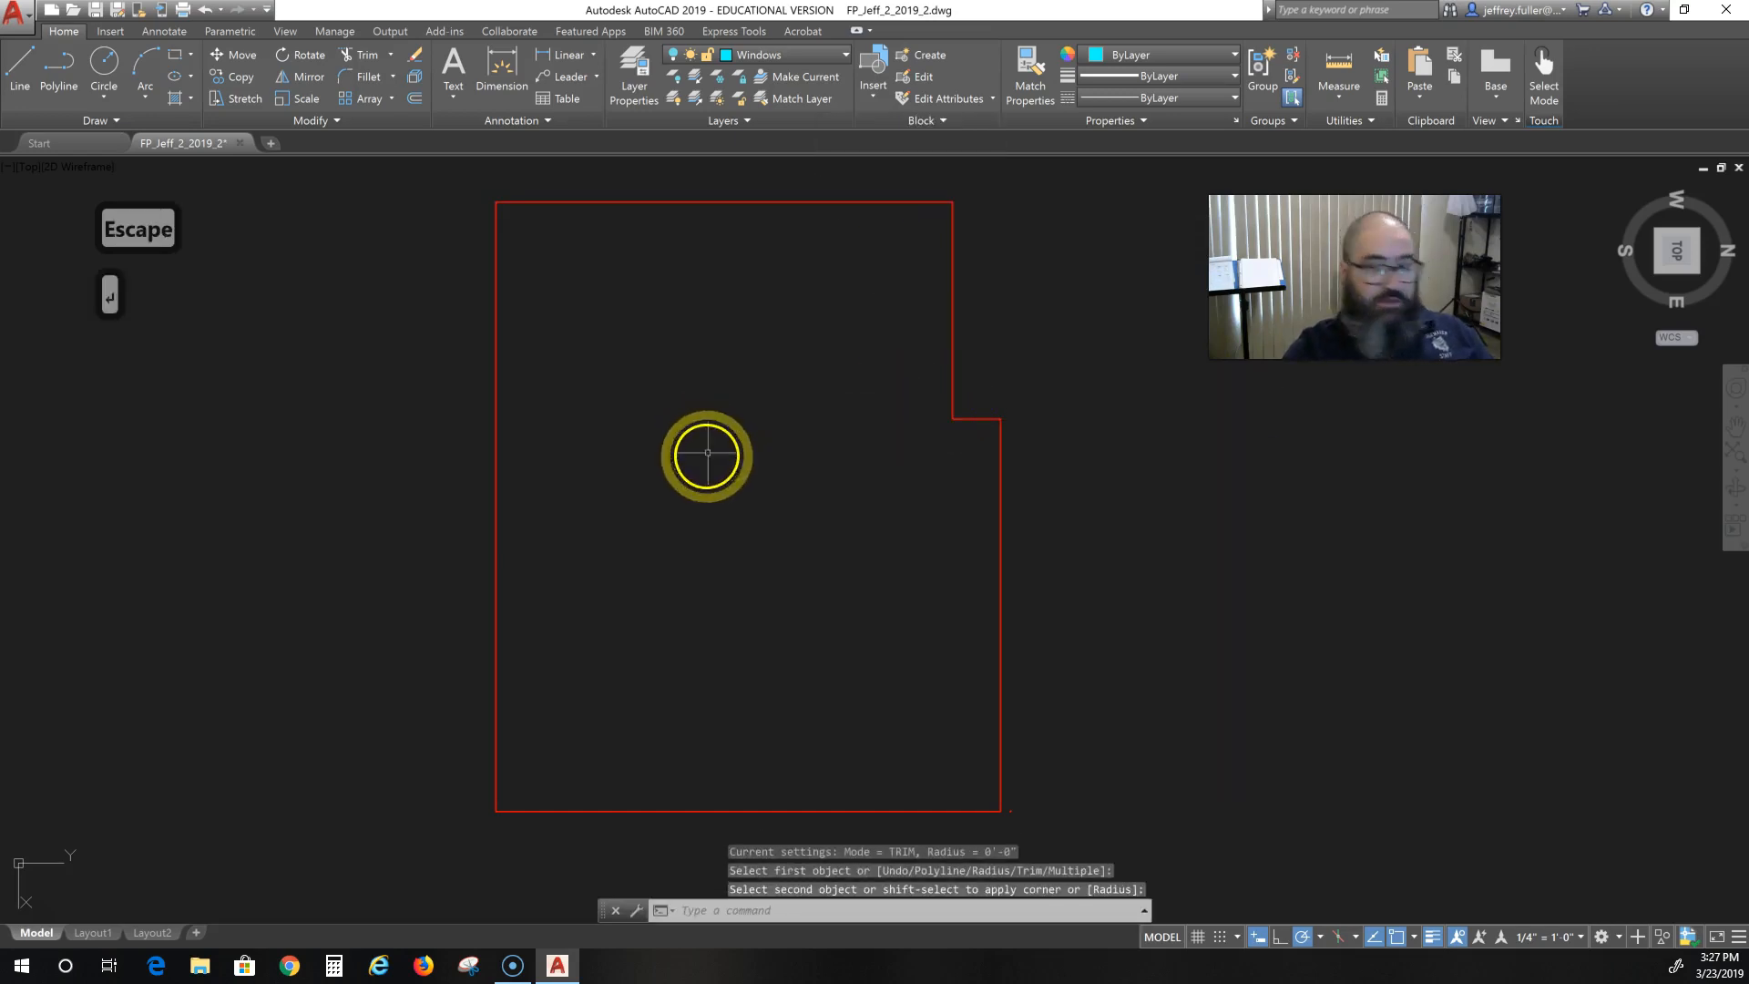
Join all lines of the closed exterior outline into a polyline.
scroll(829, 536, down, 3)
middle_drag(812, 546, 711, 512)
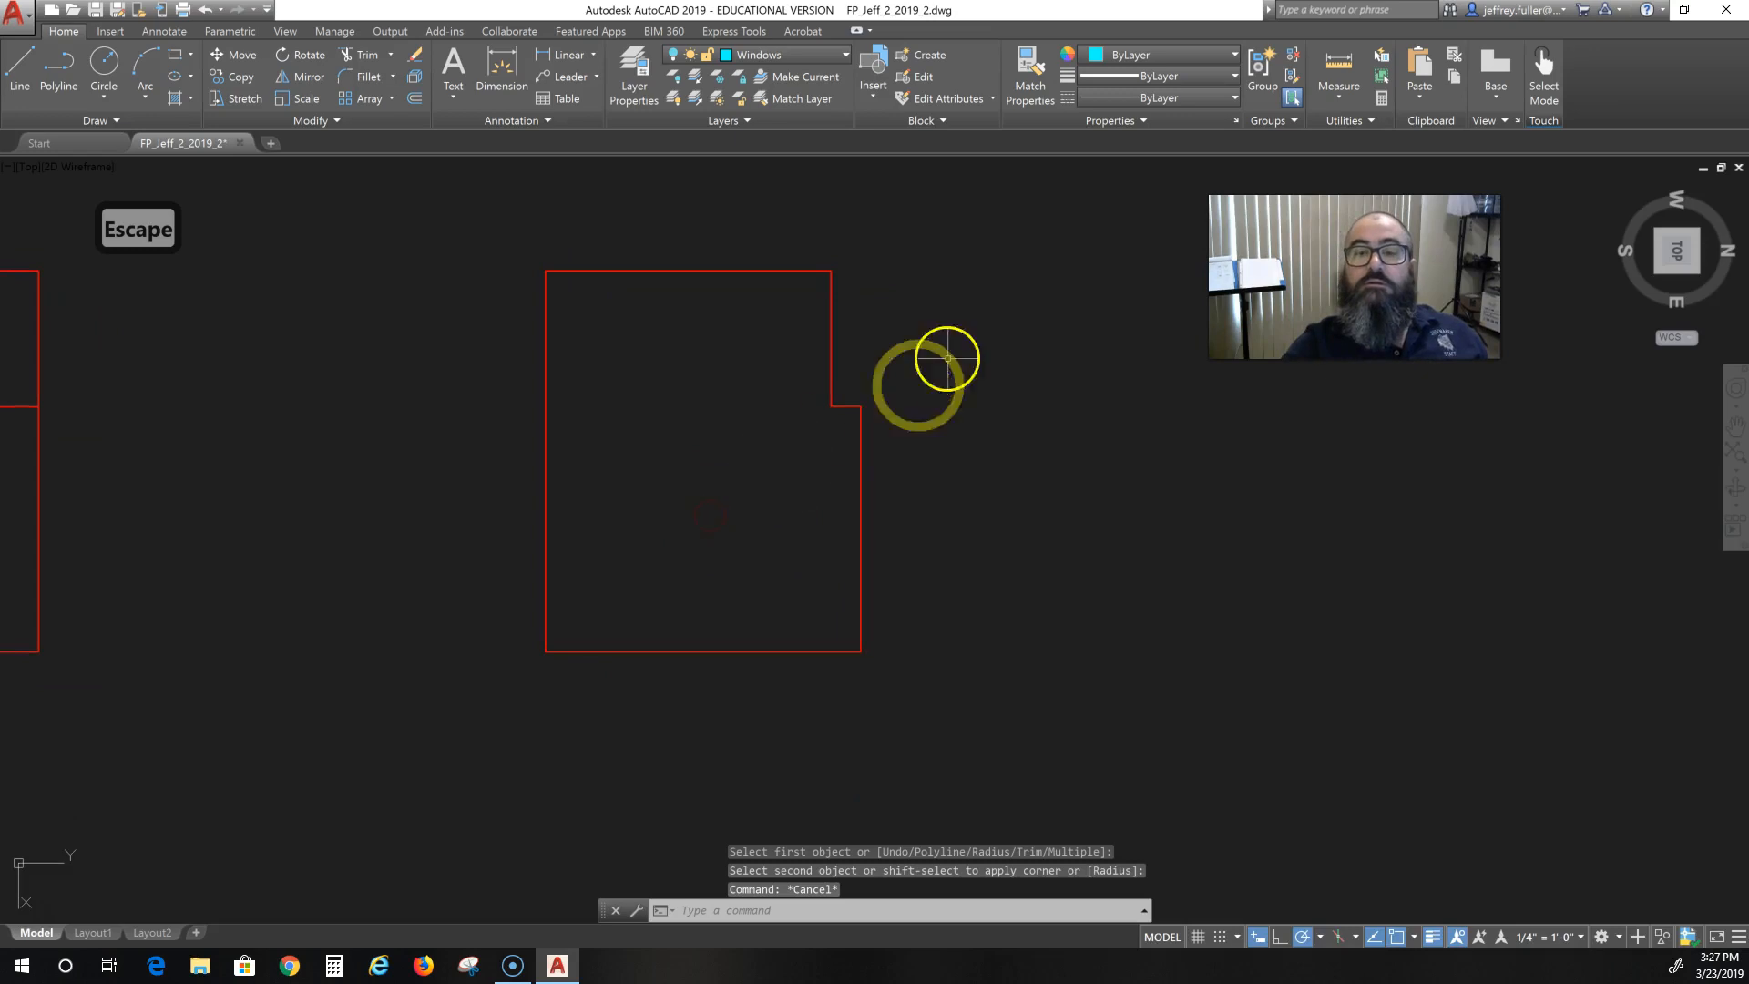
click(947, 235)
click(424, 703)
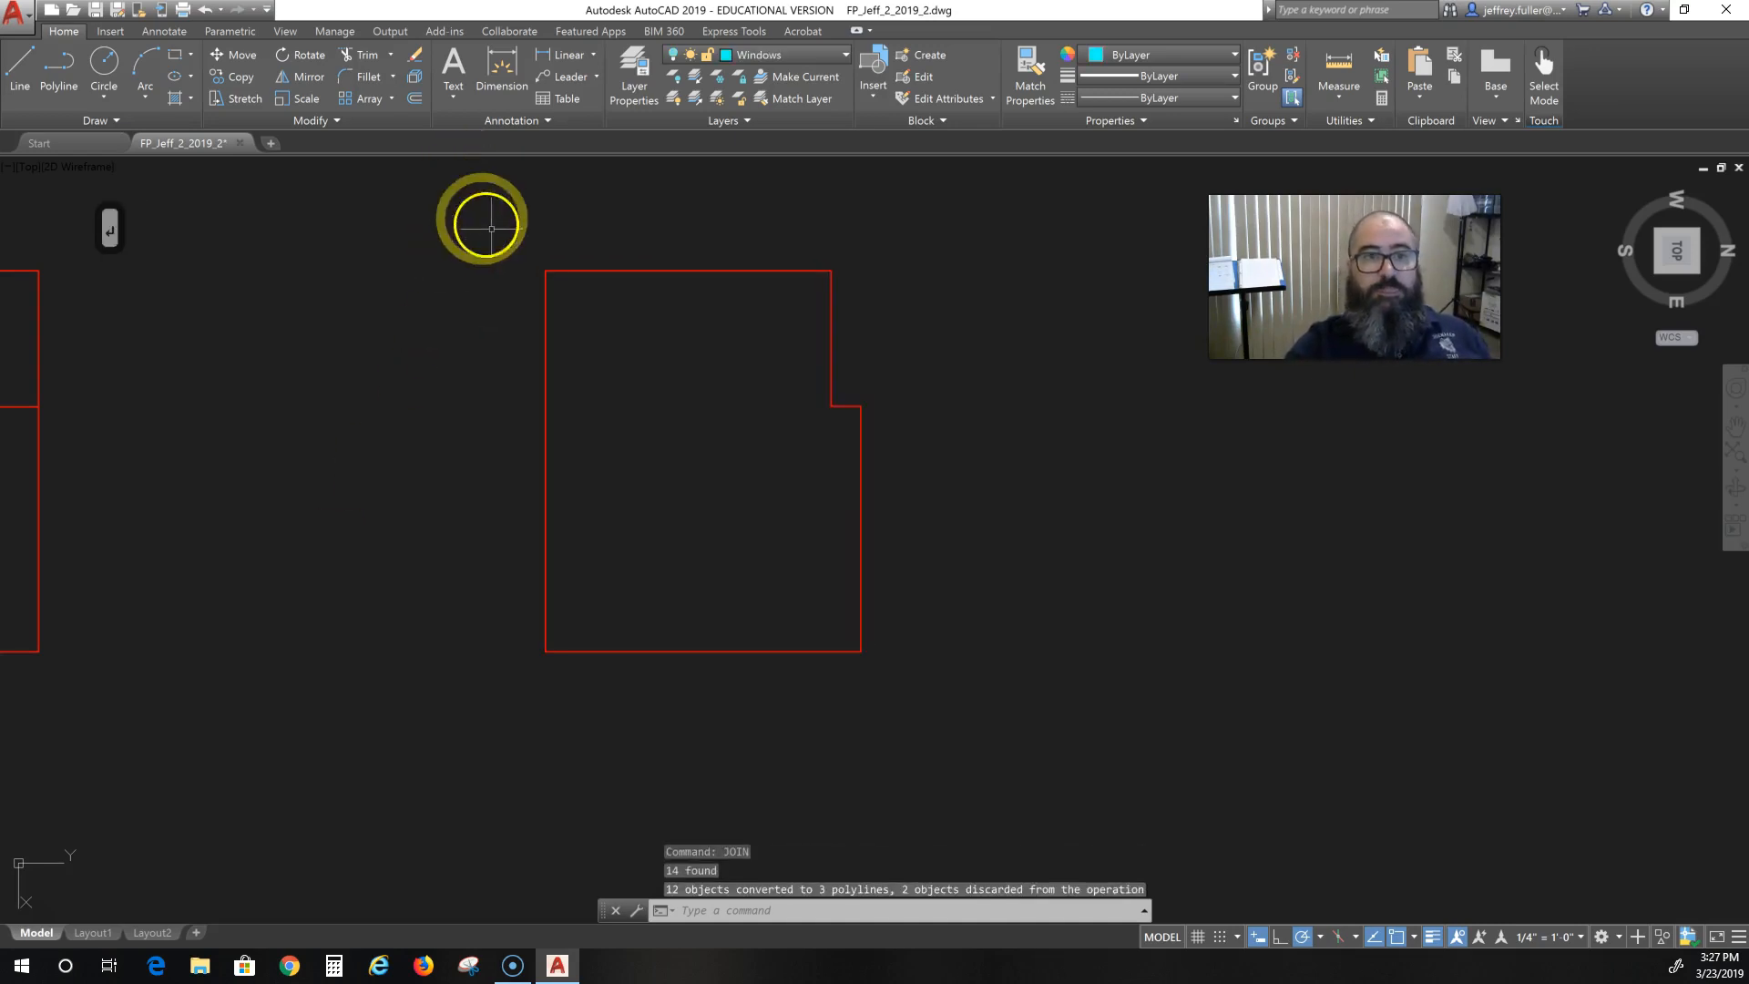
Offset the joined exterior outline inward by 1'-0" to form the foundation wall thickness.
click(413, 97)
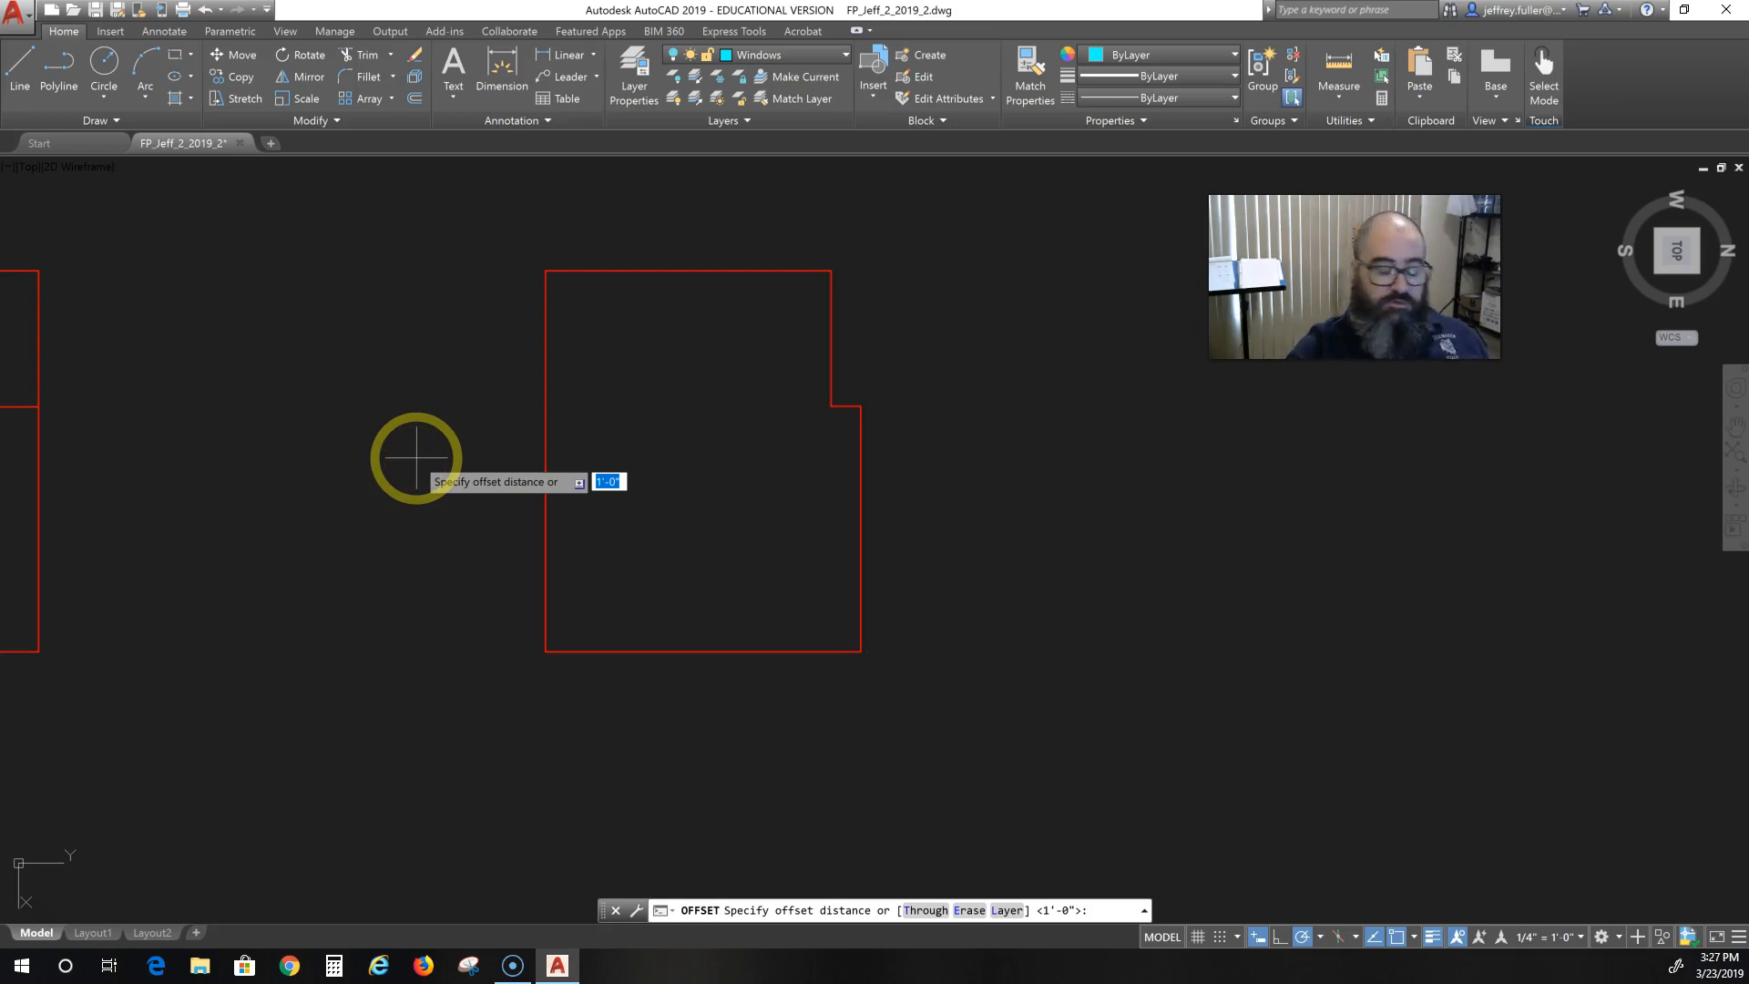
key(Return)
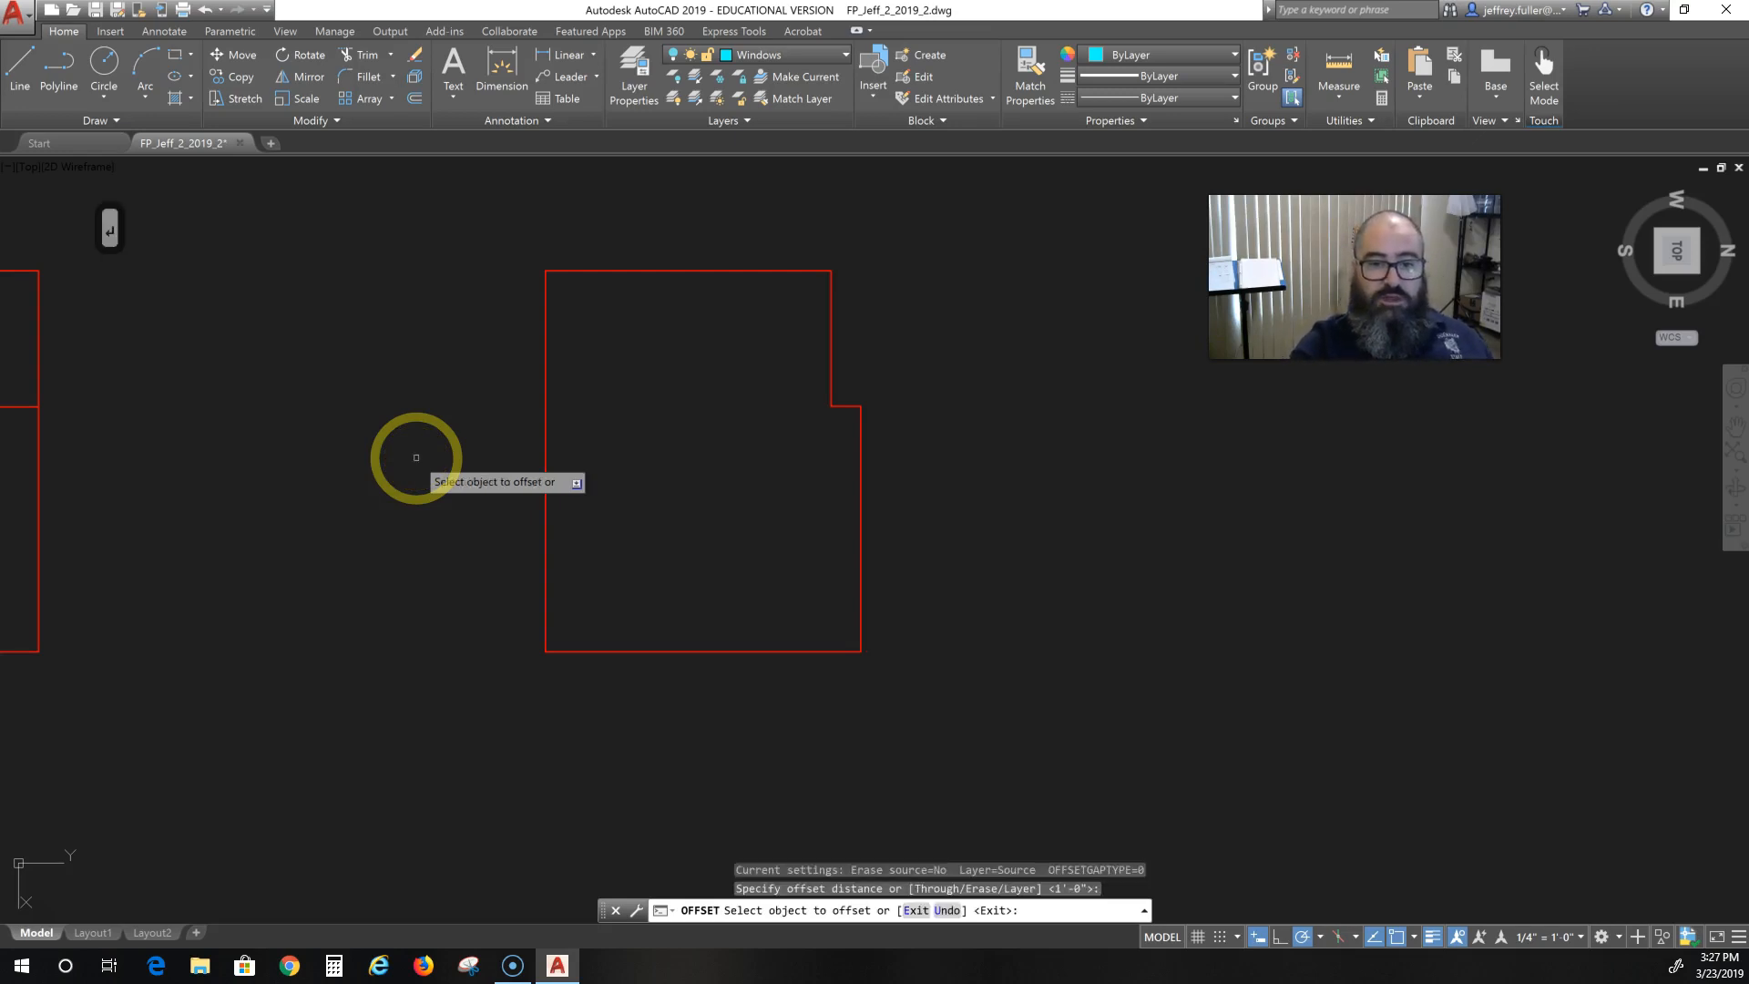
click(744, 270)
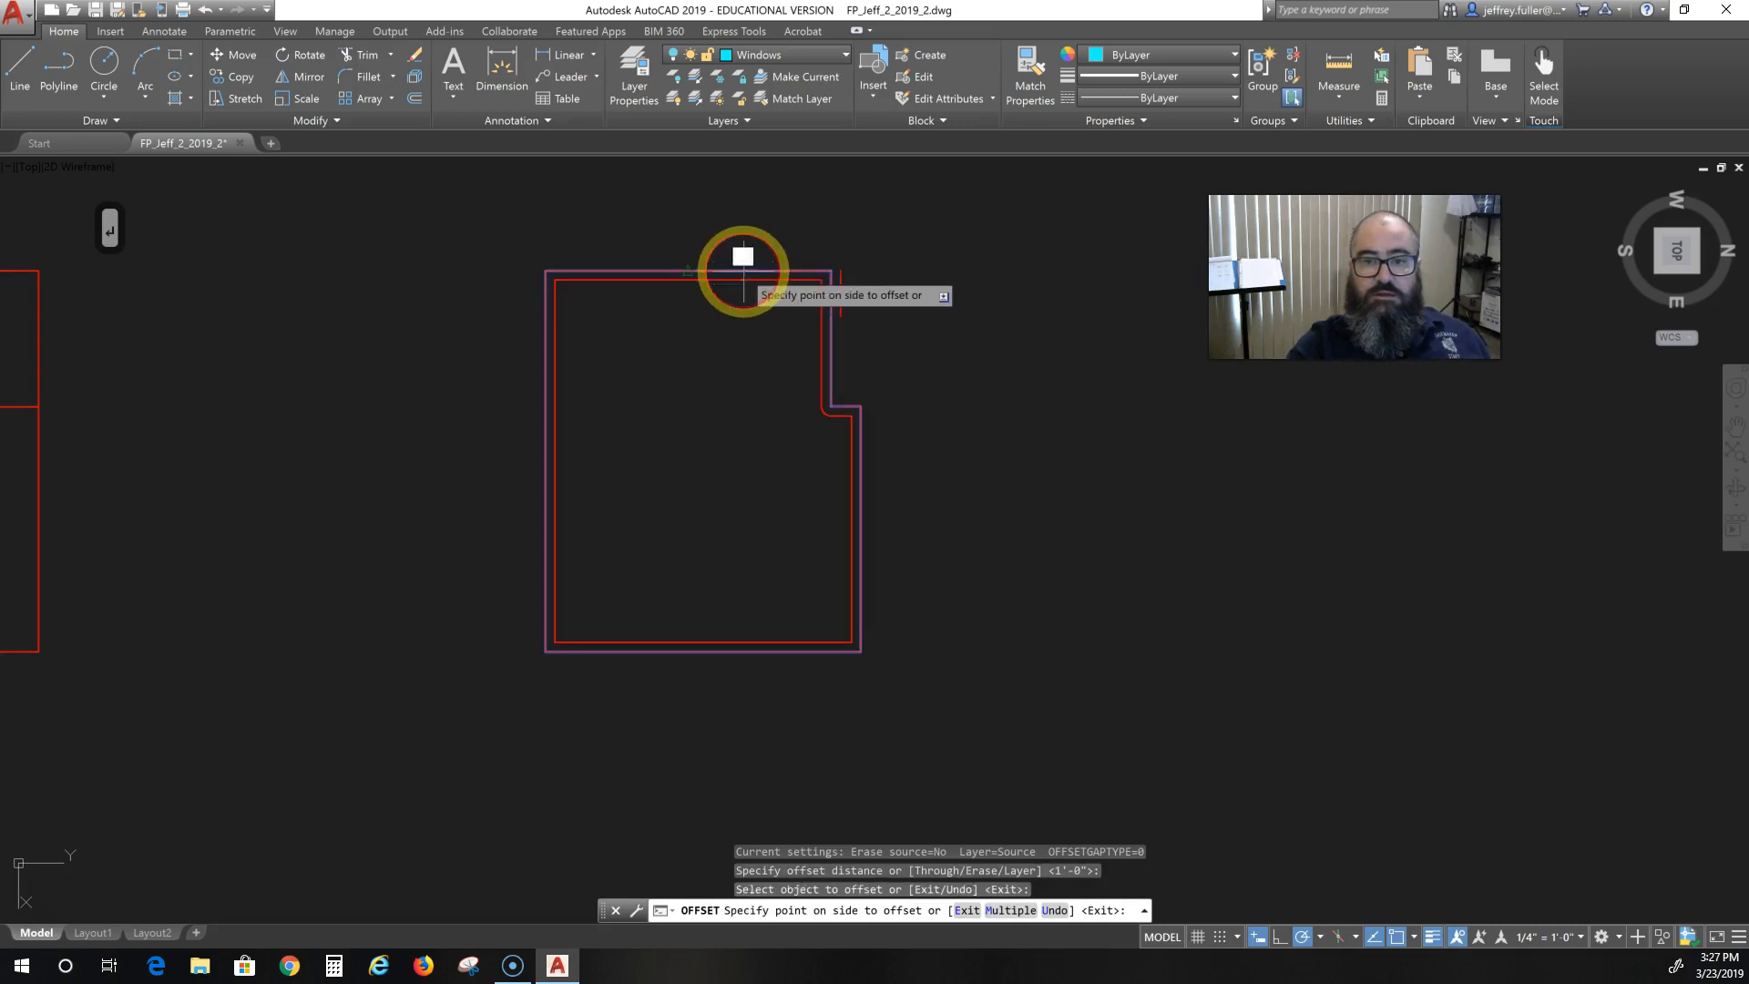
click(730, 305)
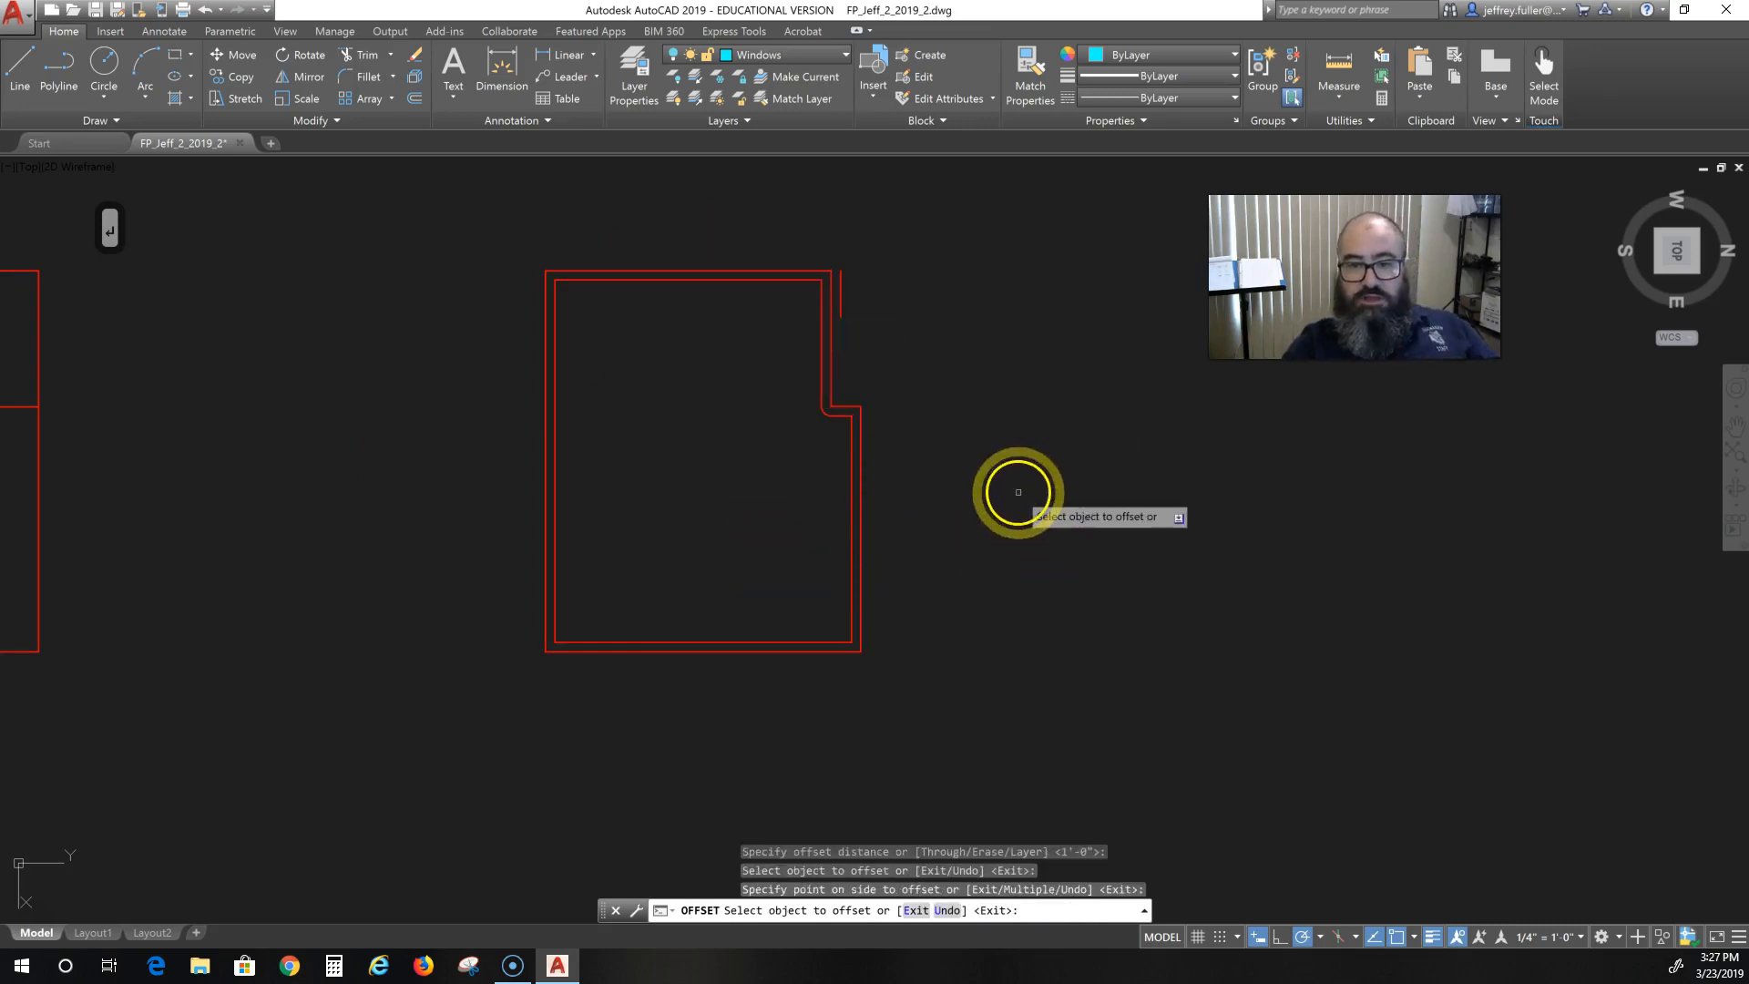
key(Escape)
Delete the stray short line outside the upper right foundation wall.
scroll(806, 466, up, 2)
middle_drag(805, 466, 721, 563)
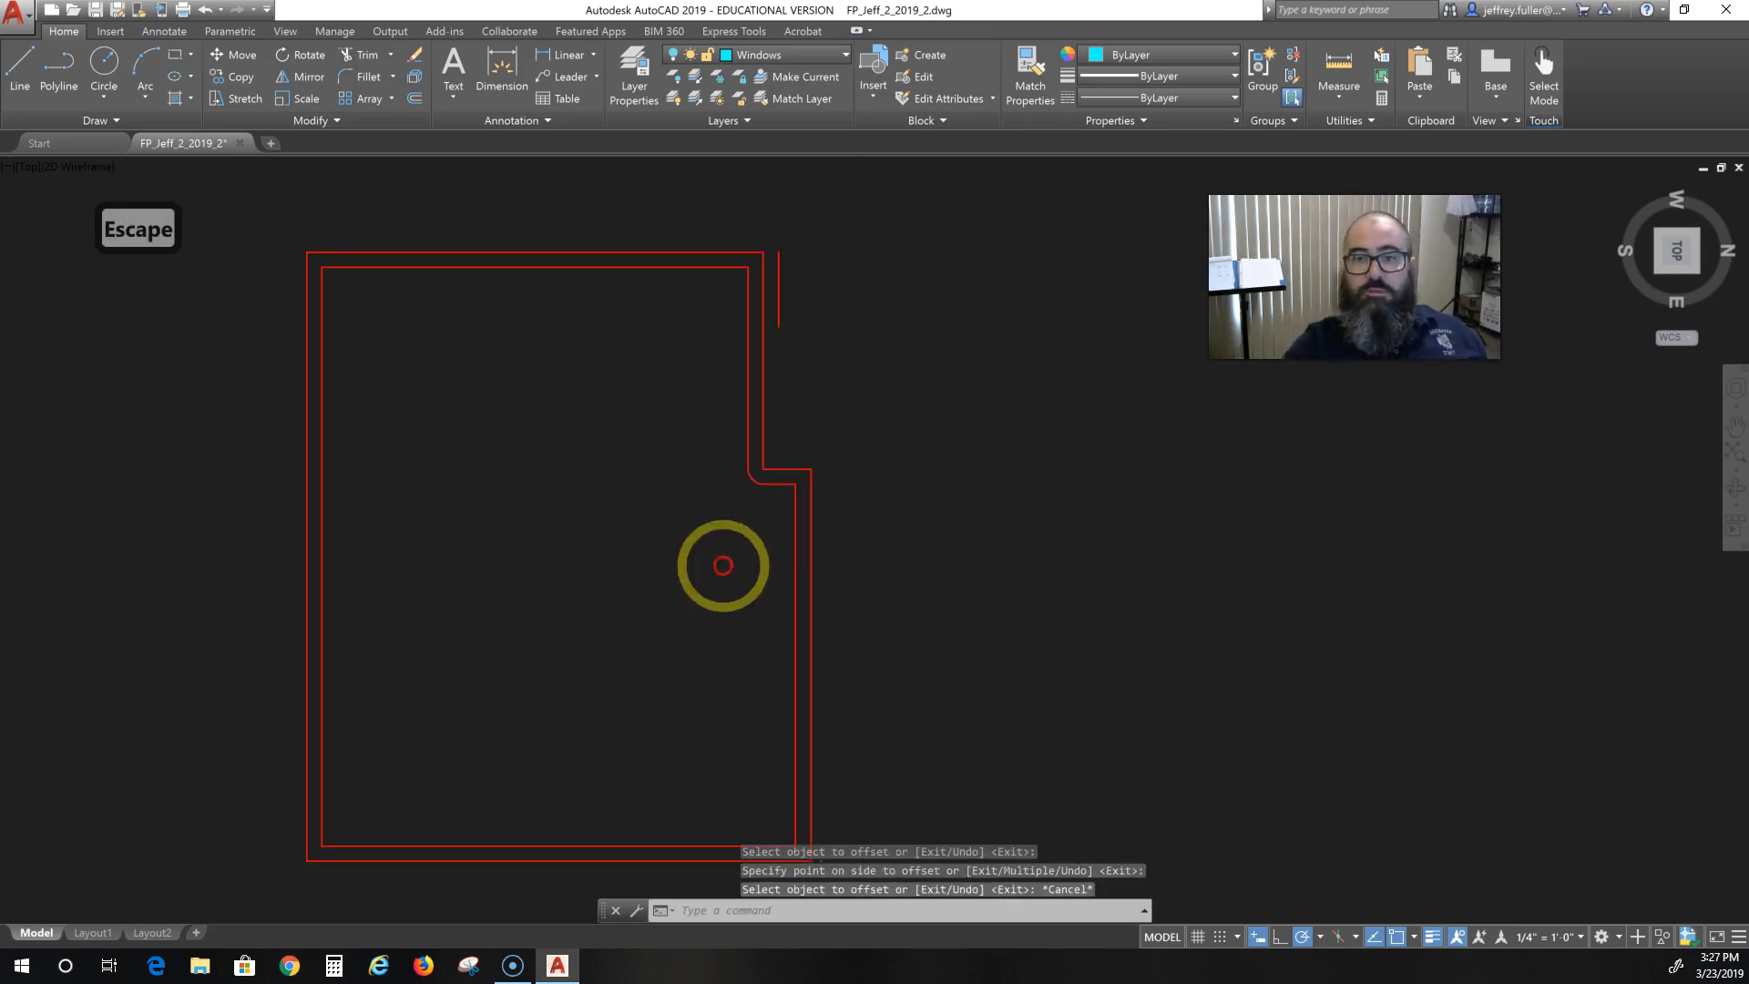
click(778, 297)
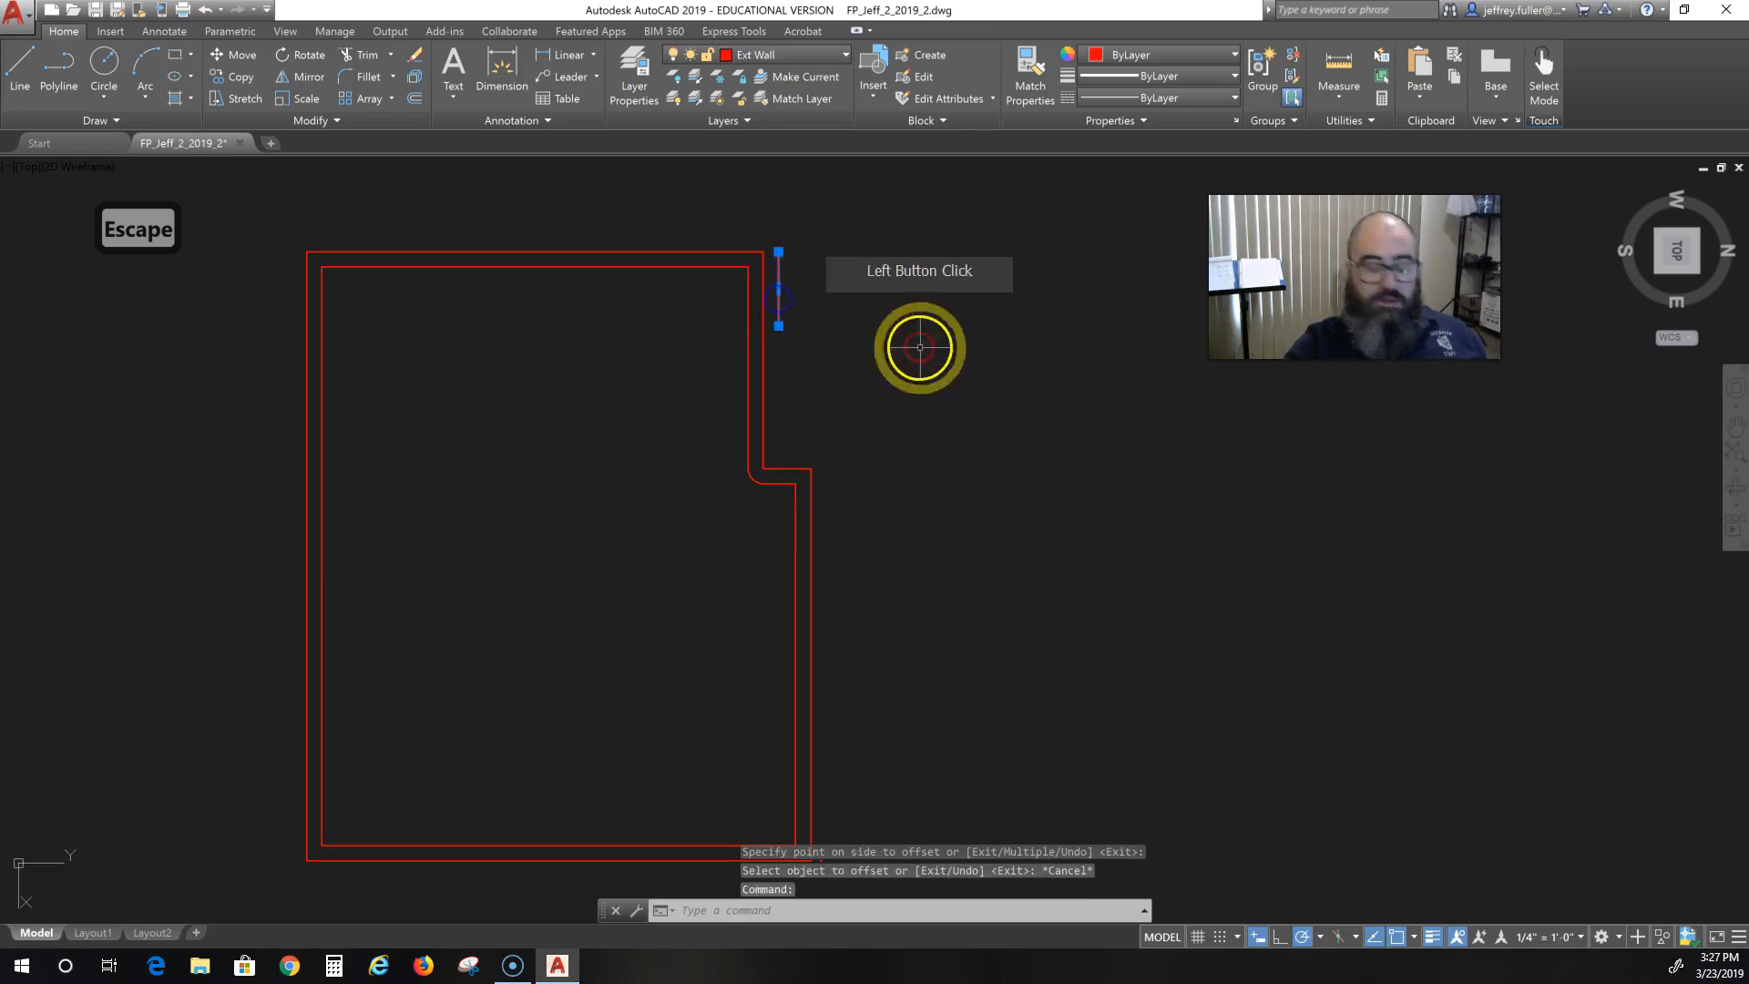
key(Delete)
Explode the inner foundation outline and delete the rounded arc at its notch corner.
scroll(720, 488, up, 2)
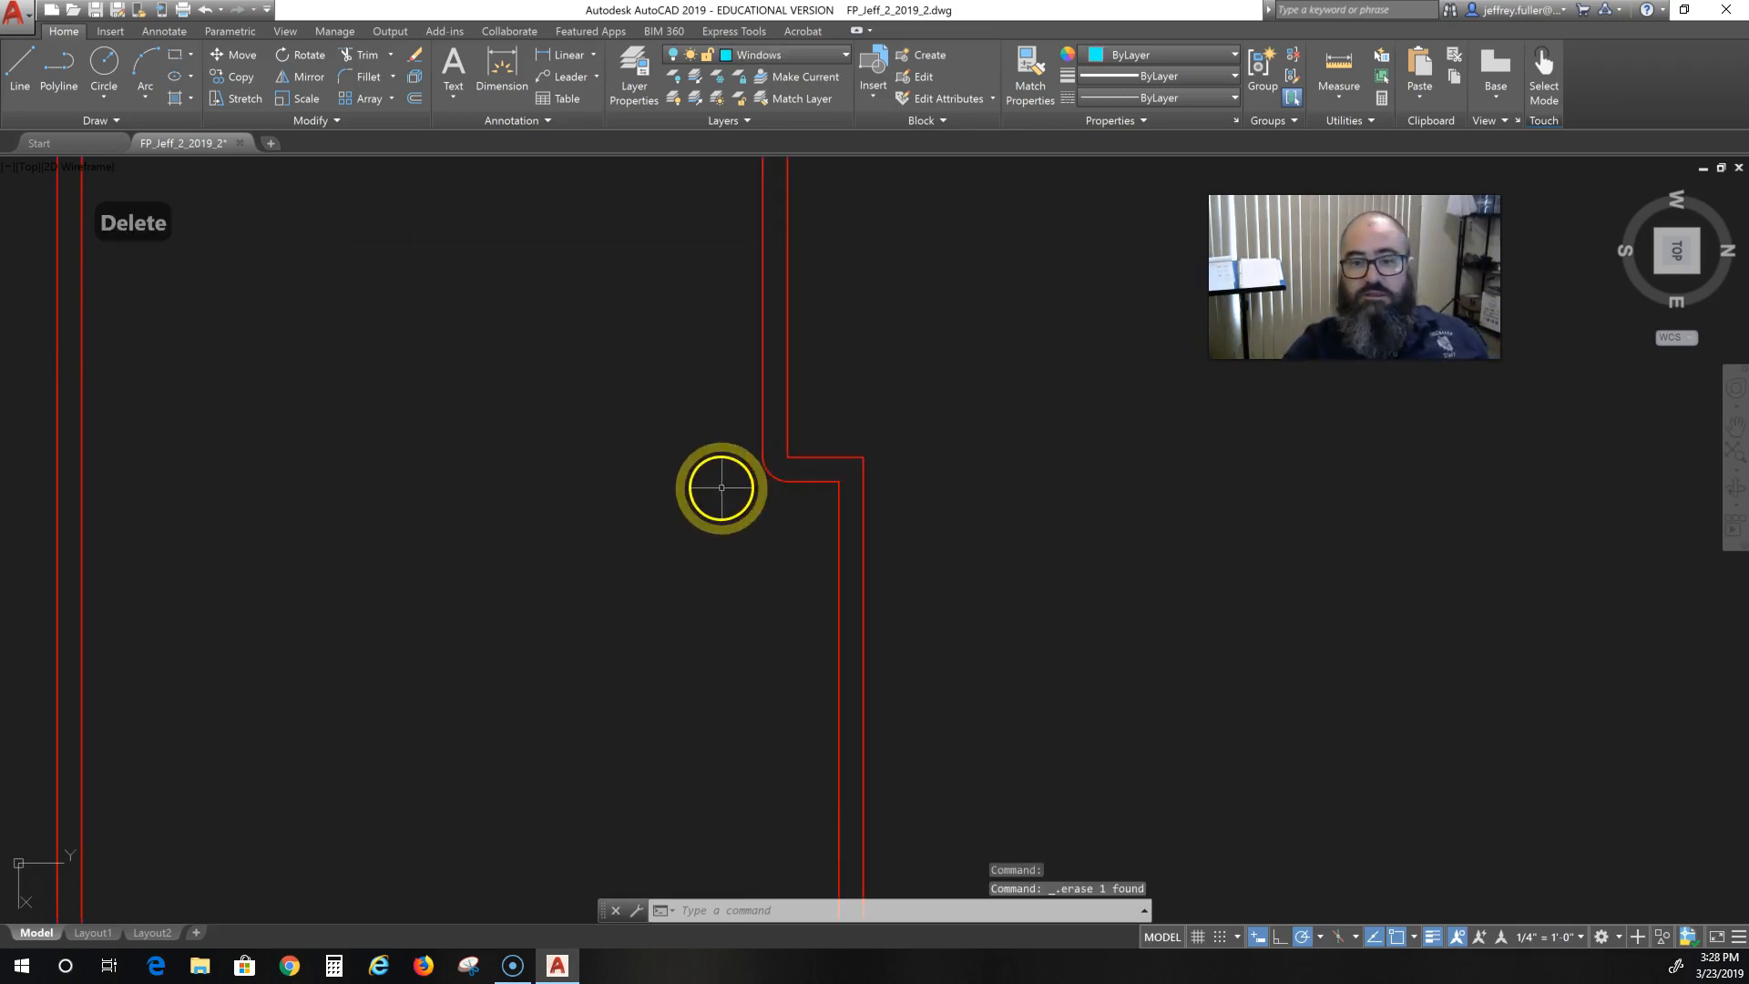
click(785, 477)
scroll(656, 497, down, 2)
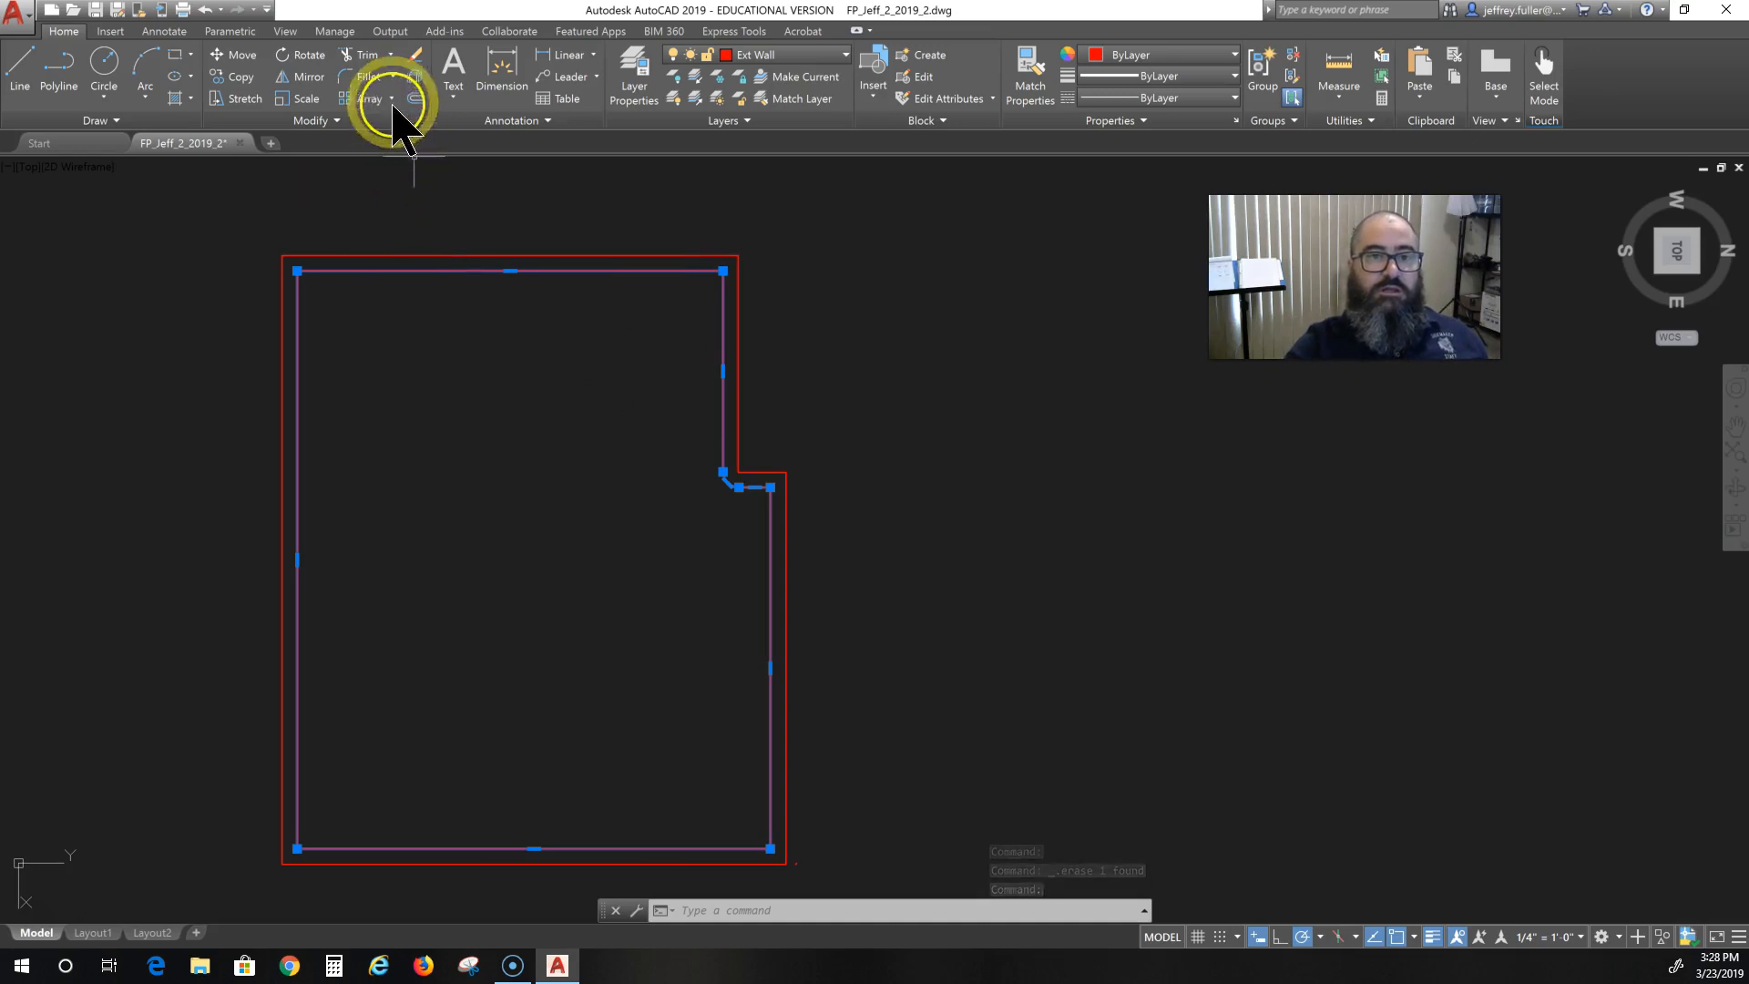
click(411, 77)
scroll(684, 515, up, 5)
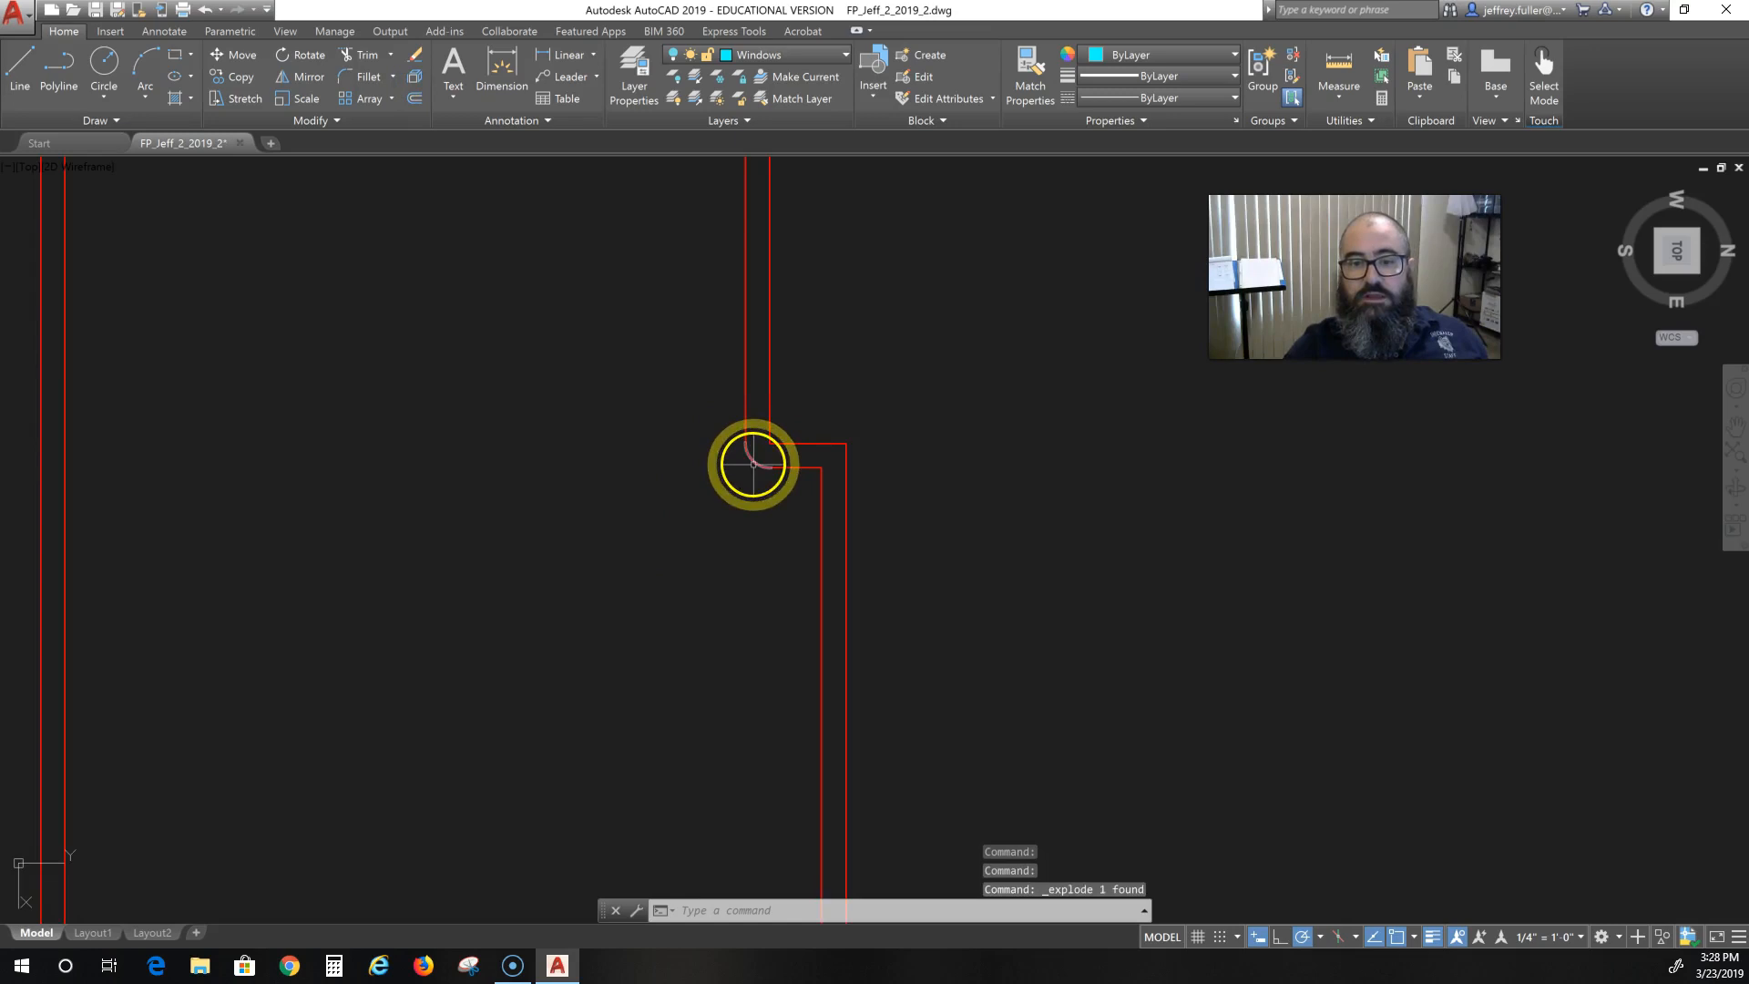
click(753, 465)
key(Delete)
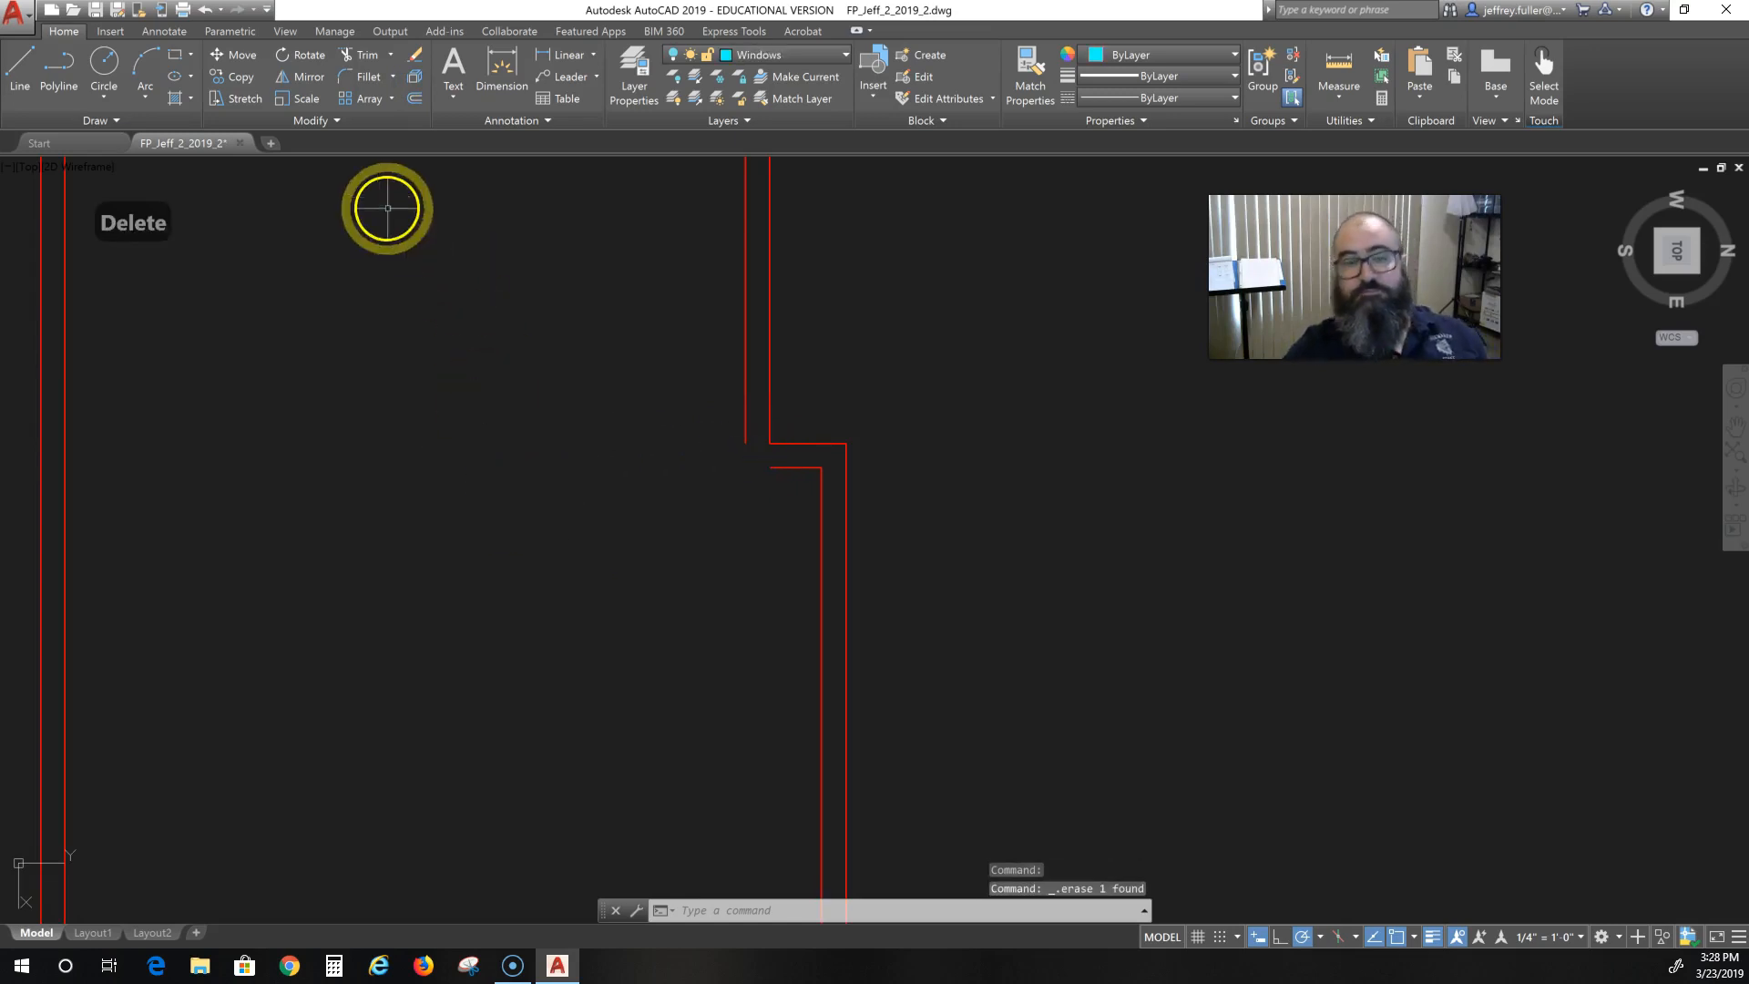
Fillet the inner foundation outline's open vertical and horizontal lines at the notch into a square corner.
click(356, 78)
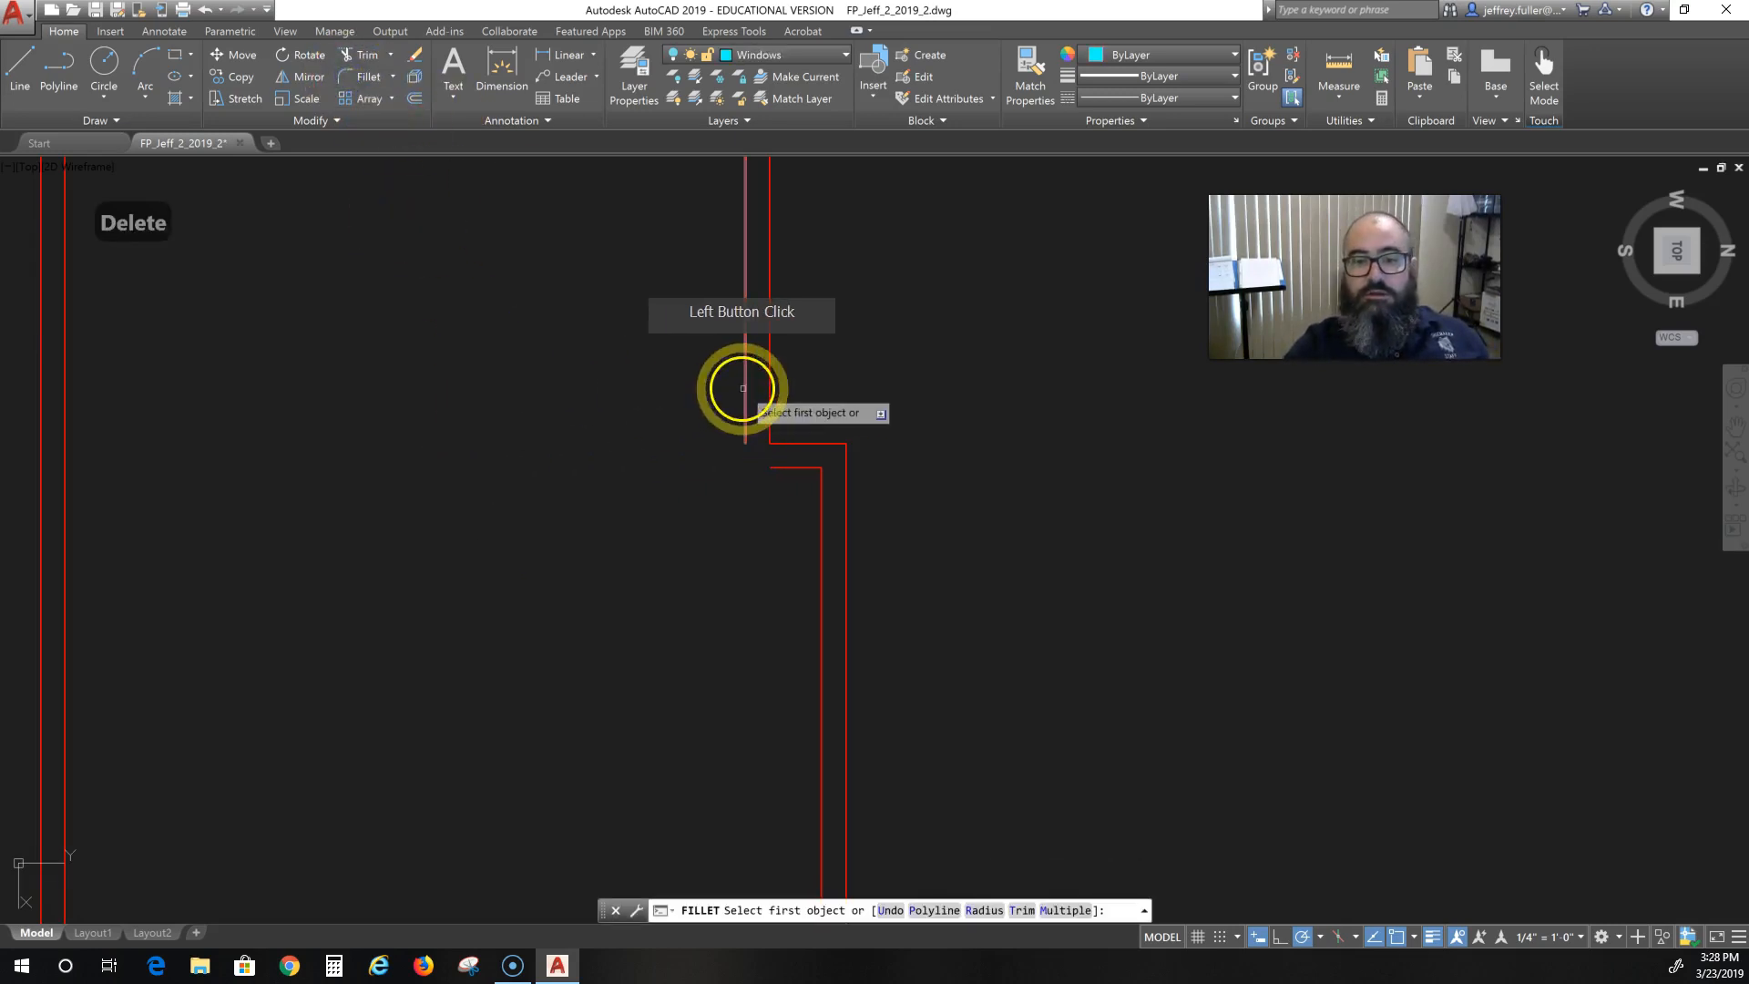
click(744, 405)
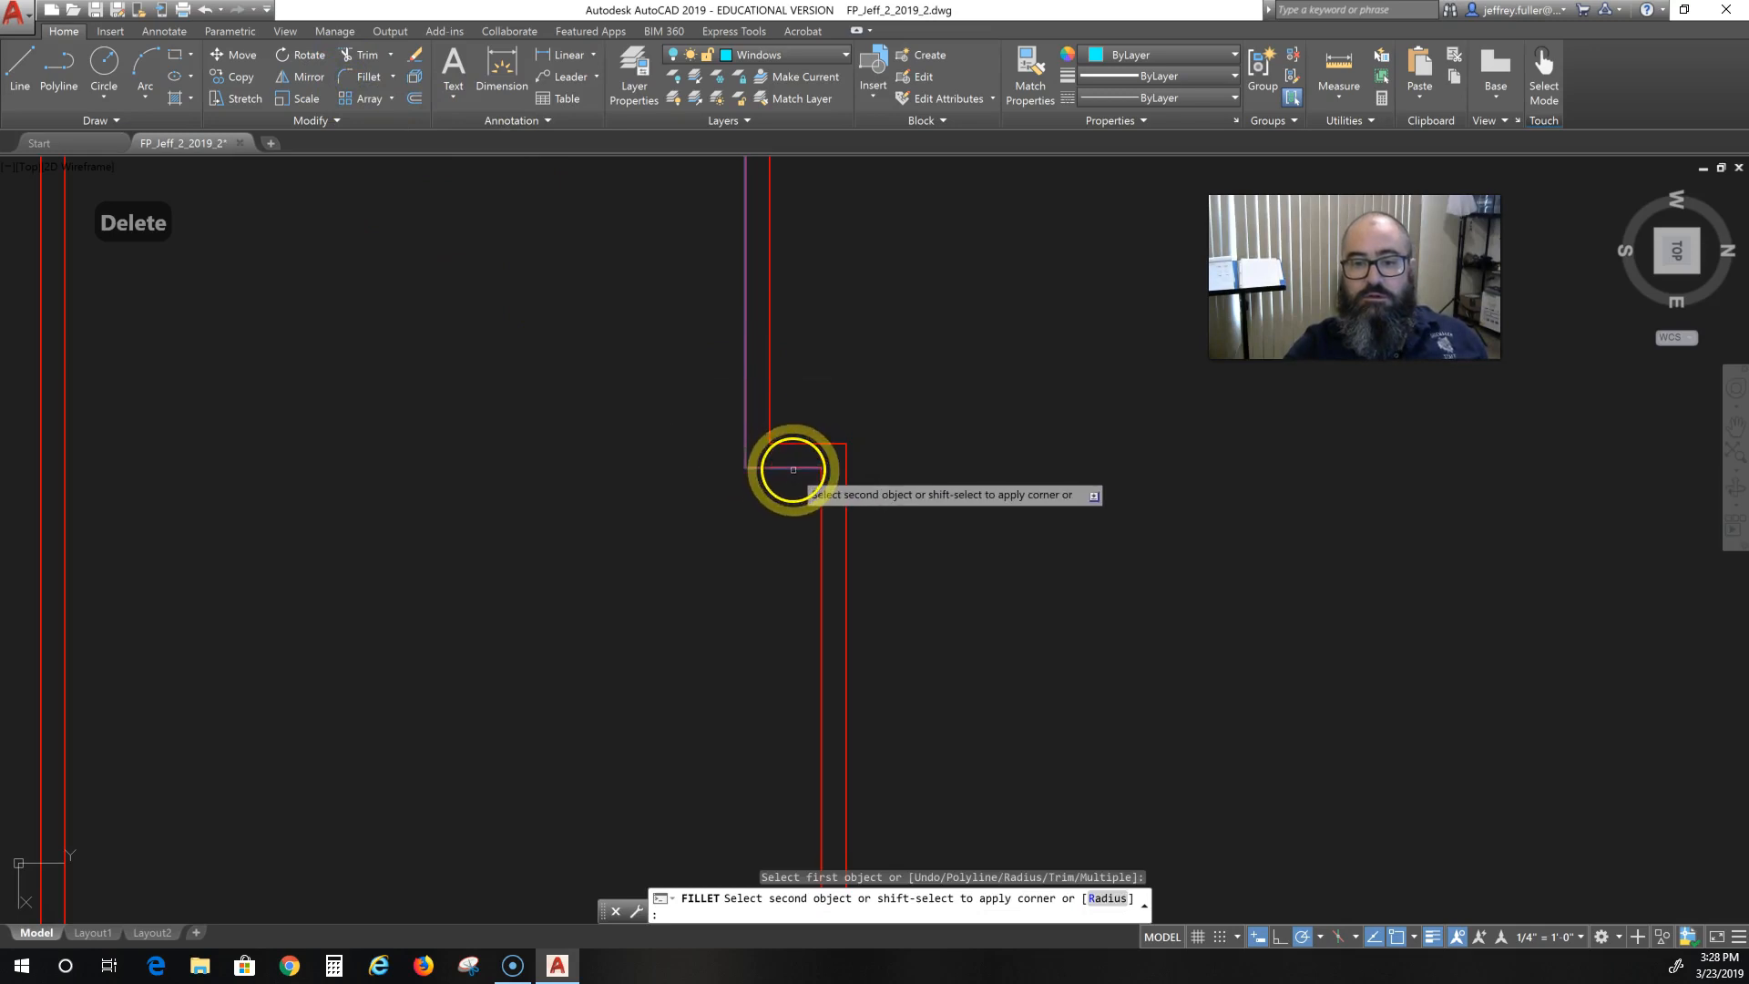
click(792, 467)
key(Escape)
Select all lines of the inner foundation outline and set their linetype to HIDDENX2.
scroll(592, 509, down, 4)
middle_drag(590, 507, 715, 515)
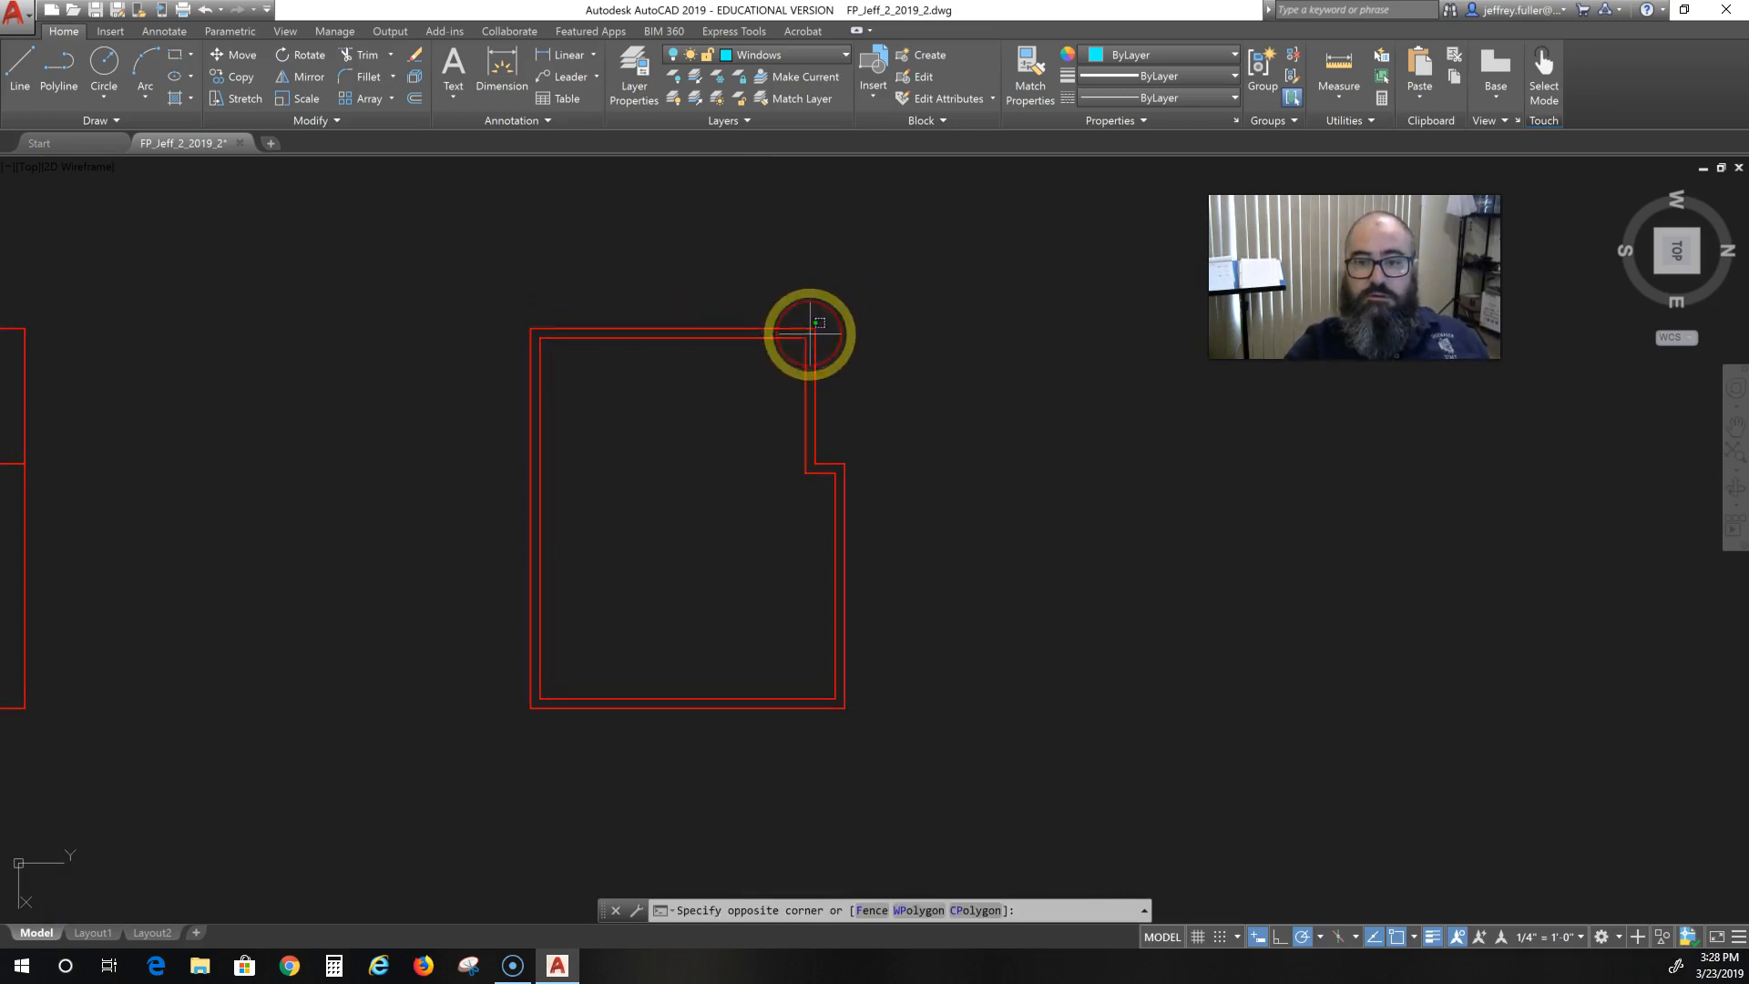
click(537, 703)
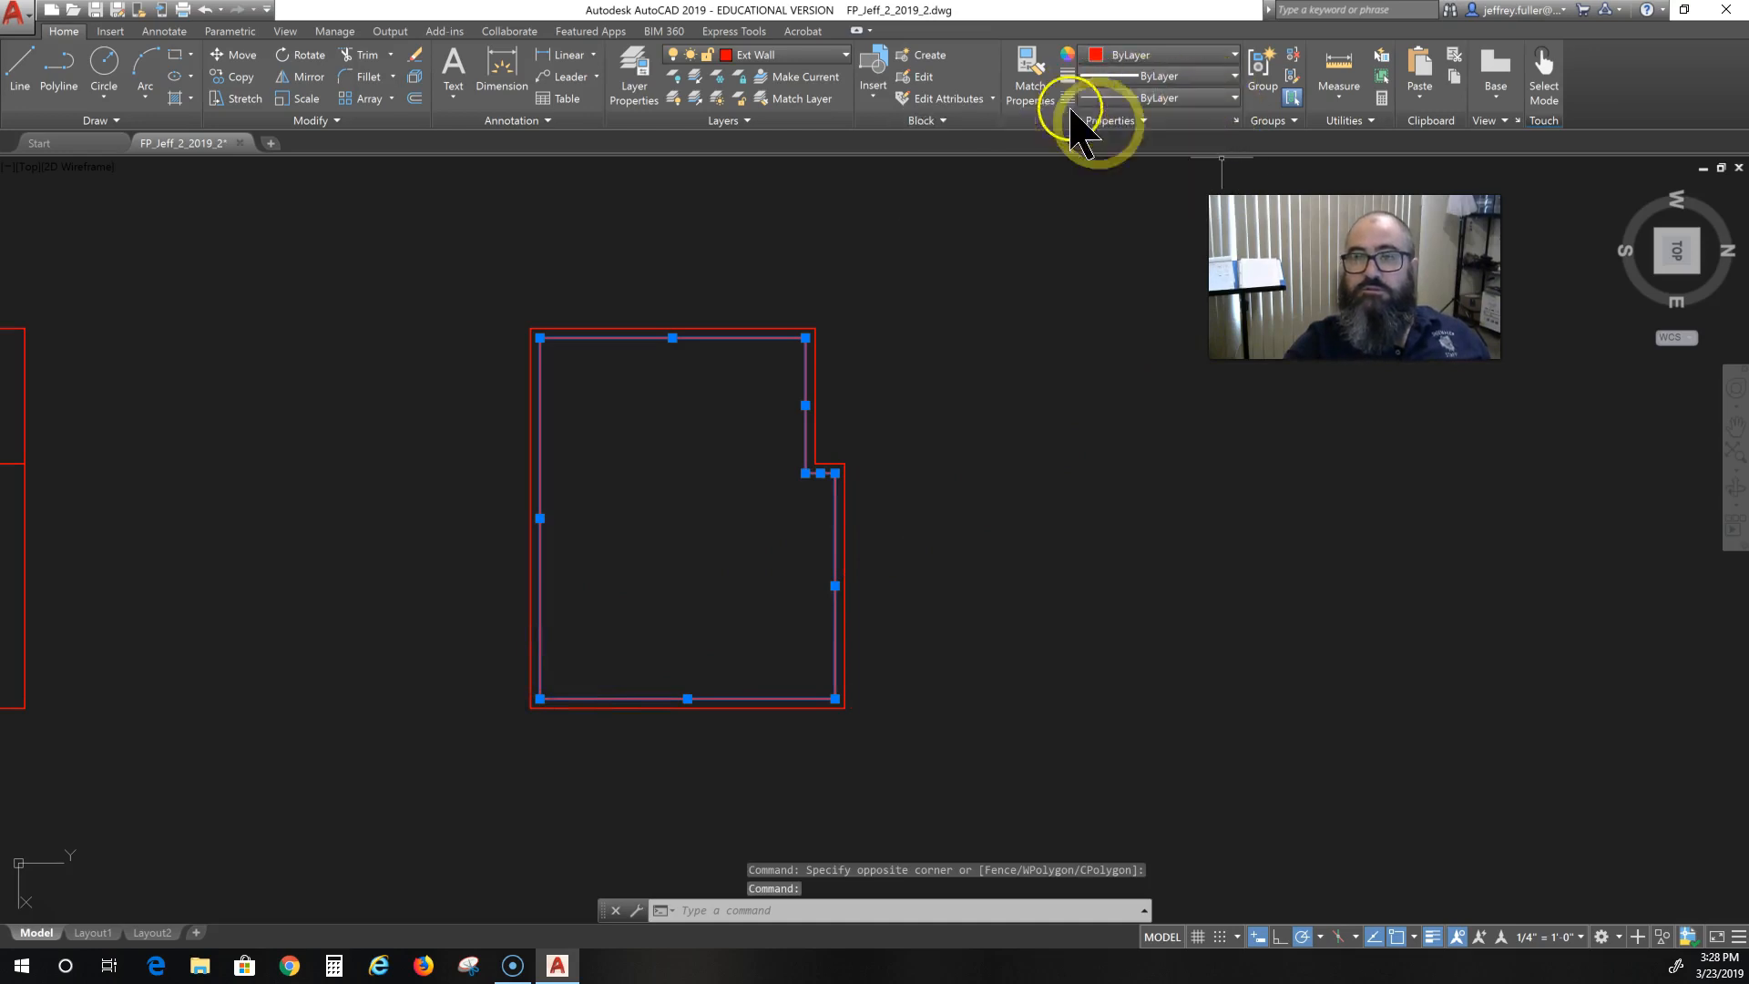
click(1182, 97)
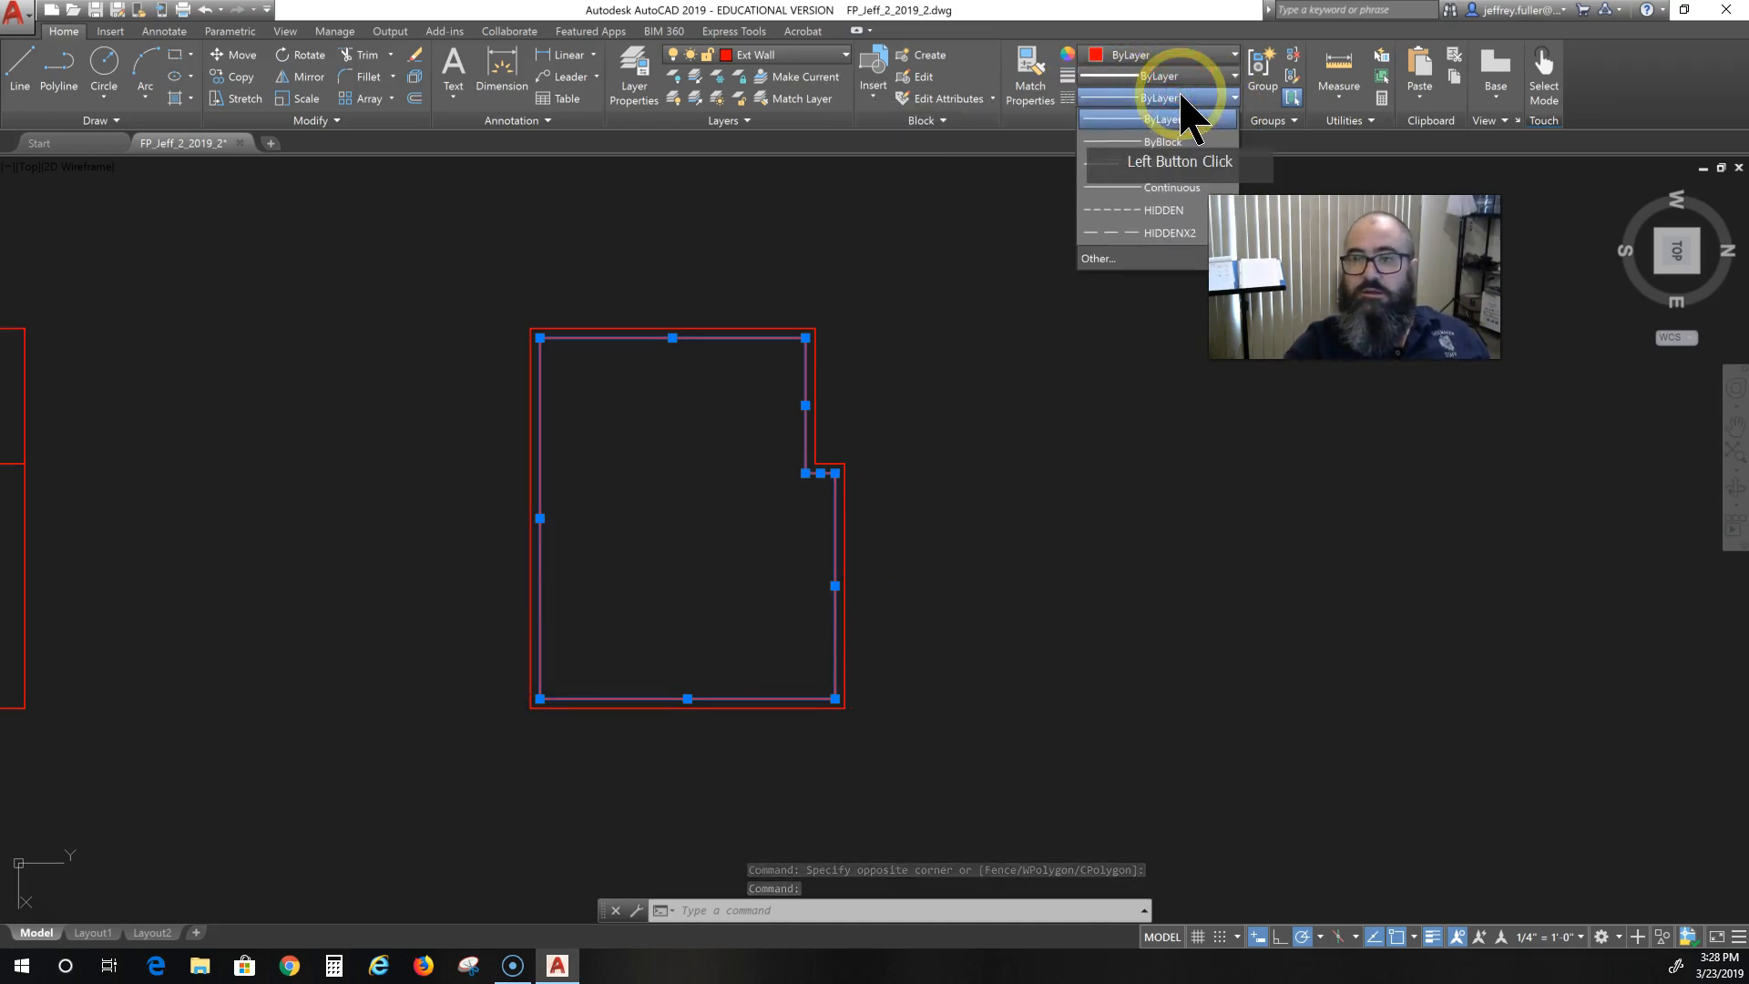
click(1168, 232)
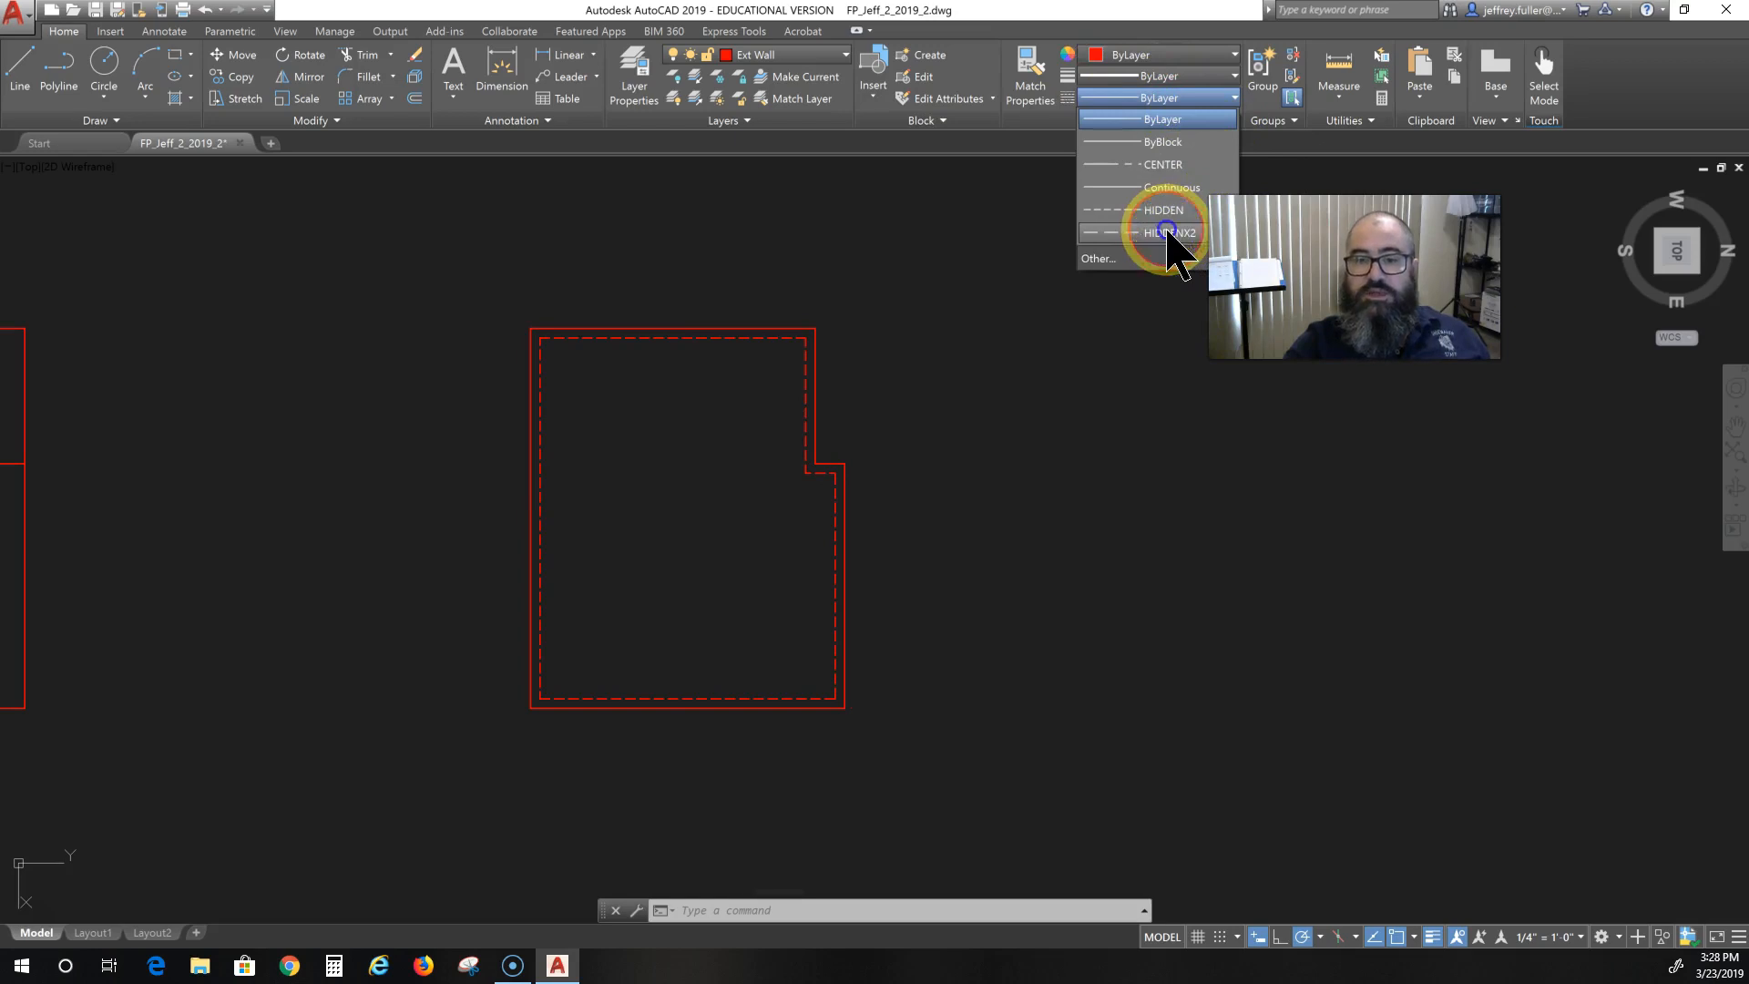
click(1021, 417)
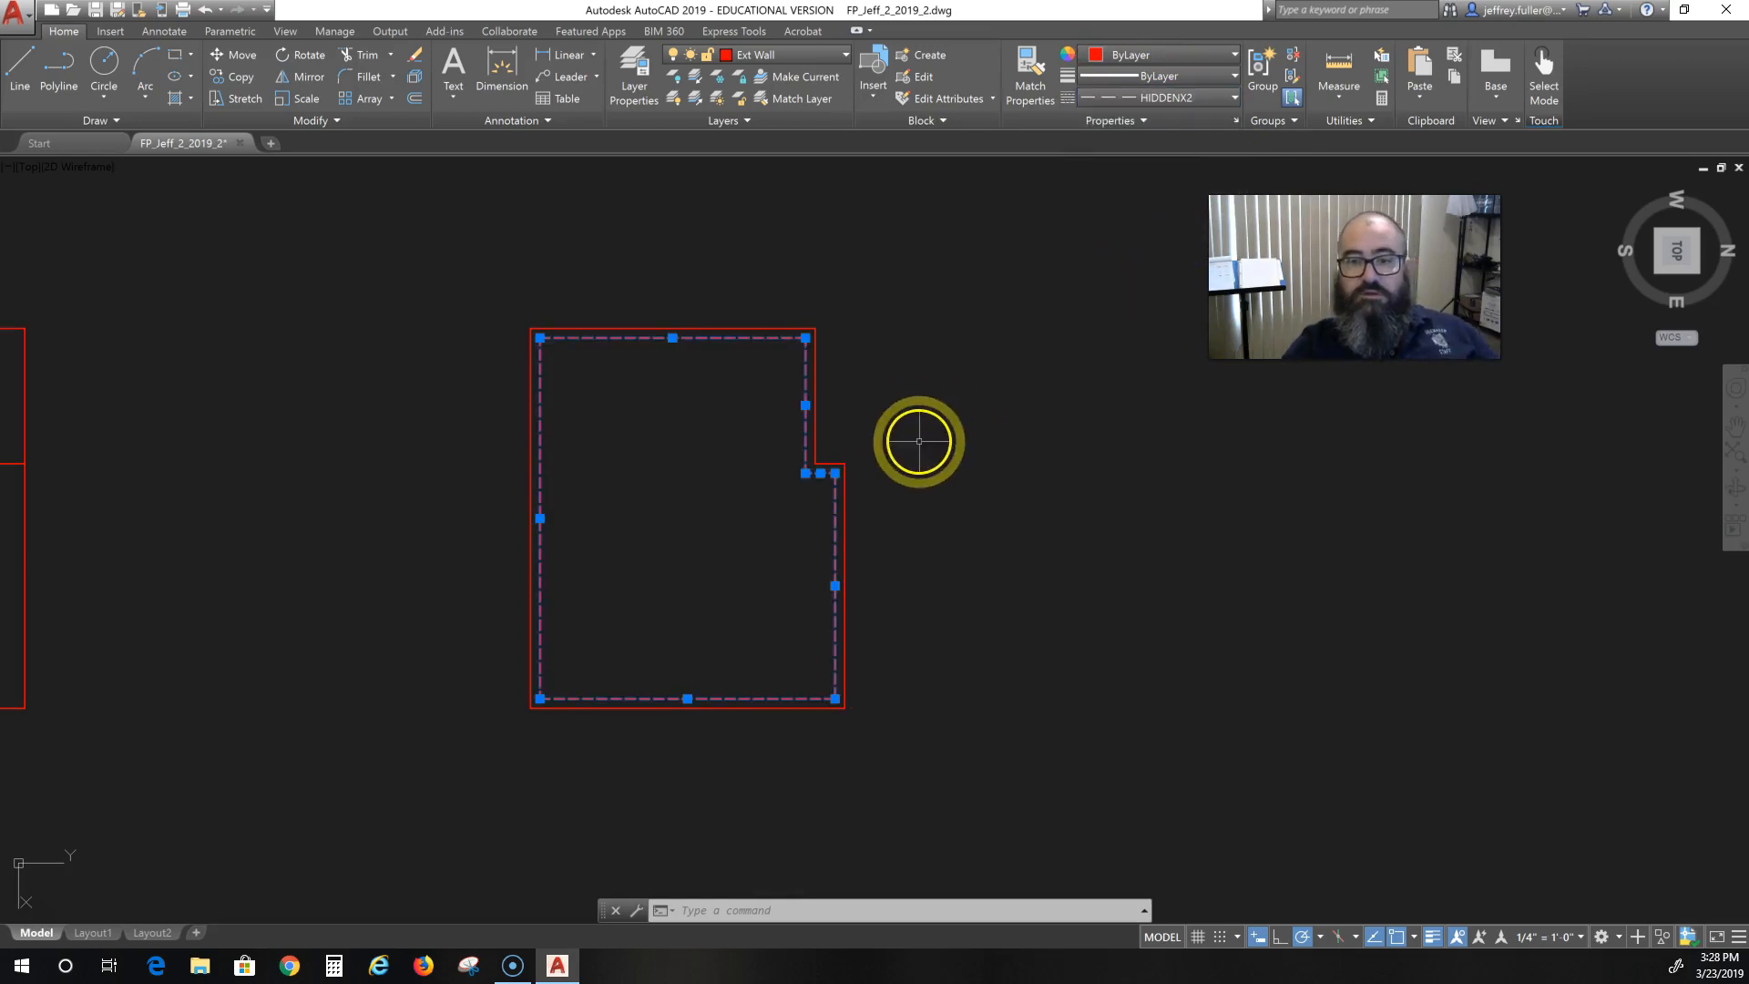
key(Escape)
Turn on the Foundation layer and assign both the outer and inner foundation outlines to it.
scroll(748, 441, down, 4)
middle_drag(707, 473, 707, 410)
scroll(754, 406, up, 2)
middle_drag(937, 349, 957, 441)
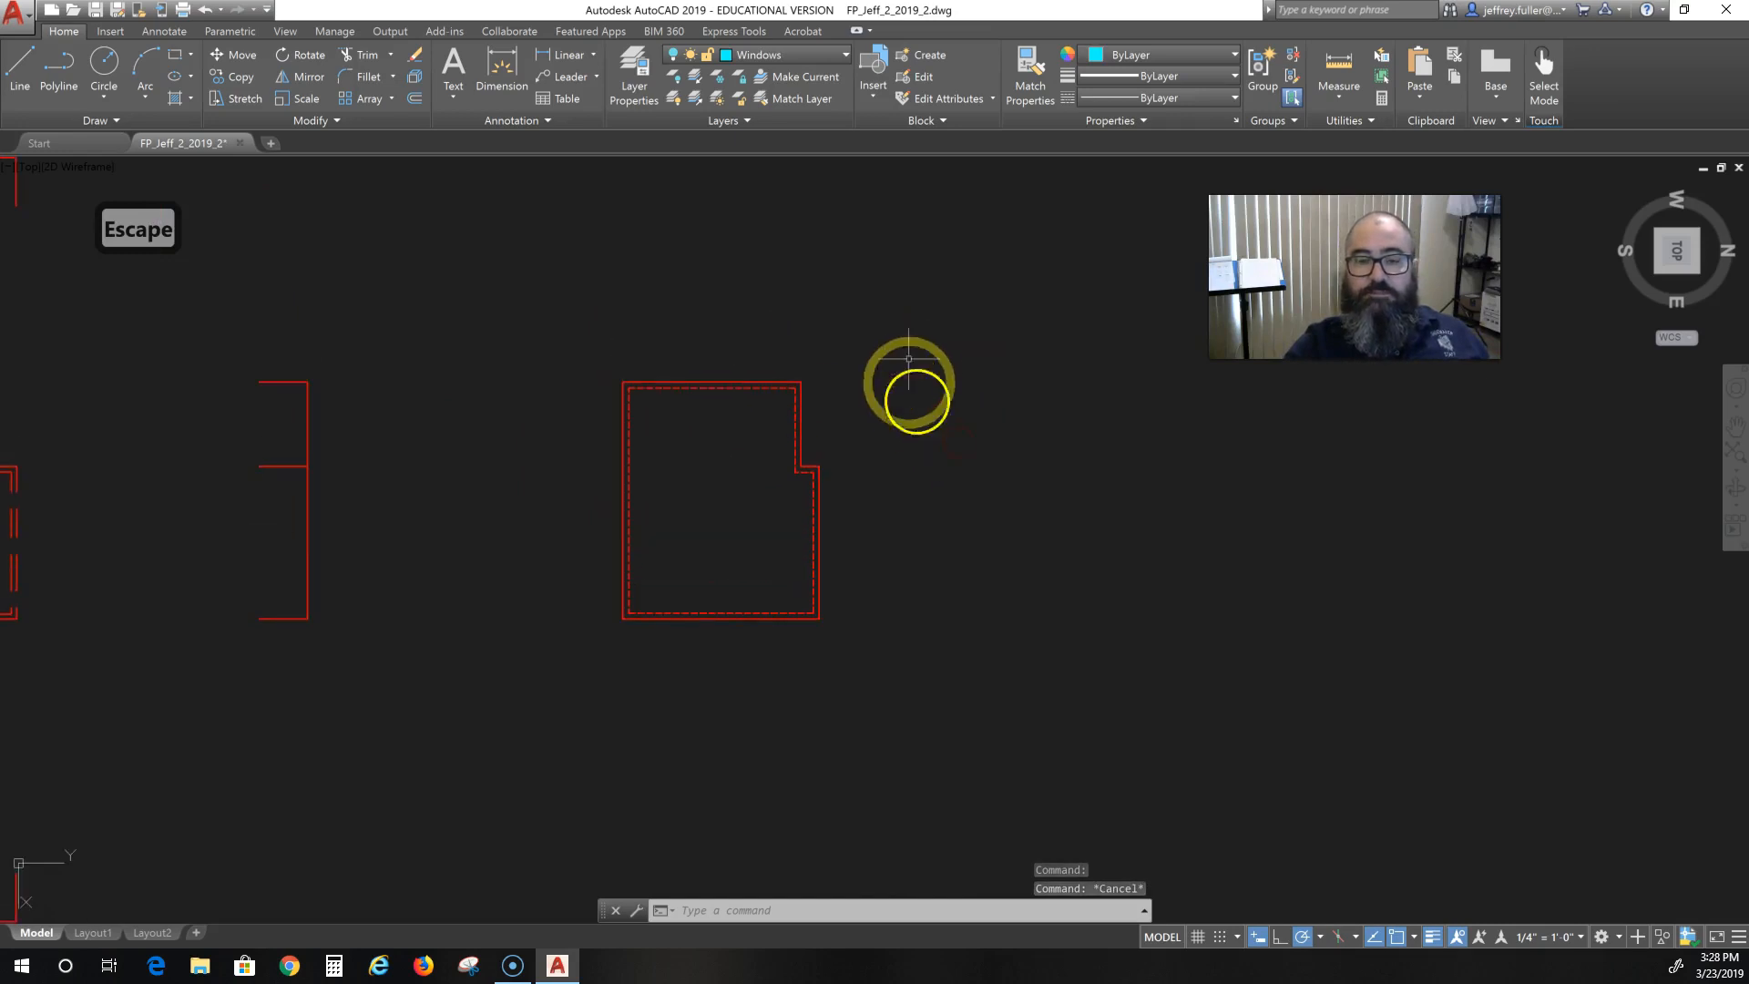
click(874, 313)
click(490, 710)
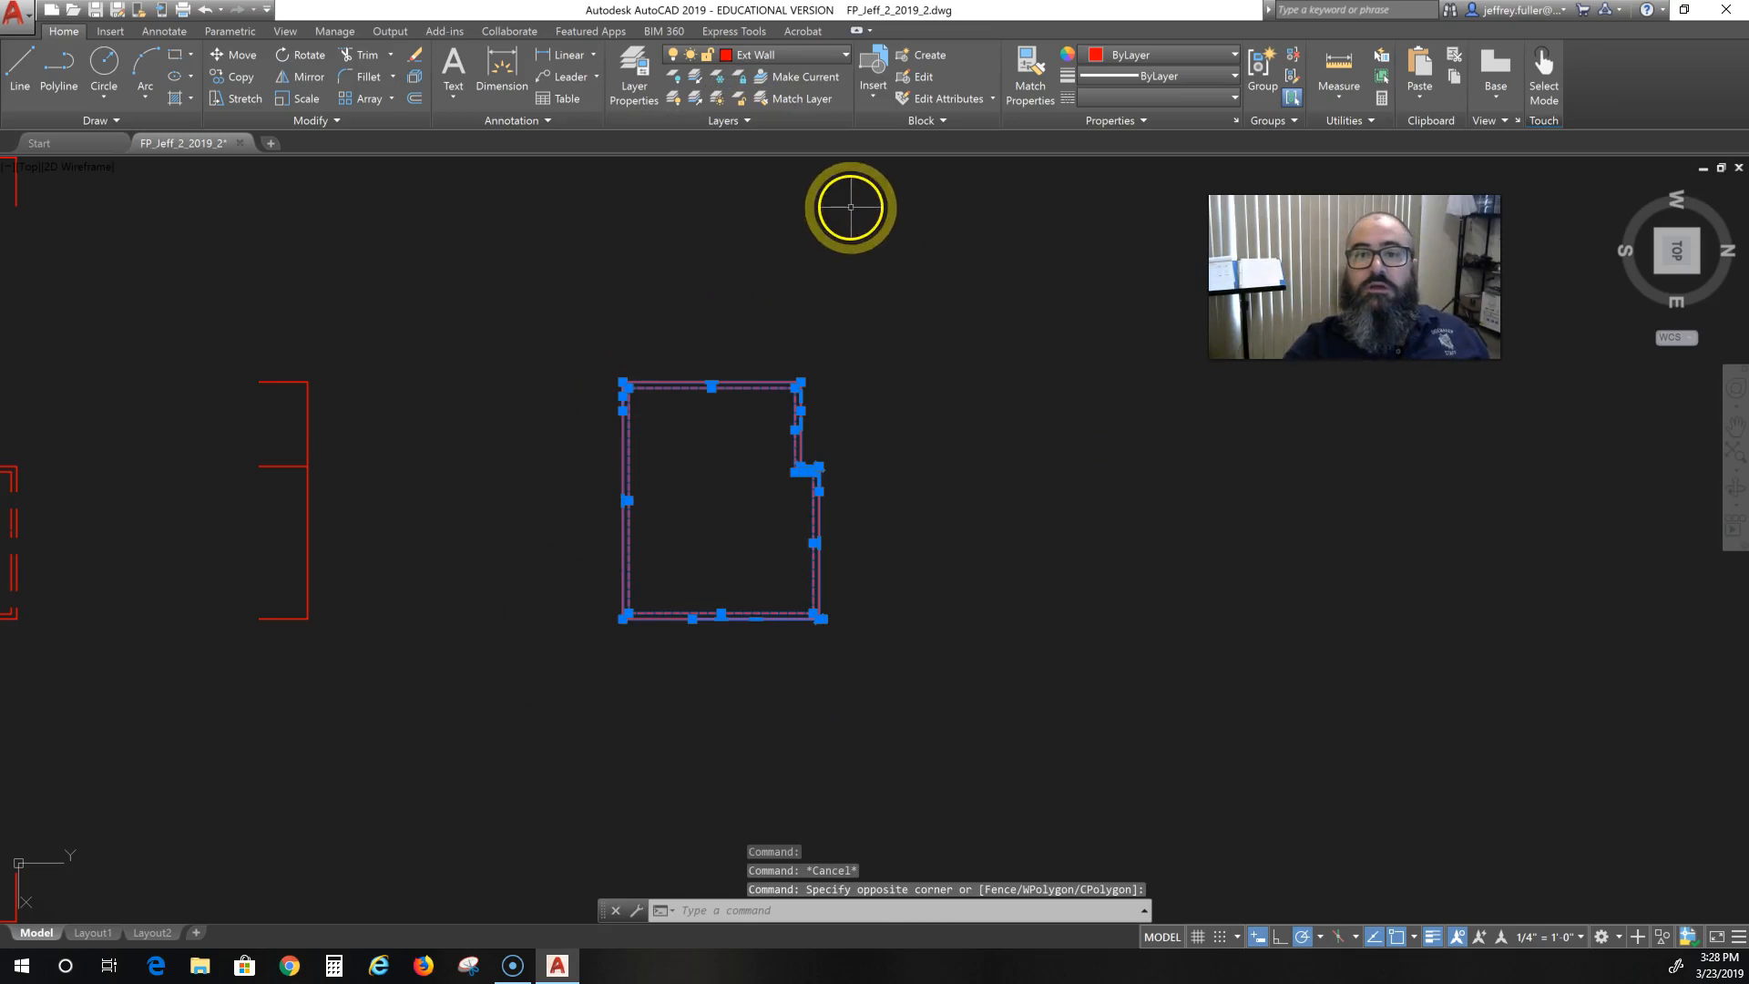
click(810, 57)
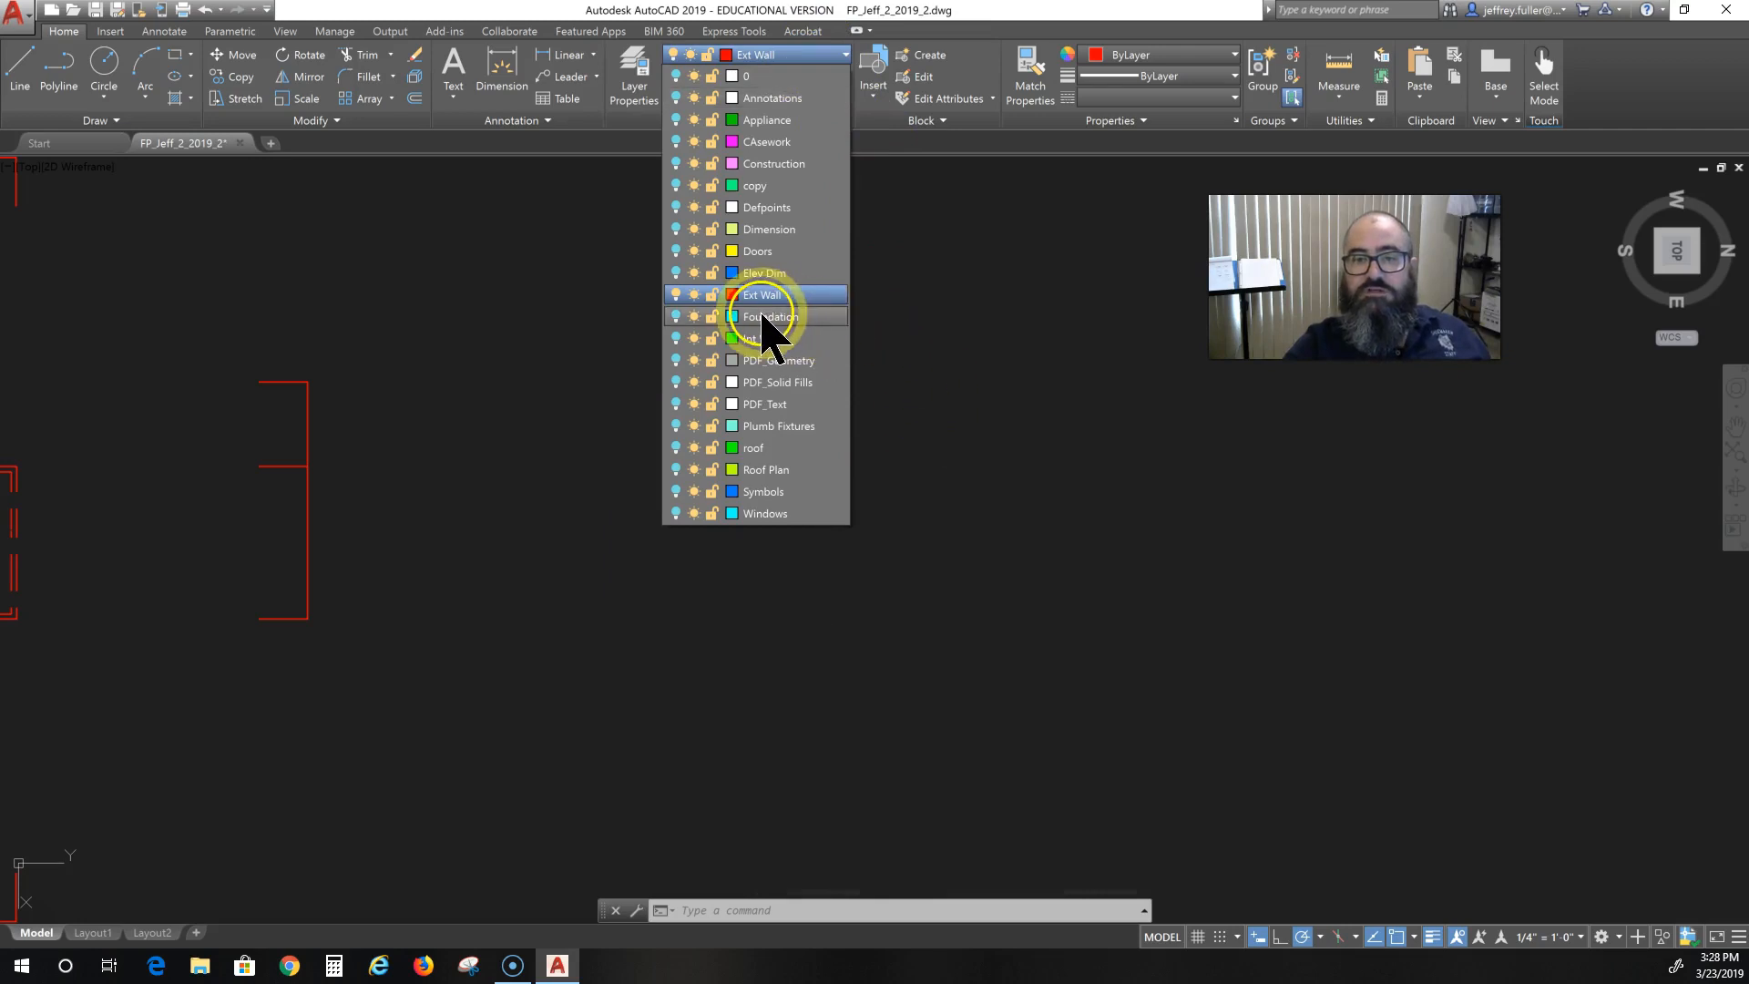
click(676, 316)
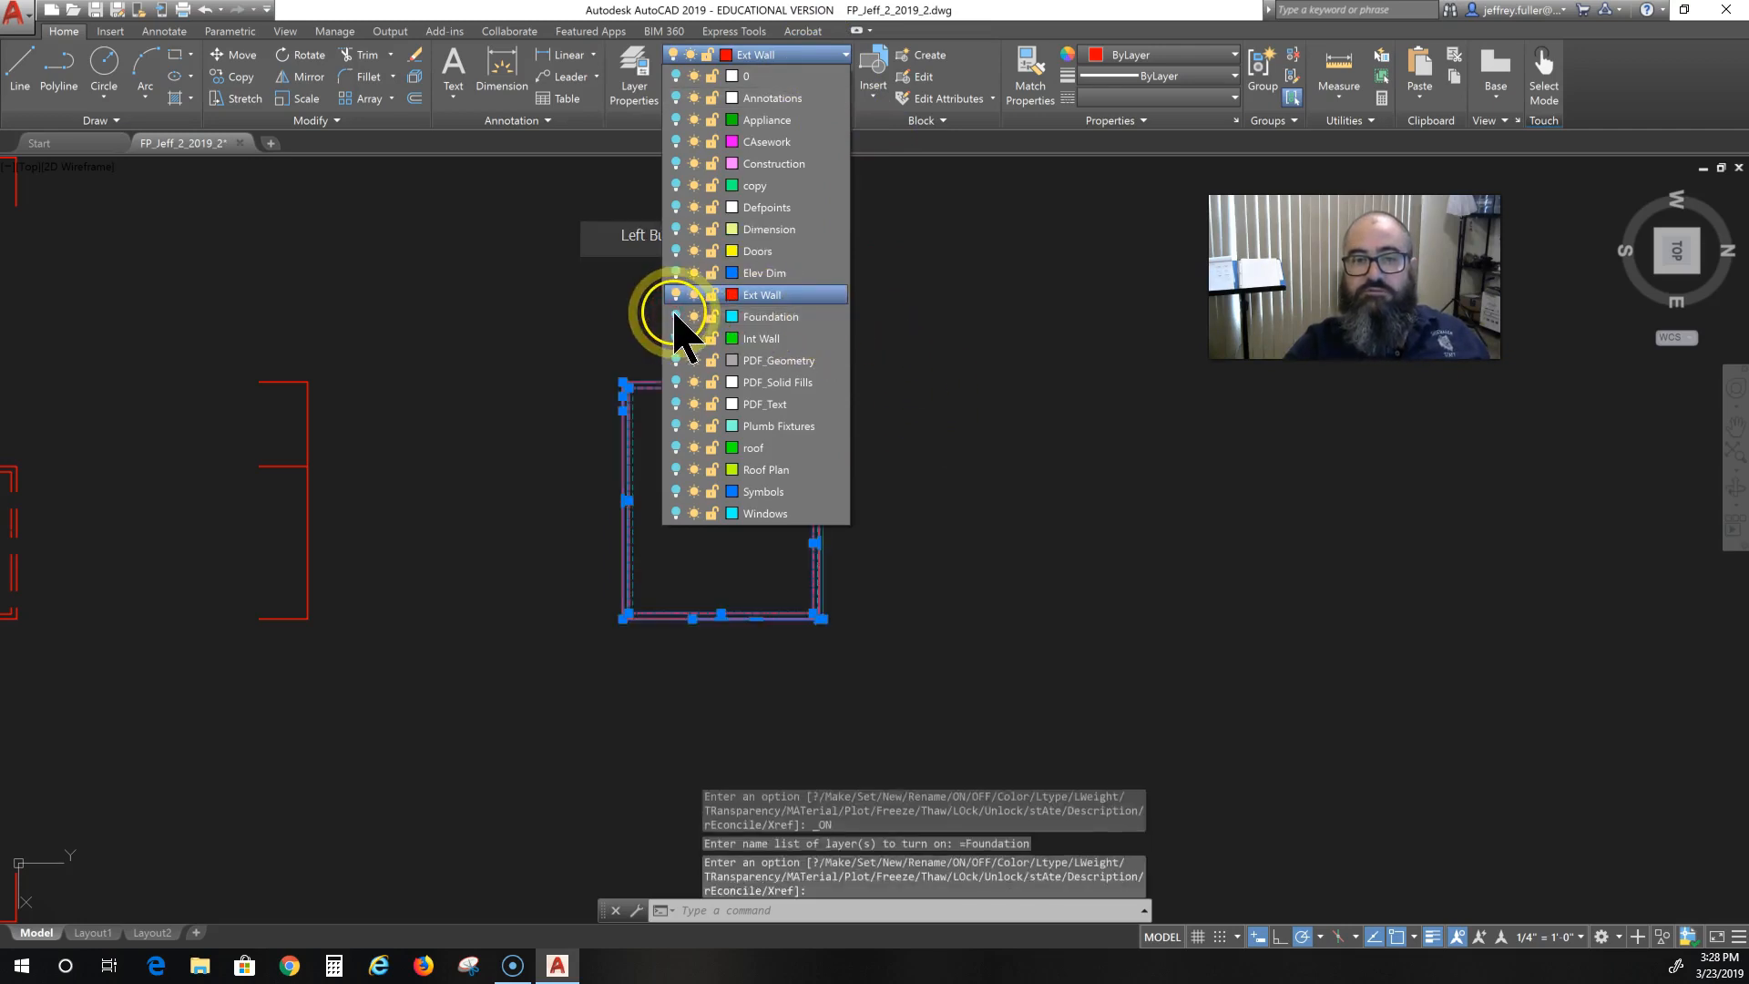
click(752, 319)
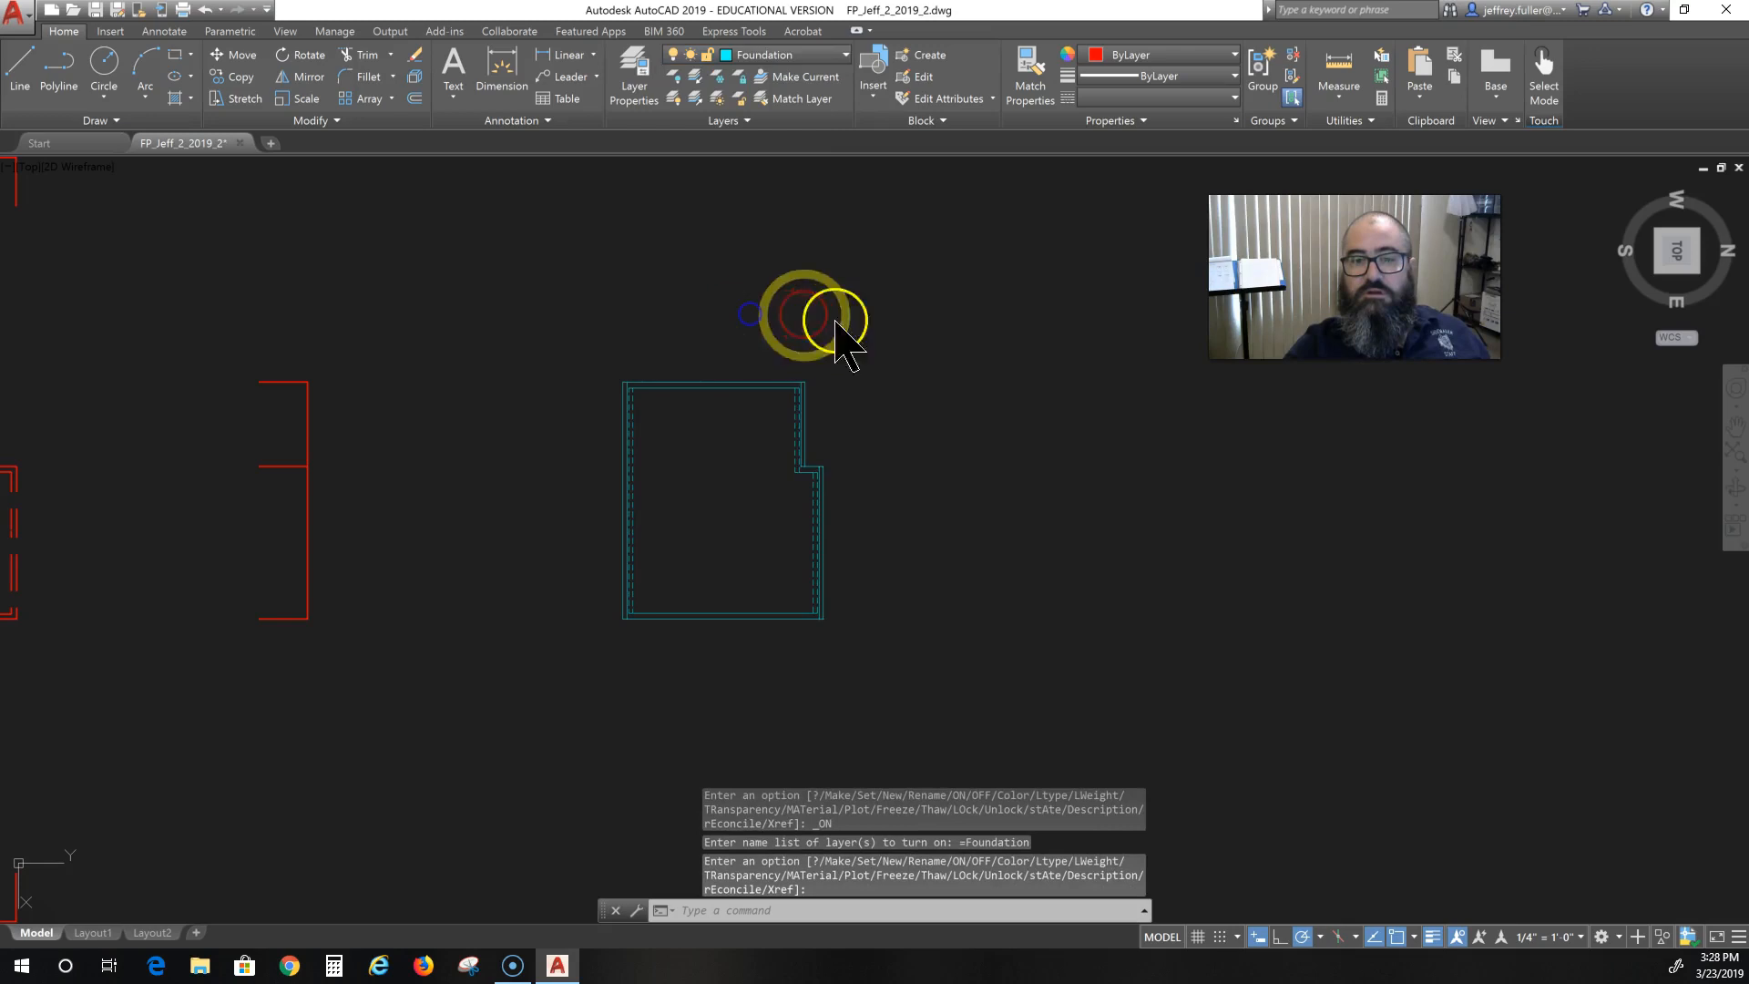
click(888, 474)
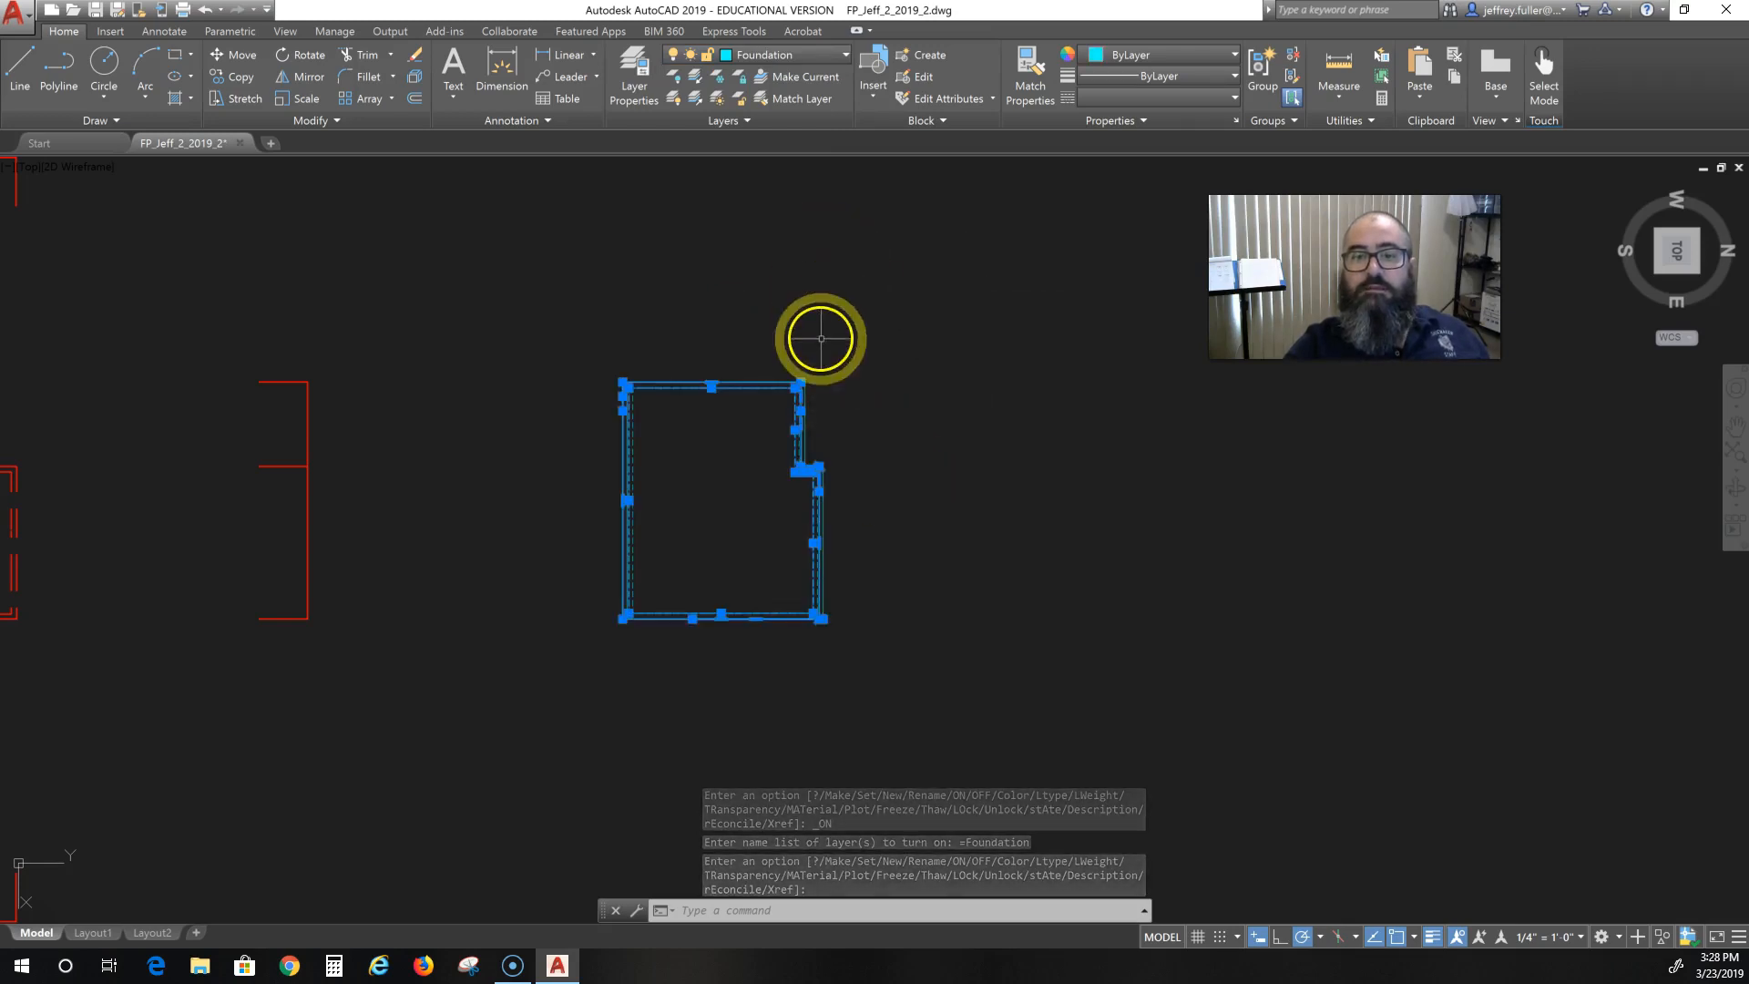
Move the selected foundation outlines horizontally to the right, clear of the existing foundation plan they overlap.
click(239, 55)
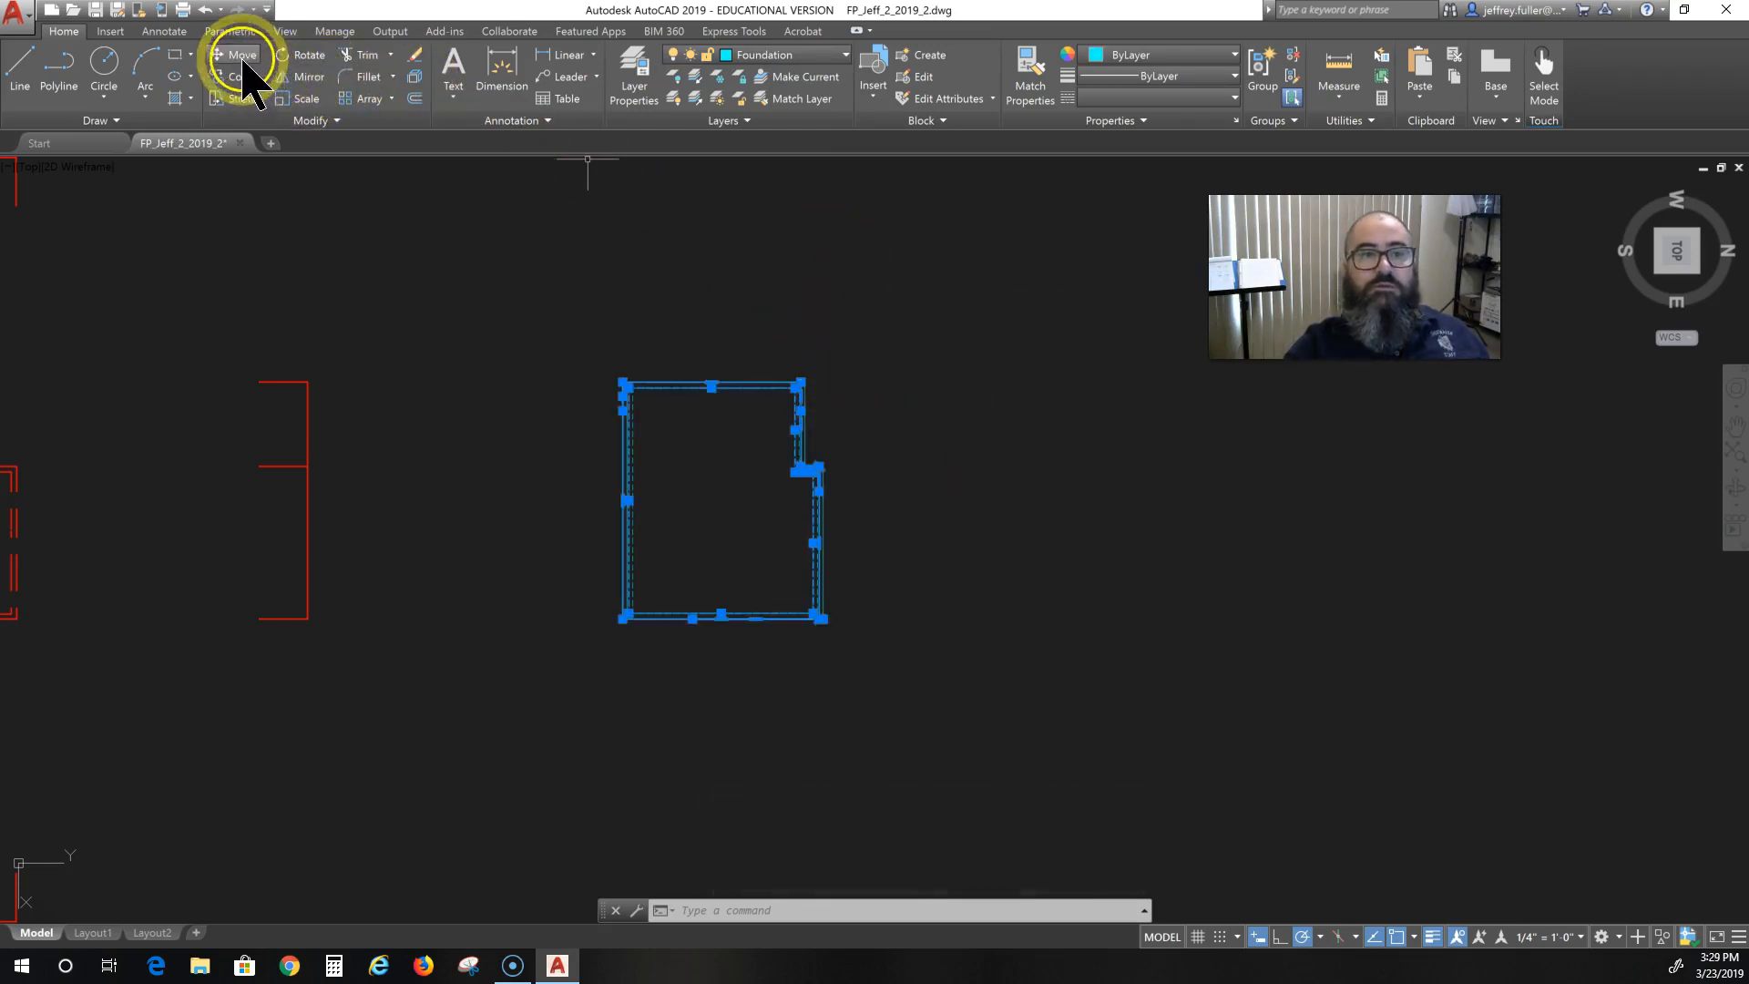
click(705, 495)
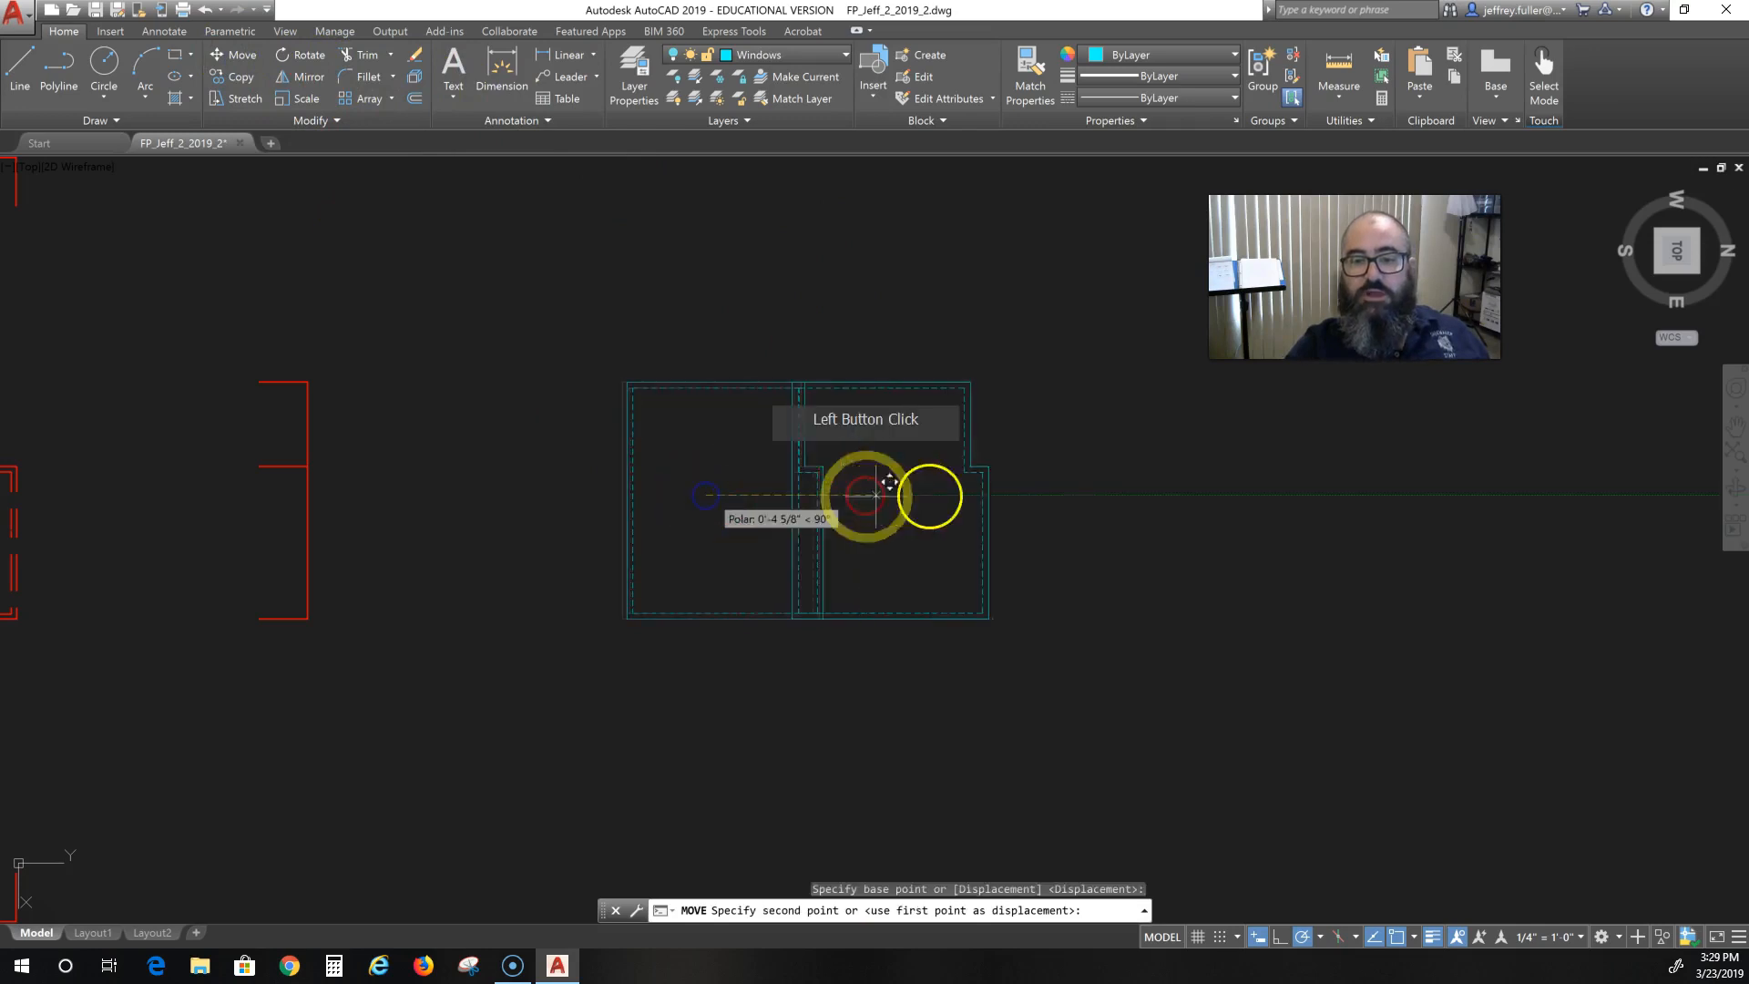
click(1091, 496)
key(Escape)
scroll(890, 613, down, 5)
scroll(668, 613, up, 5)
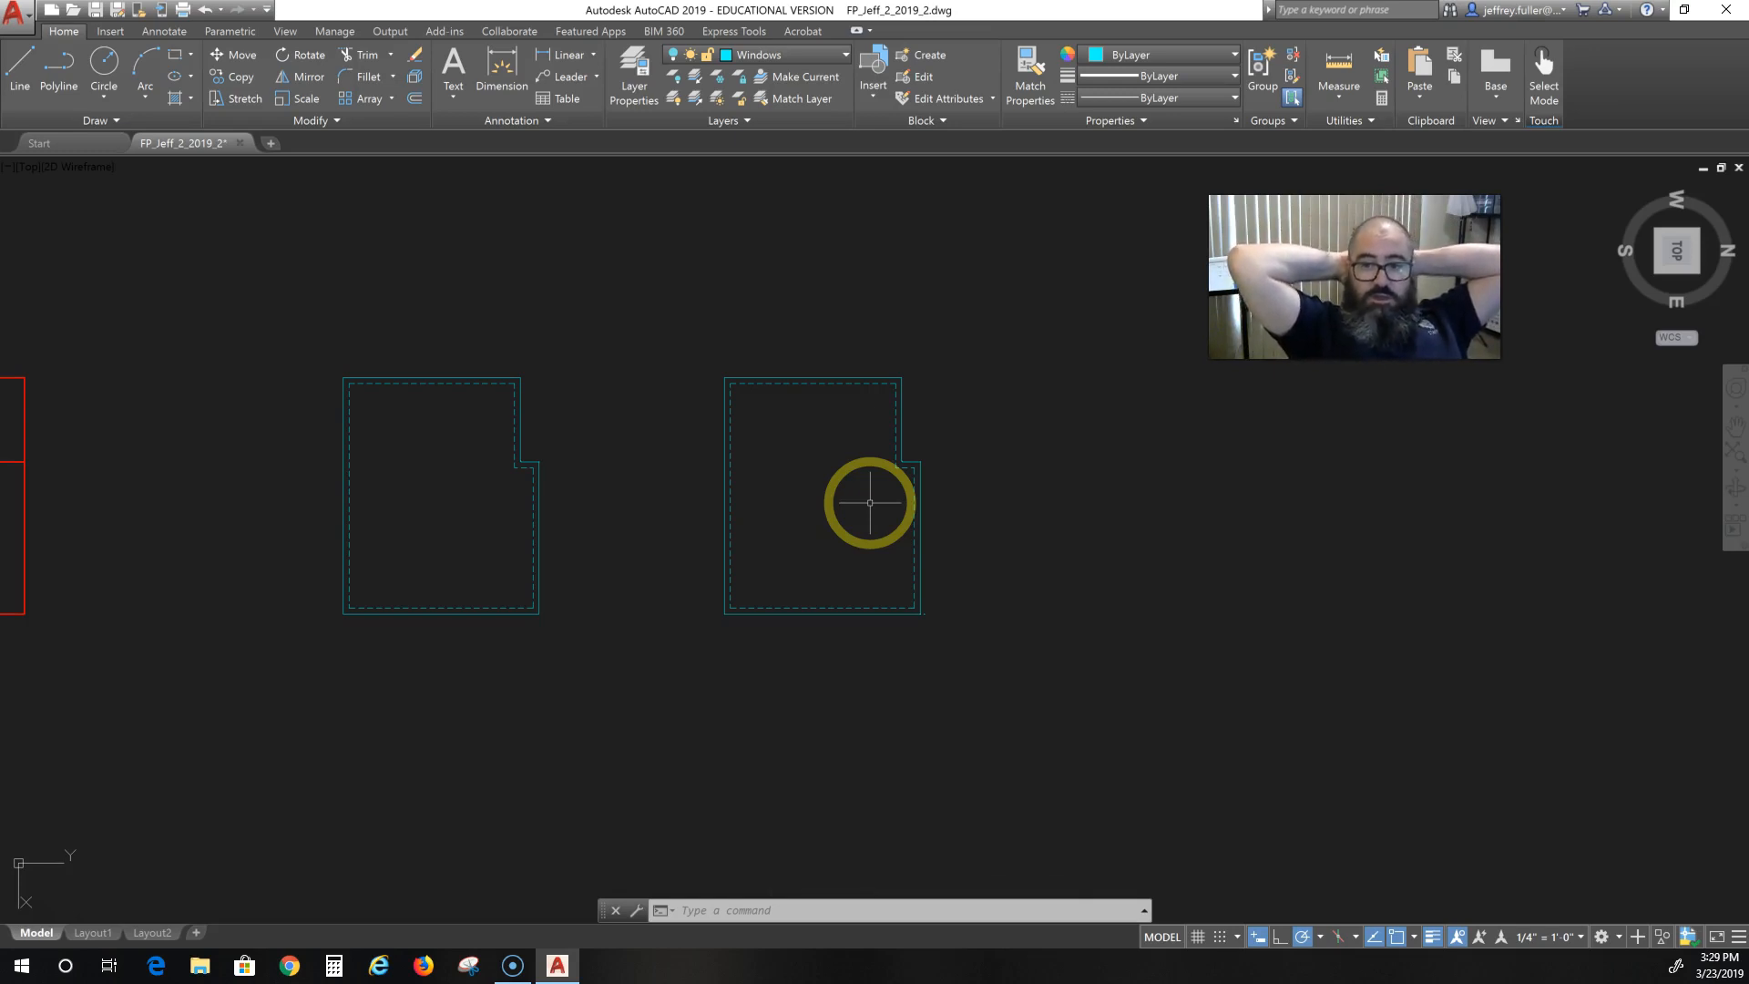
click(905, 387)
click(926, 461)
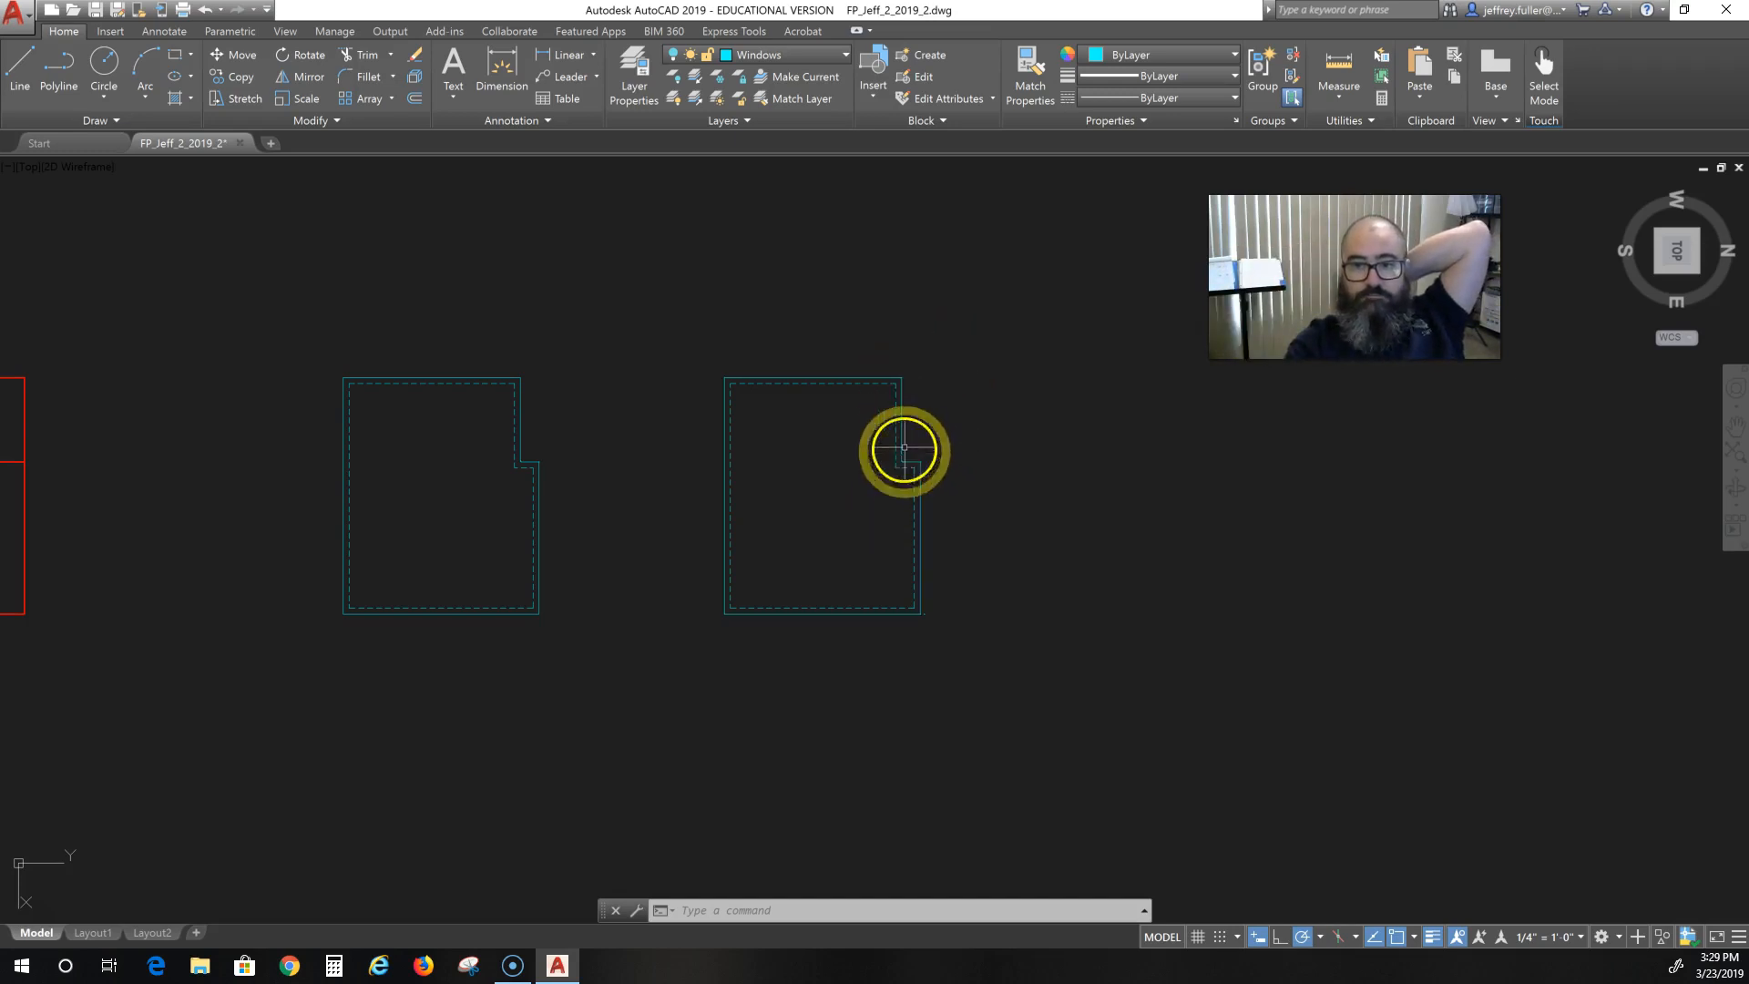